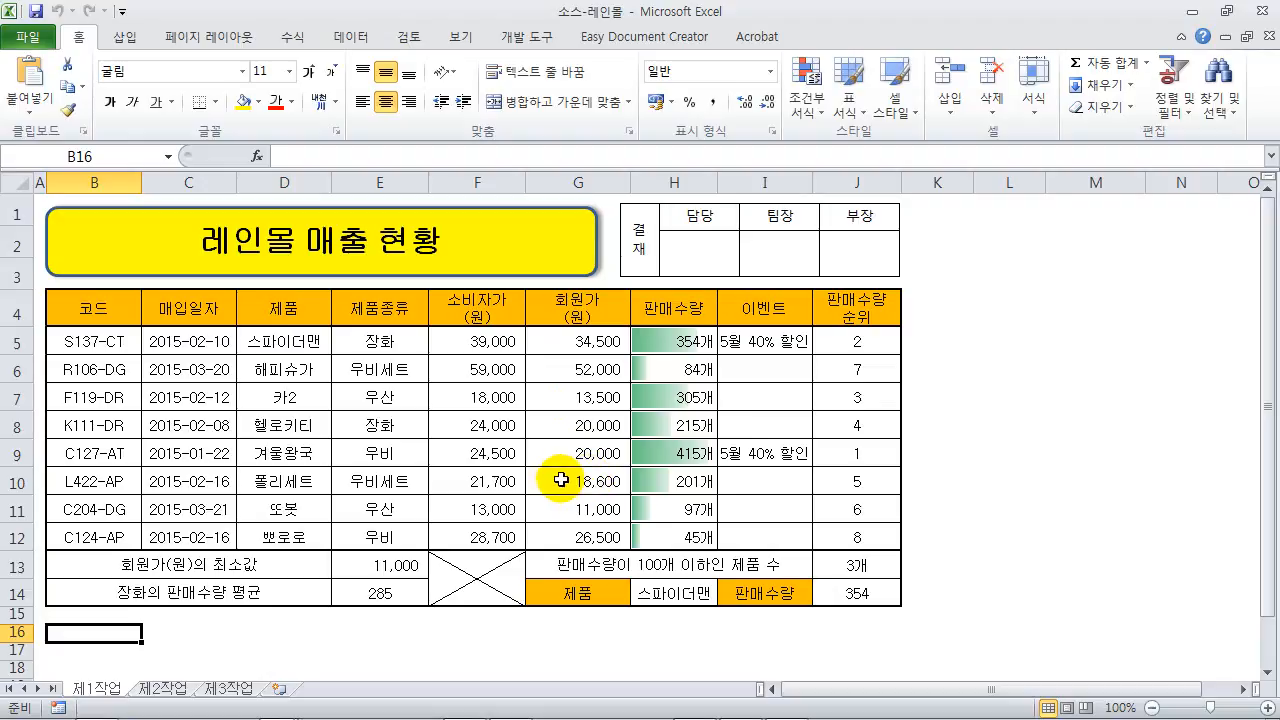
Copy range B4:H12 from the 제1작업 sheet and paste it with all formatting into the 제3작업 sheet starting at B2
{"action": "left_click", "coordinate": [310, 629]}
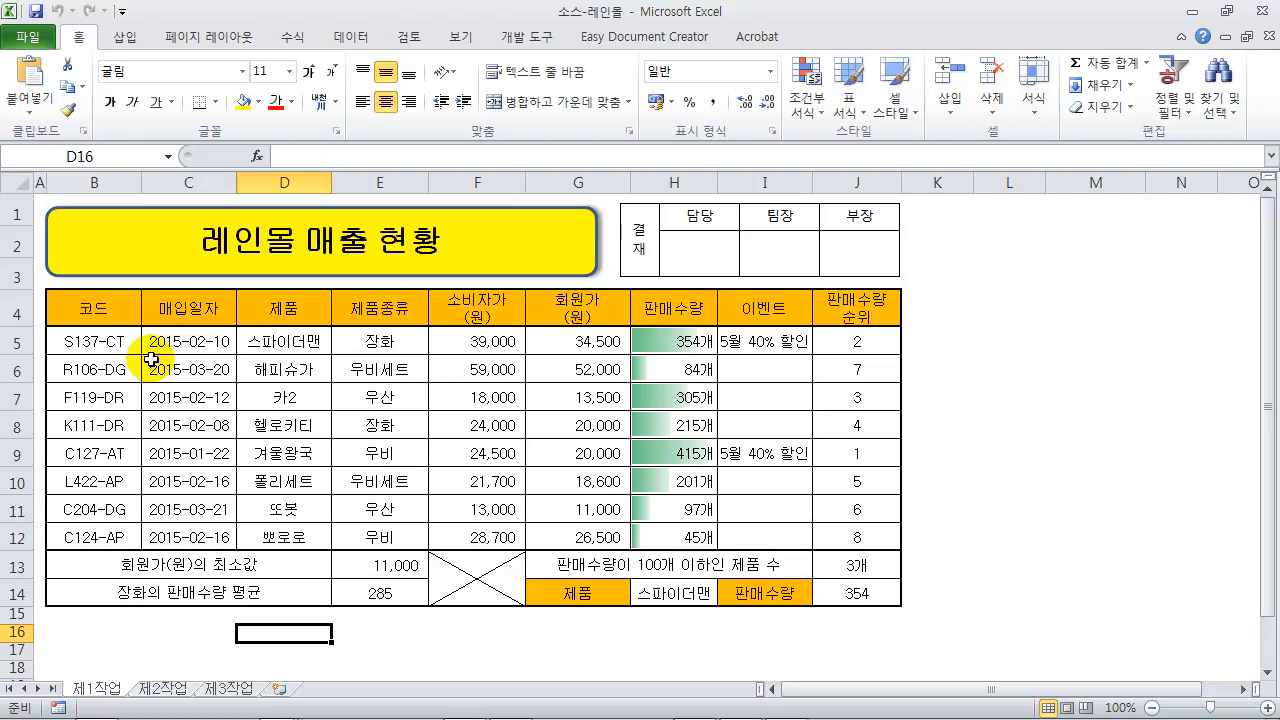
{"action": "left_click_drag", "start_coordinate": [94, 307], "coordinate": [642, 528]}
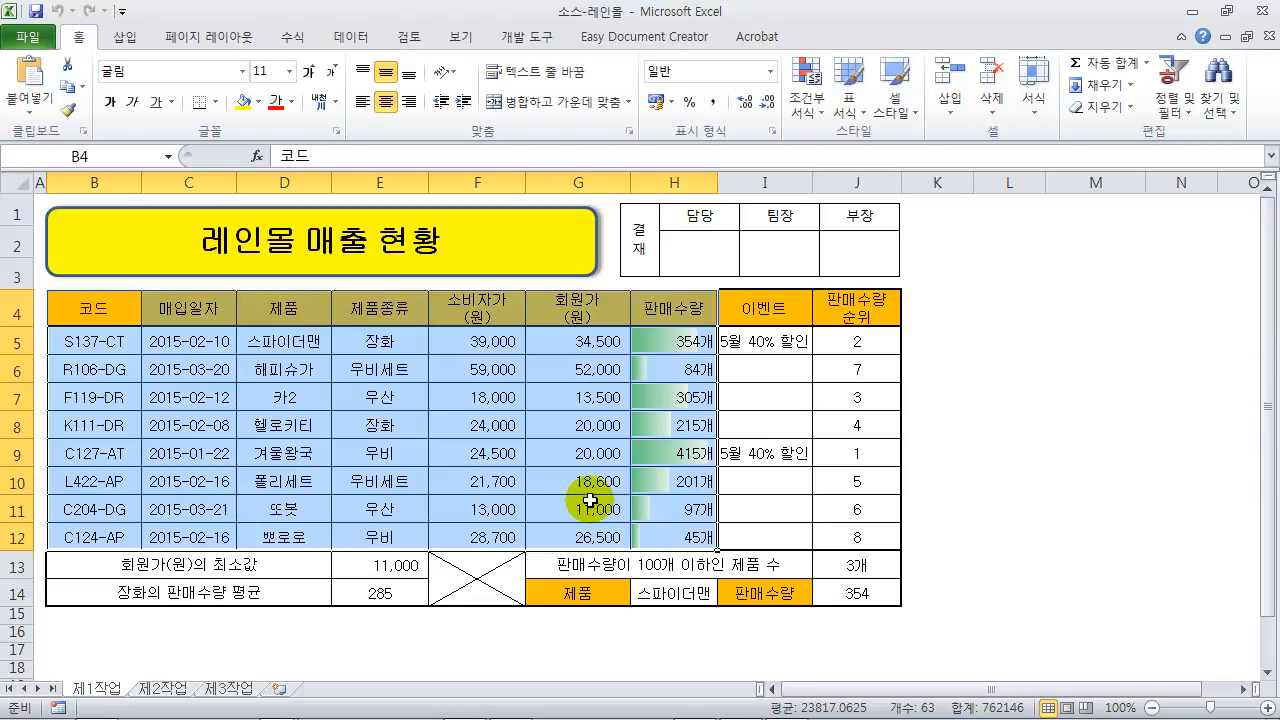
{"action": "key", "text": "ctrl+c"}
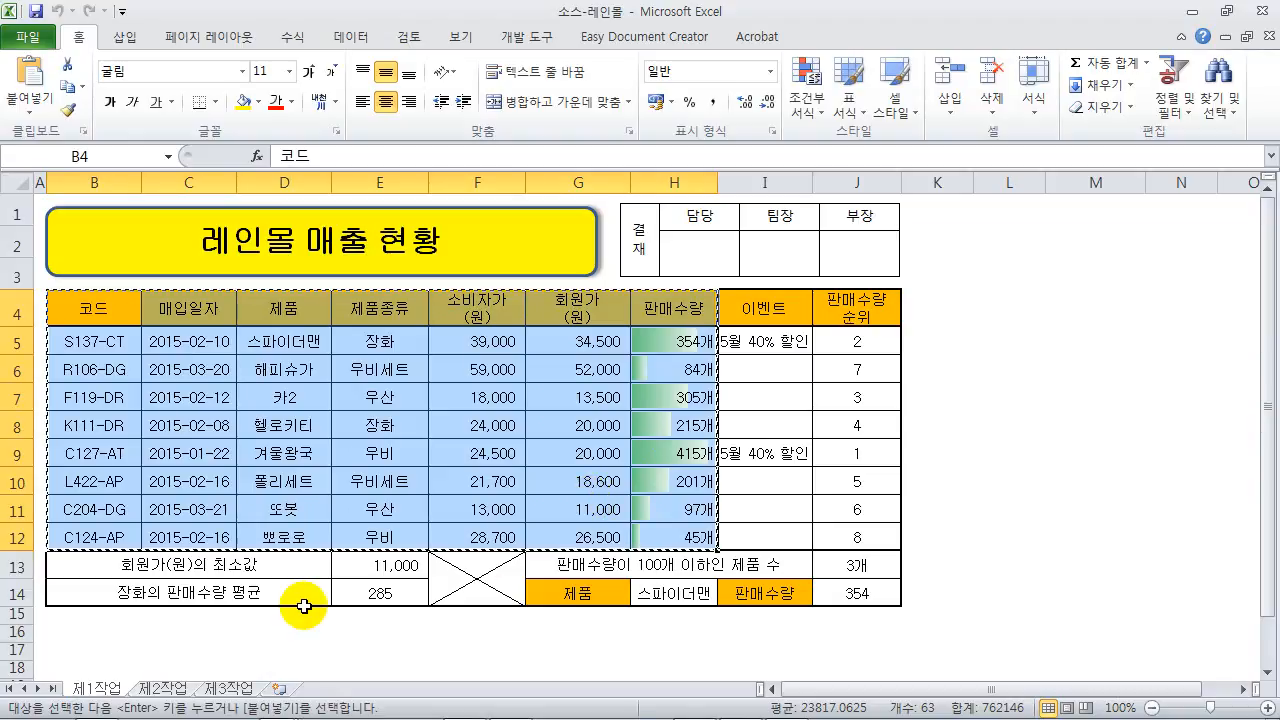
{"action": "left_click", "coordinate": [228, 690]}
{"action": "left_click", "coordinate": [116, 229]}
{"action": "right_click", "coordinate": [117, 231]}
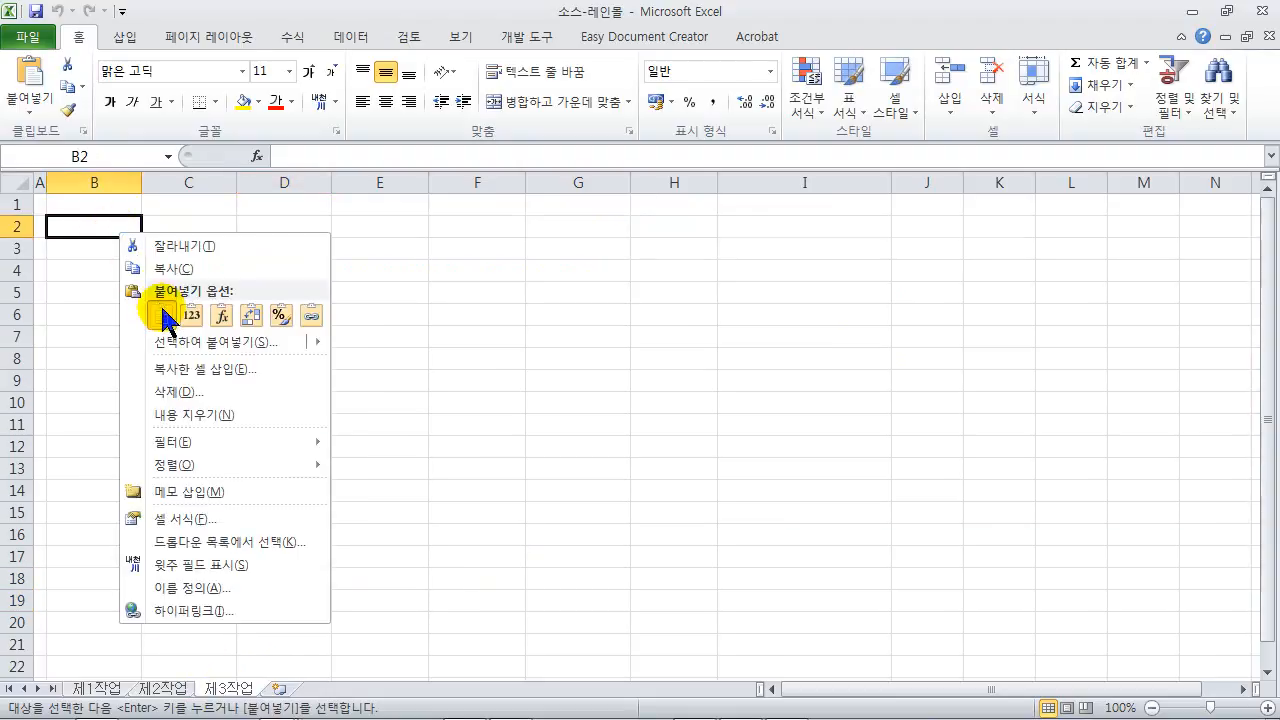
{"action": "left_click", "coordinate": [155, 308]}
{"action": "left_click", "coordinate": [231, 479]}
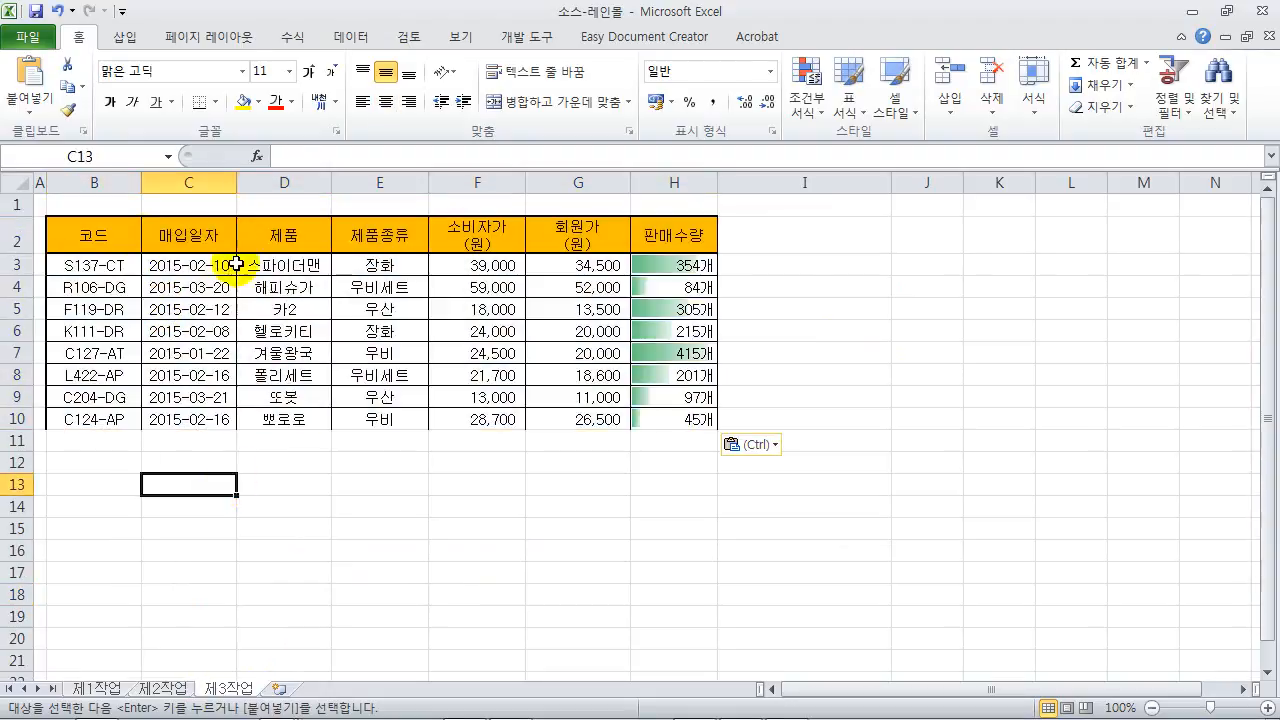
Auto-fit the widths of columns B through H on the 제3작업 sheet to their contents
{"action": "left_click", "coordinate": [115, 182]}
{"action": "left_click_drag", "start_coordinate": [115, 182], "coordinate": [671, 183]}
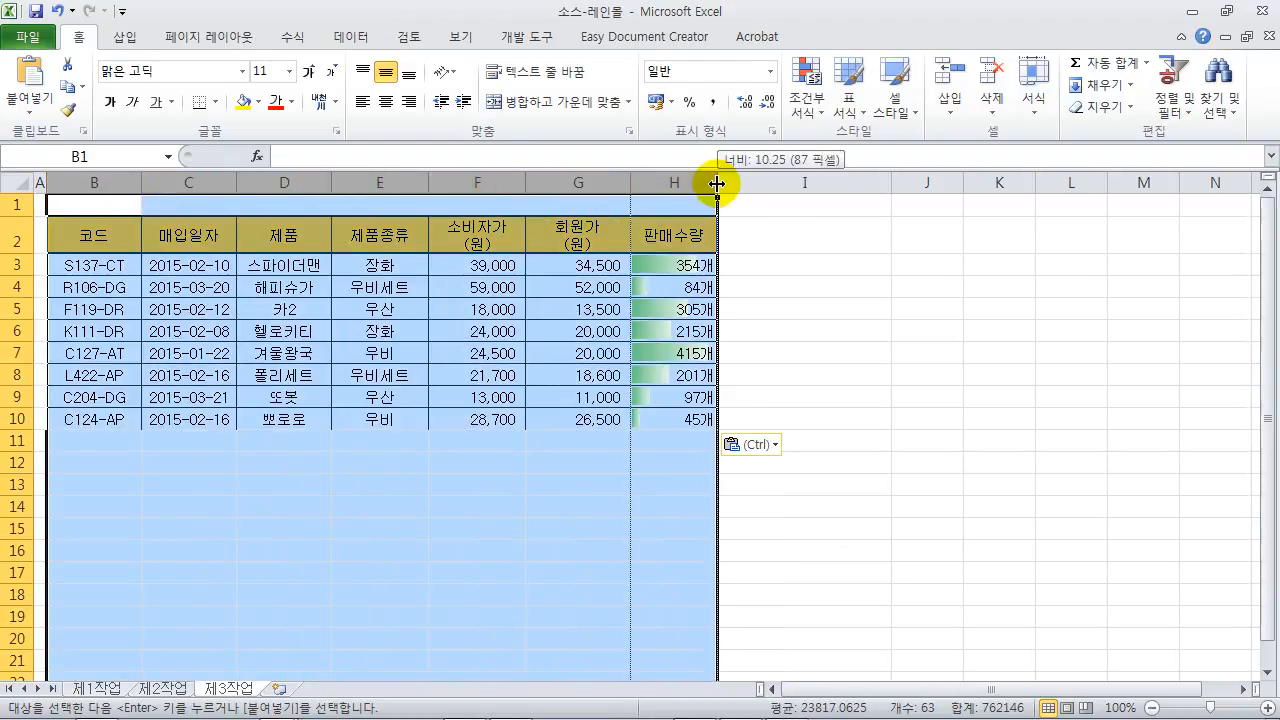
{"action": "double_click", "coordinate": [717, 182]}
{"action": "left_click", "coordinate": [452, 533]}
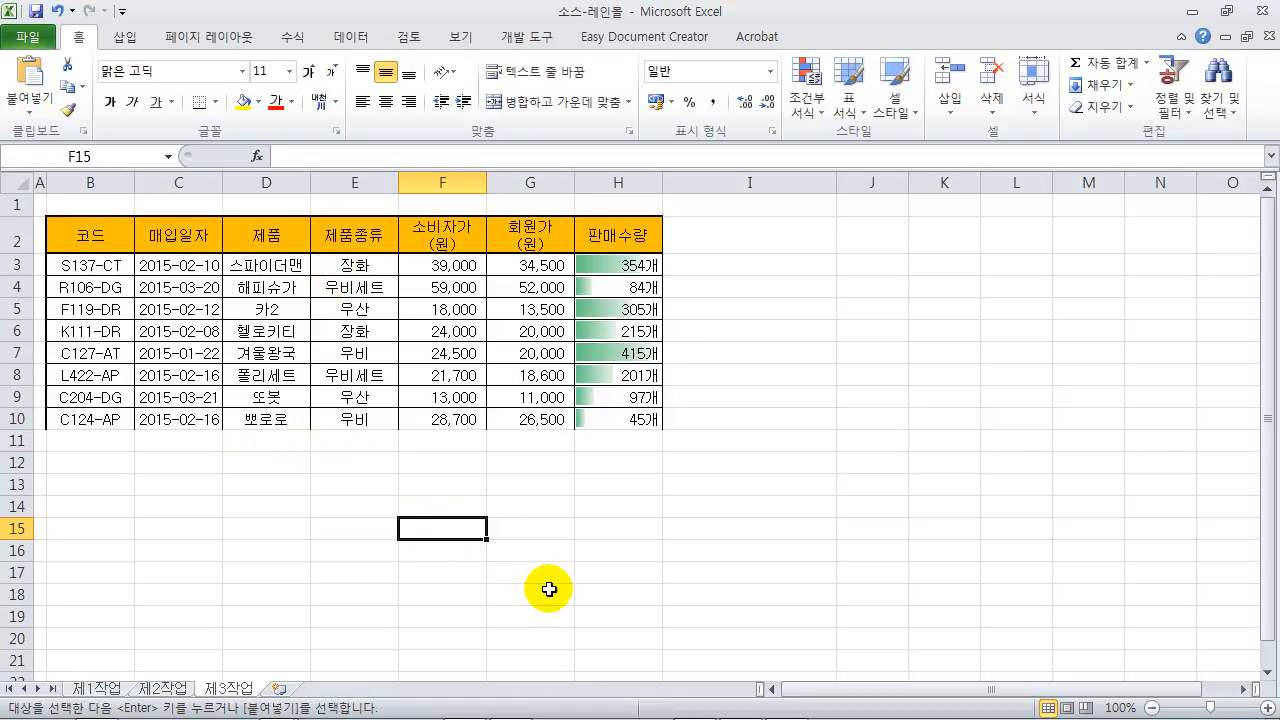
Check the sample output in ITQ 엑셀.pdf and sort table B2:H10 on the 제3작업 sheet by 제품종류 values in descending order (내림차순)
{"action": "left_click", "coordinate": [786, 706]}
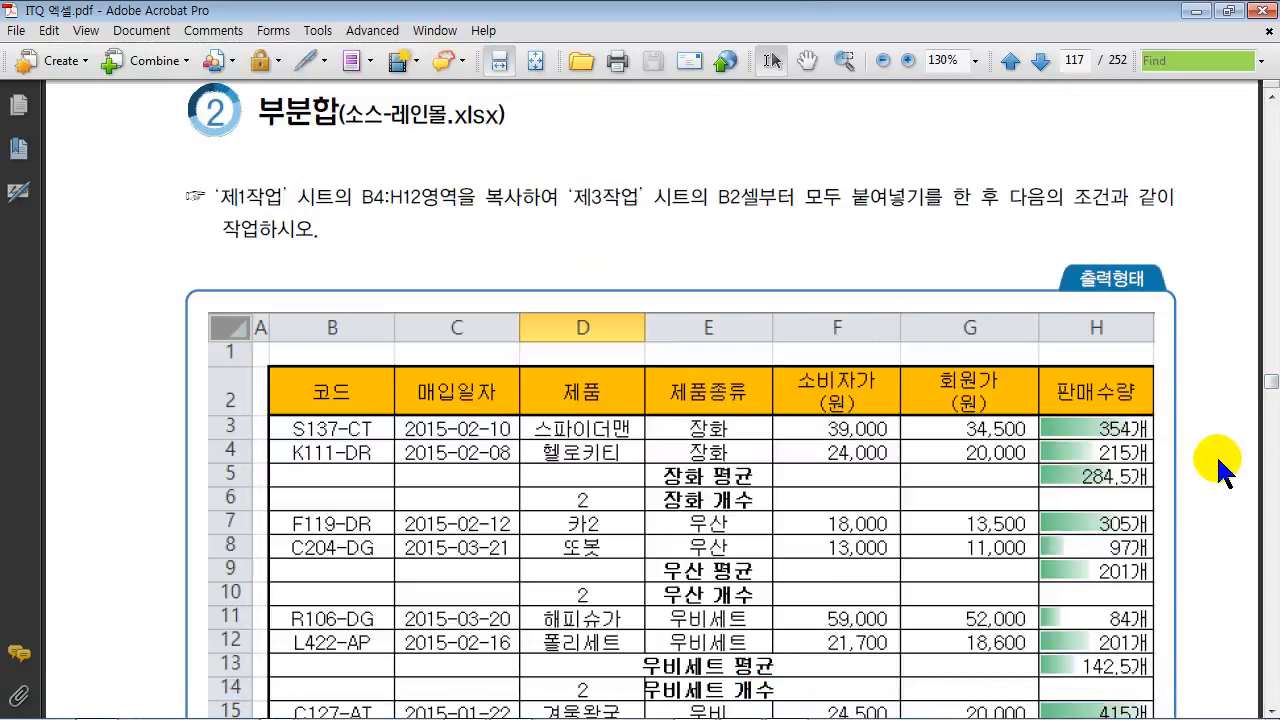
{"action": "scroll", "coordinate": [1222, 468], "scroll_direction": "down", "scroll_amount": 2}
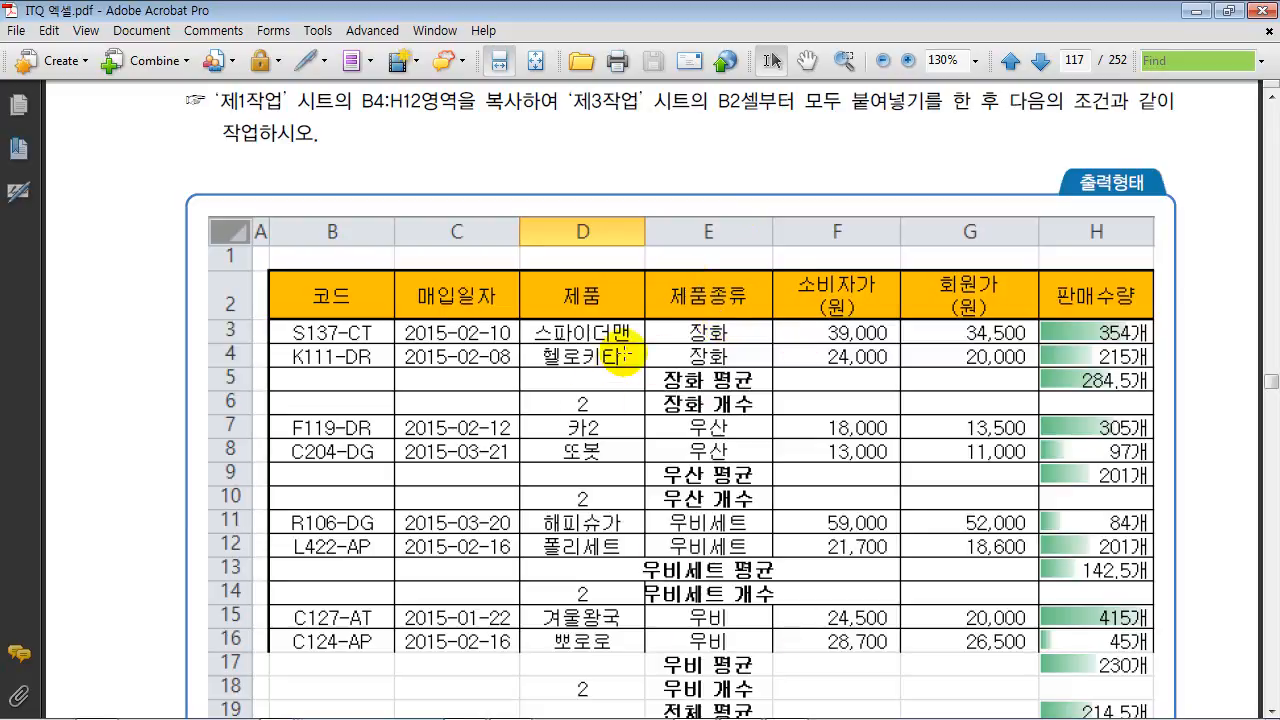
{"action": "mouse_move", "coordinate": [328, 706]}
{"action": "left_click", "coordinate": [277, 706]}
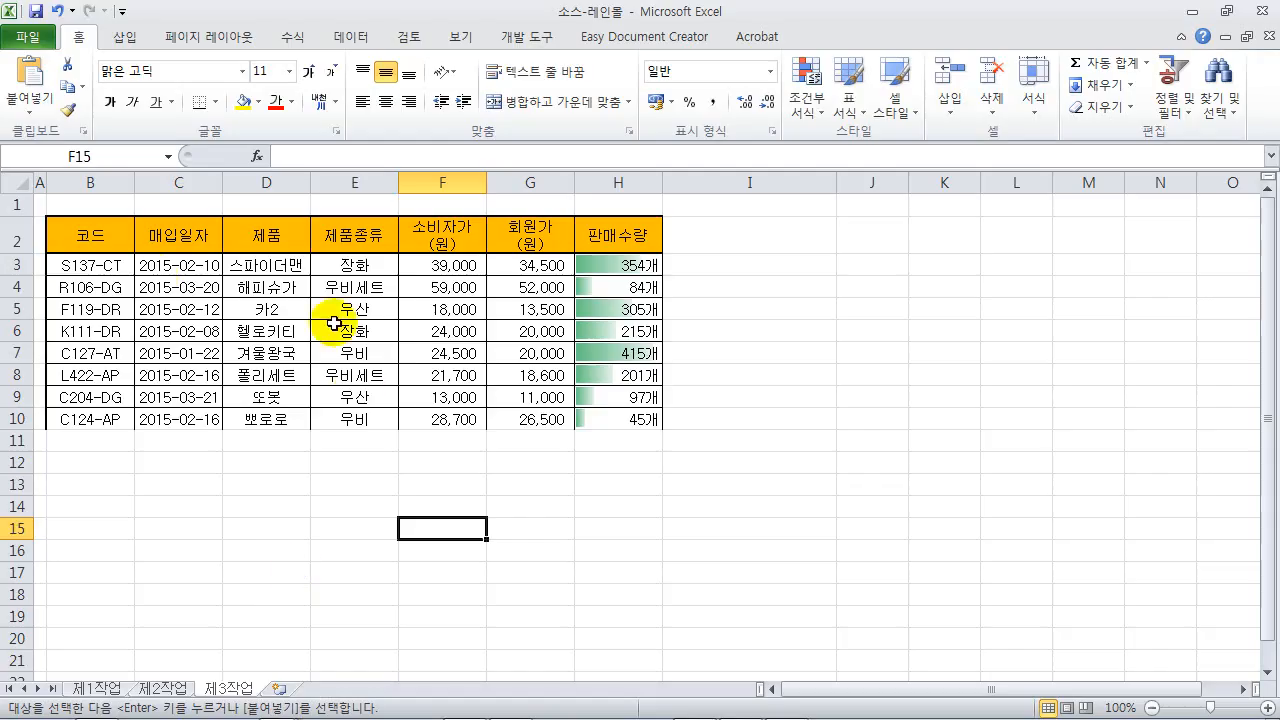
{"action": "left_click_drag", "start_coordinate": [92, 237], "coordinate": [591, 414]}
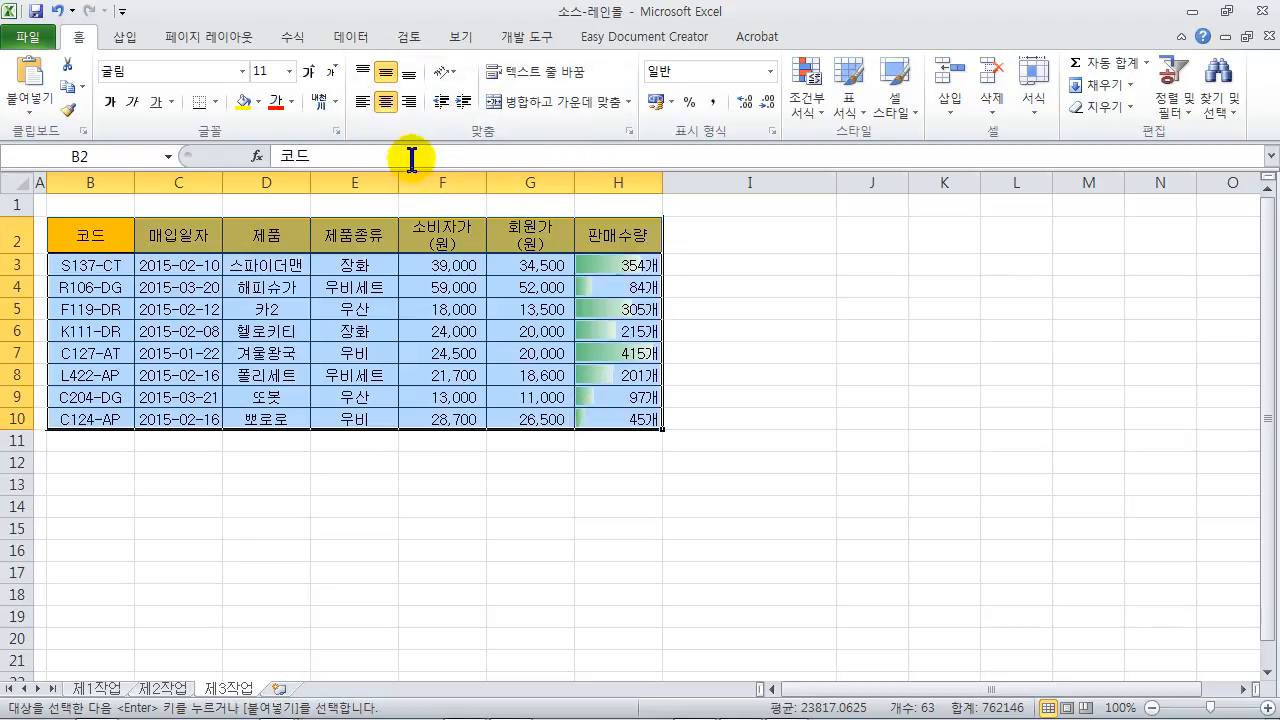
{"action": "left_click", "coordinate": [356, 37]}
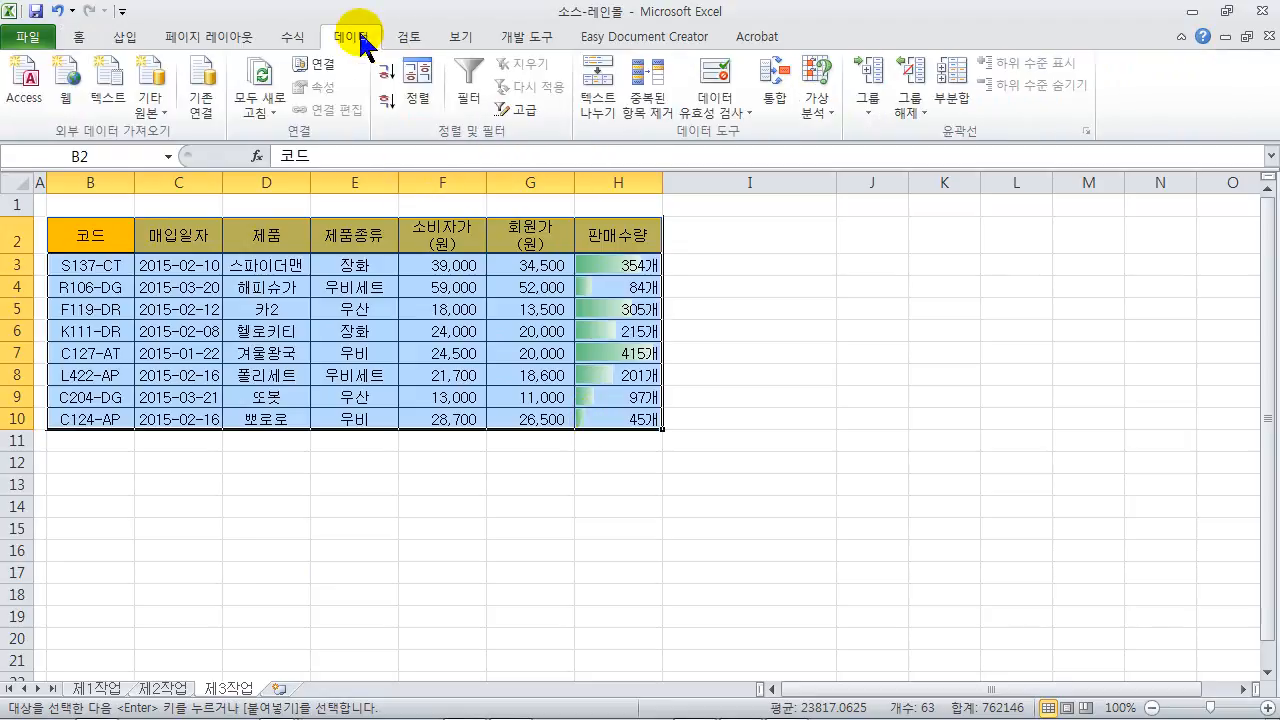
{"action": "left_click", "coordinate": [427, 92]}
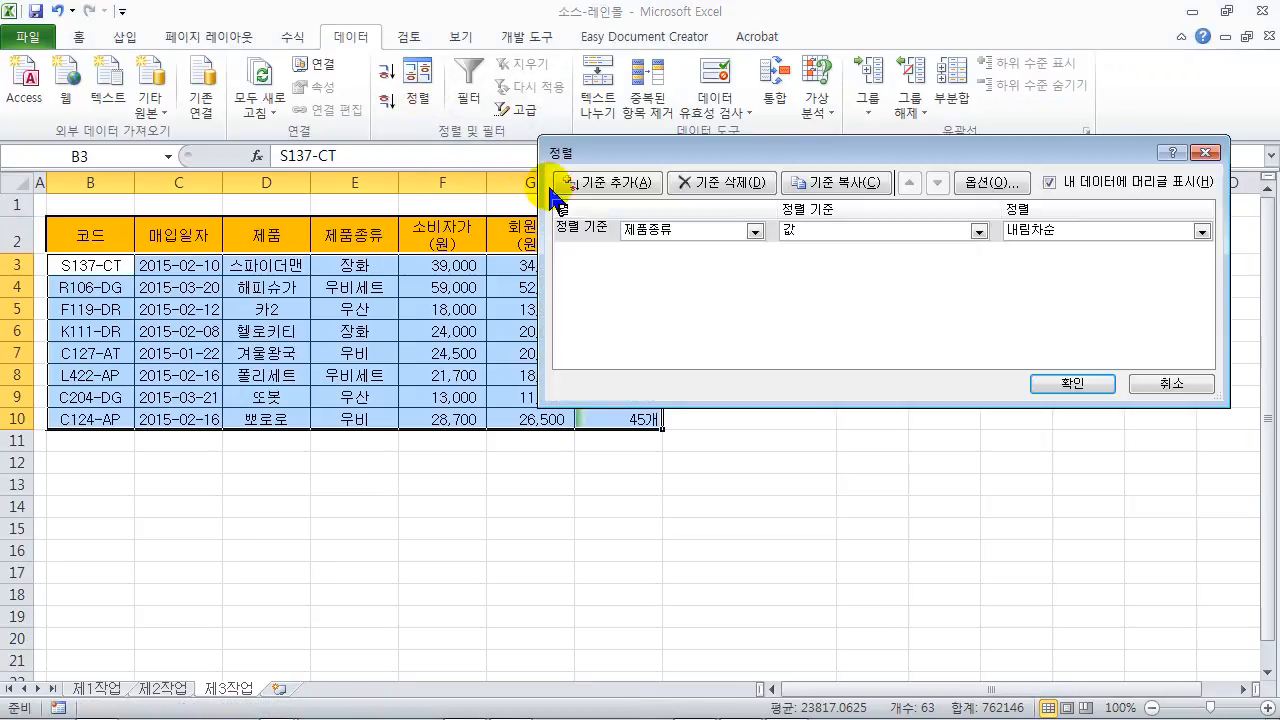
{"action": "left_click", "coordinate": [755, 231]}
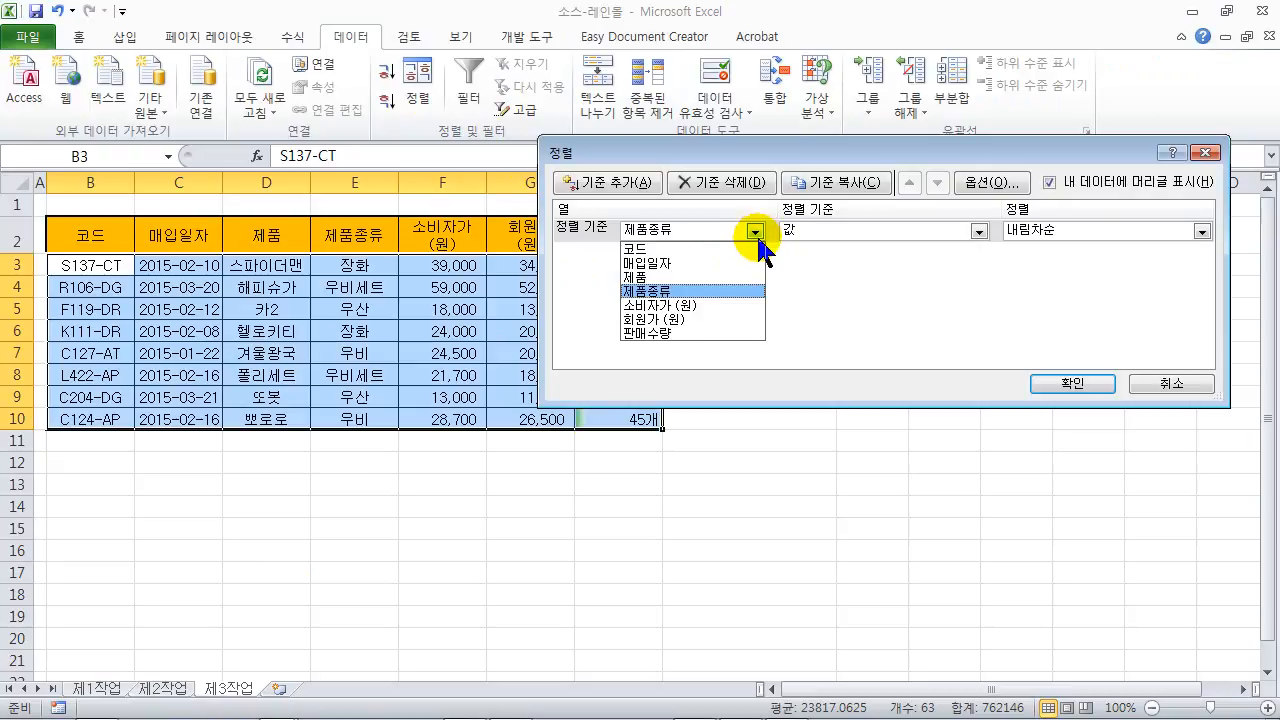
{"action": "left_click", "coordinate": [725, 291]}
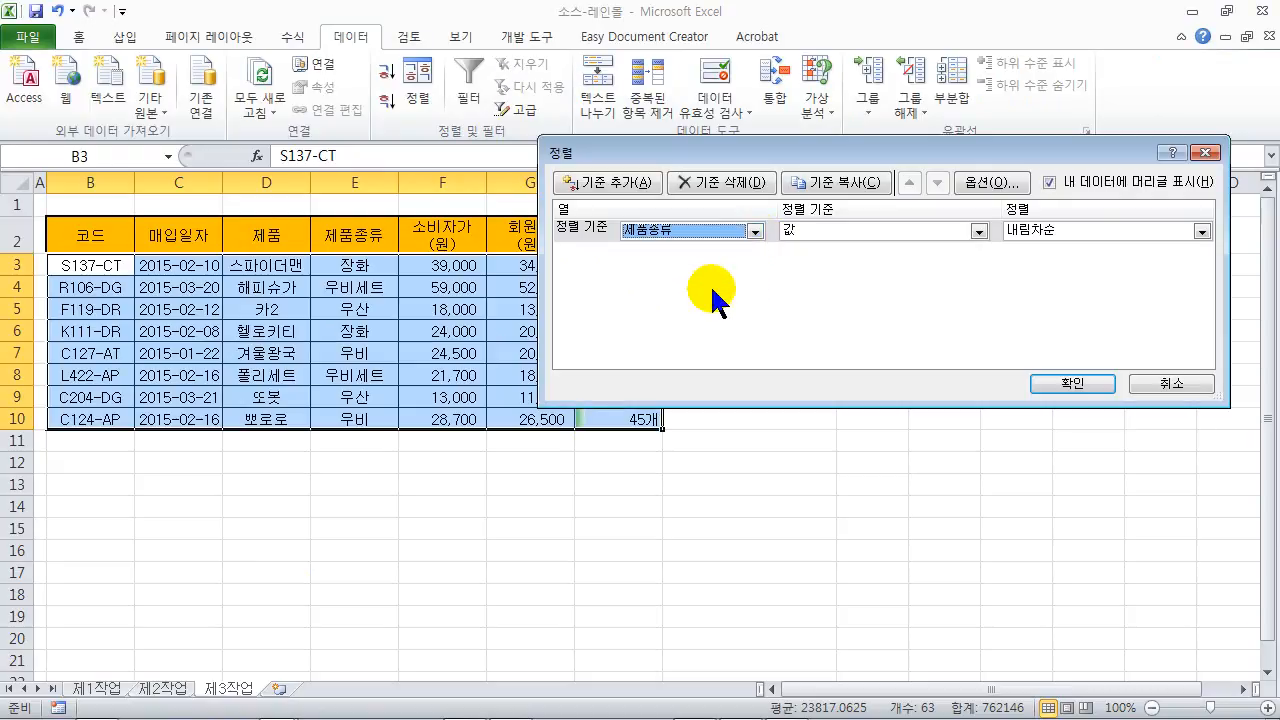
{"action": "left_click", "coordinate": [1065, 230]}
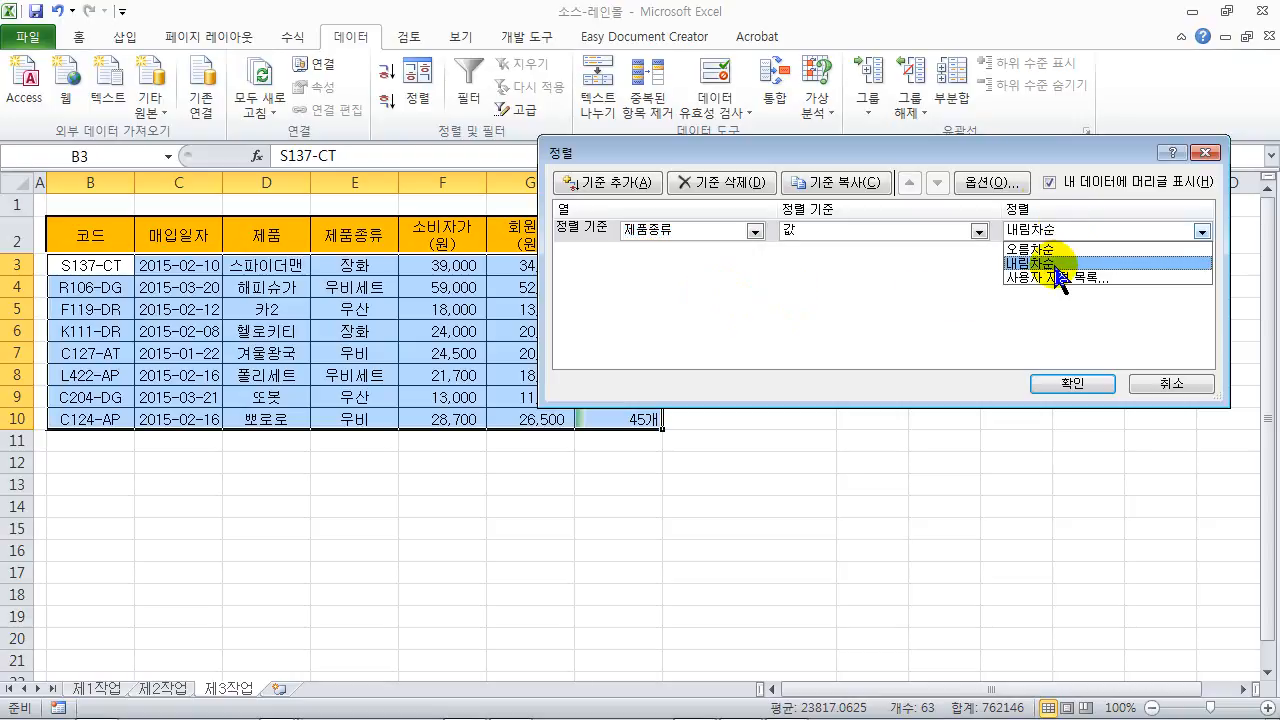
{"action": "left_click", "coordinate": [1056, 263]}
{"action": "left_click", "coordinate": [1068, 383]}
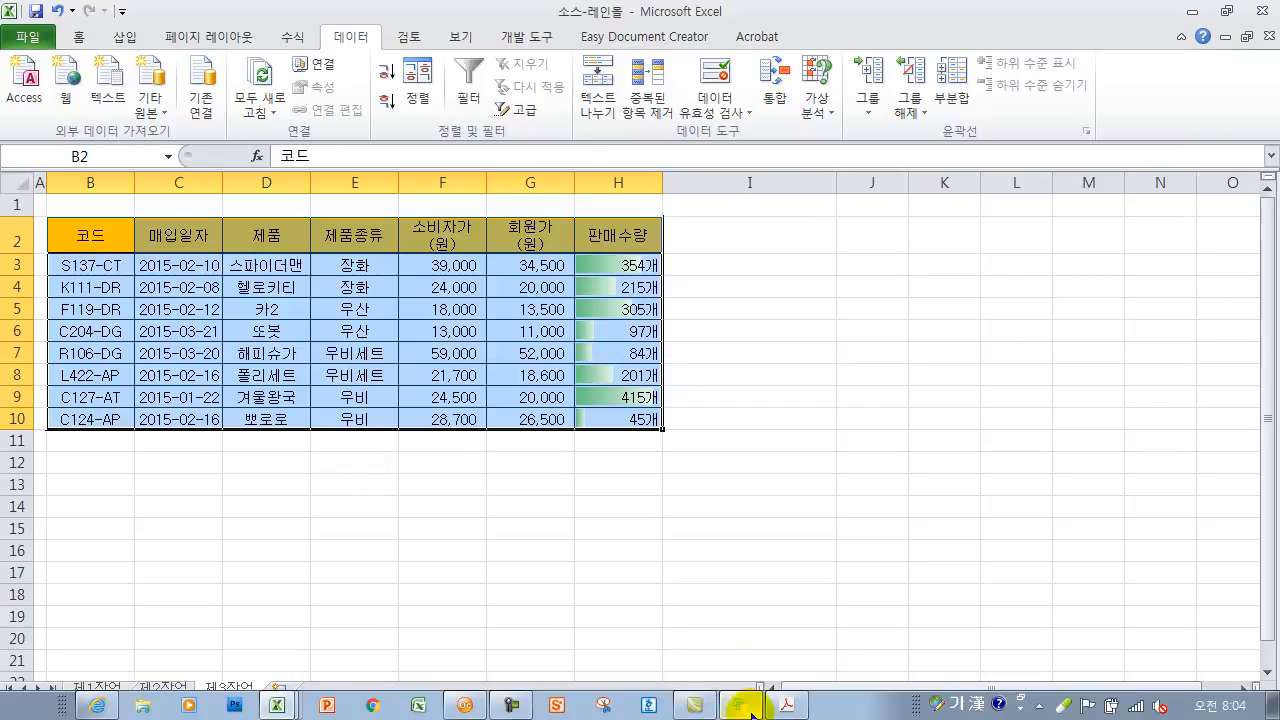
Switch to ITQ 엑셀.pdf, read the subtotal conditions below the sample output on page 117, and return to the Excel workbook
{"action": "left_click", "coordinate": [784, 705]}
{"action": "scroll", "coordinate": [722, 465], "scroll_direction": "up", "scroll_amount": 4}
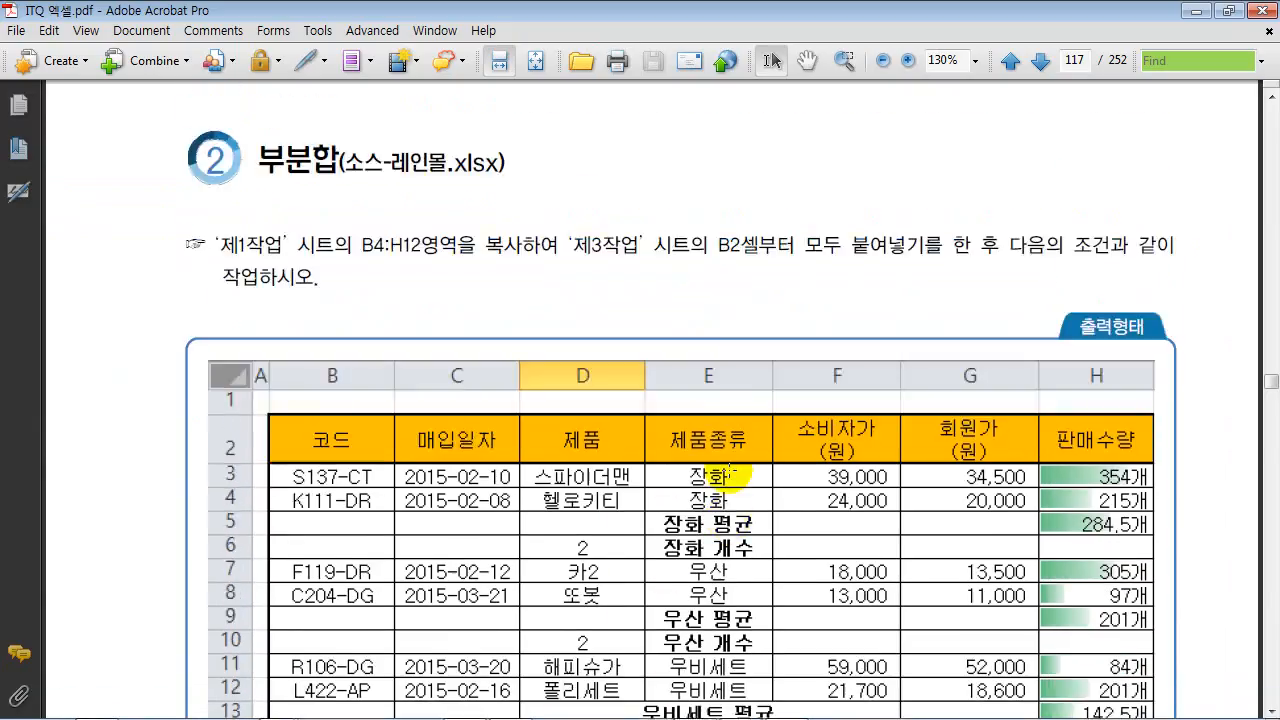
{"action": "scroll", "coordinate": [729, 469], "scroll_direction": "up", "scroll_amount": 15}
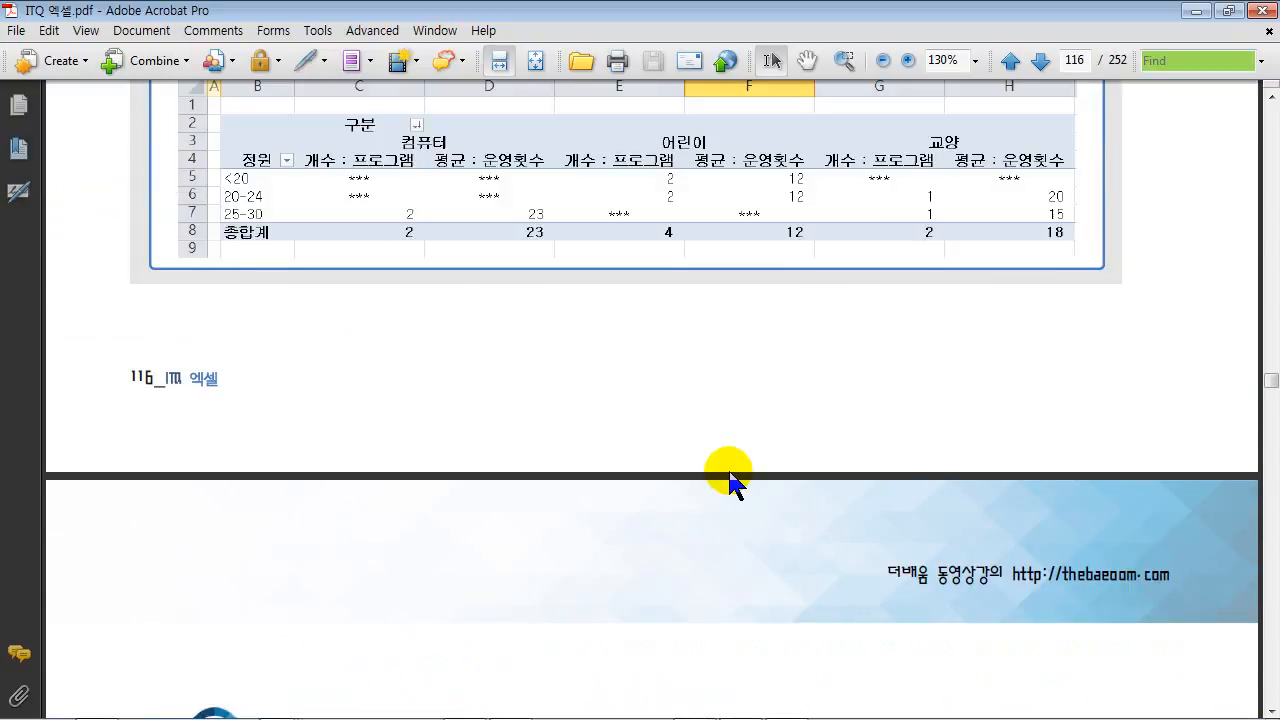
{"action": "scroll", "coordinate": [730, 470], "scroll_direction": "down", "scroll_amount": 15}
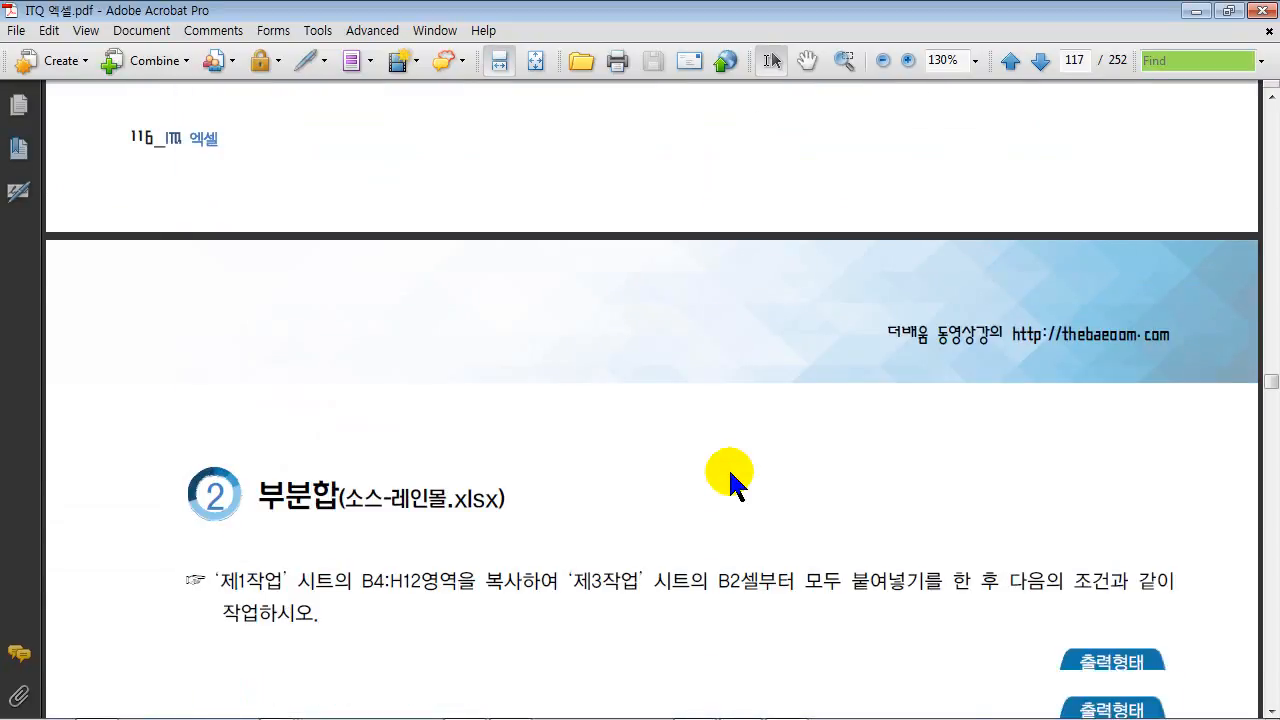
{"action": "scroll", "coordinate": [730, 470], "scroll_direction": "down", "scroll_amount": 15}
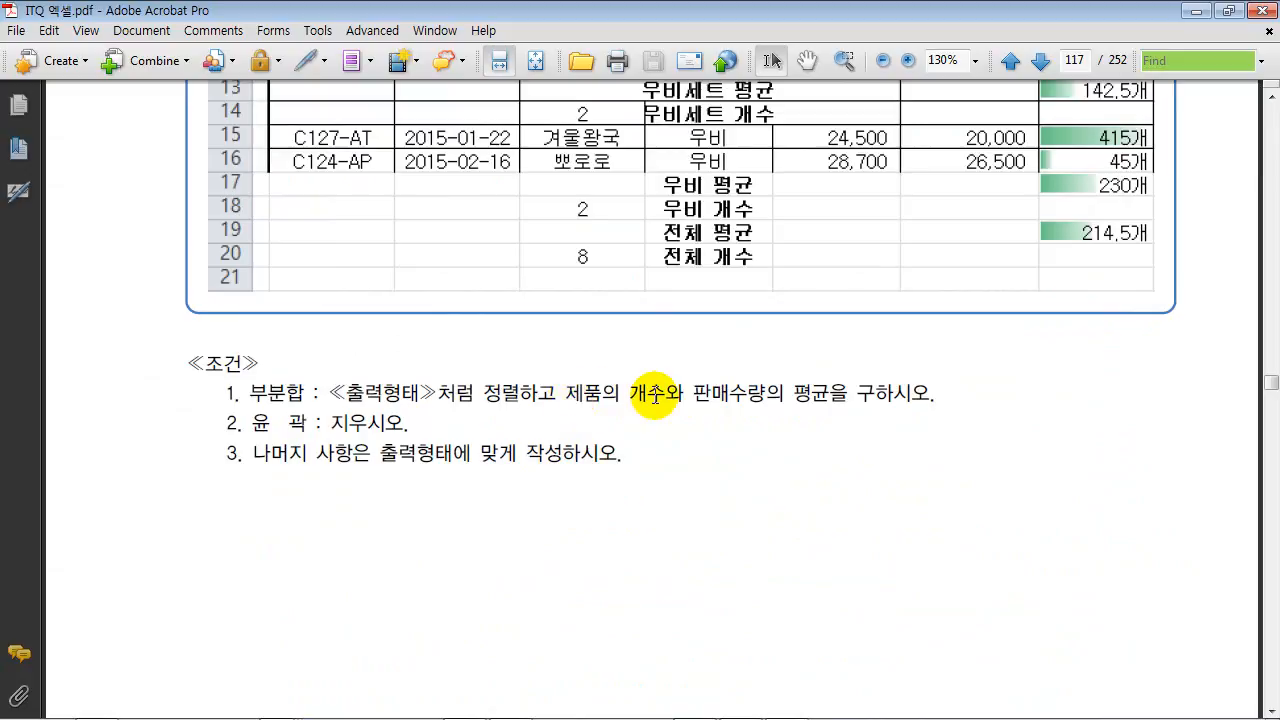
{"action": "mouse_move", "coordinate": [366, 697]}
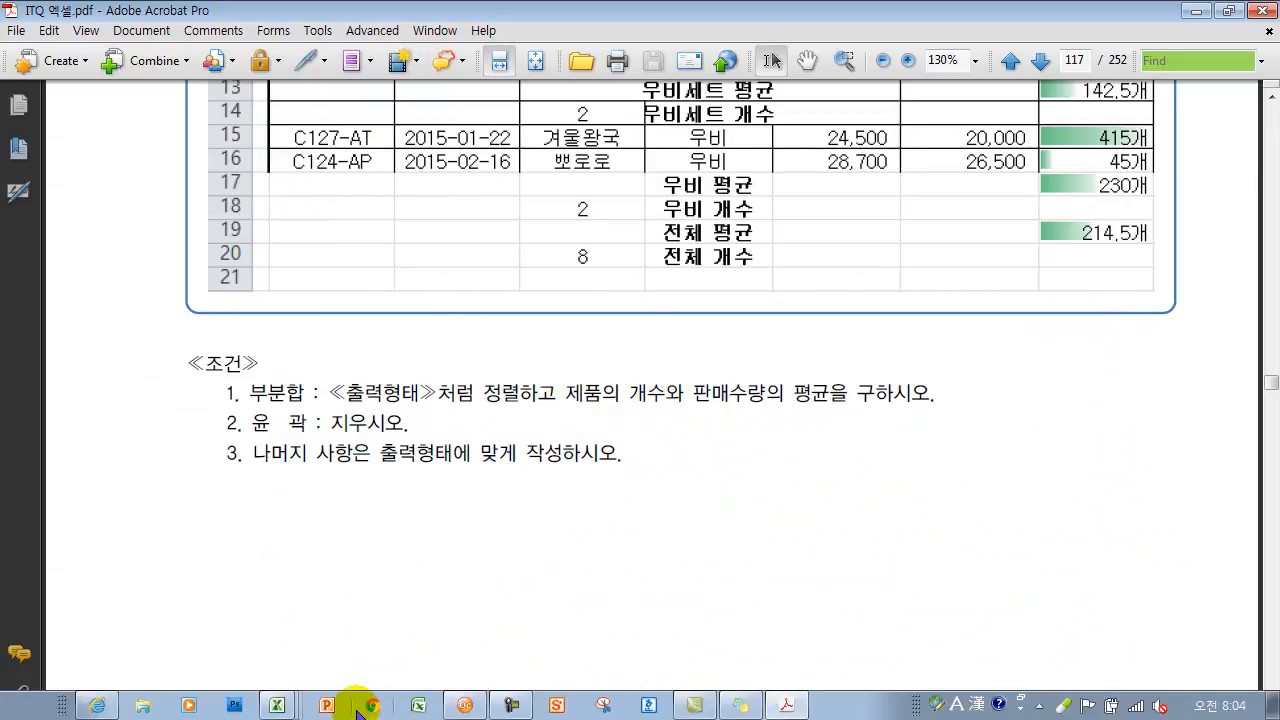
{"action": "left_click", "coordinate": [274, 699]}
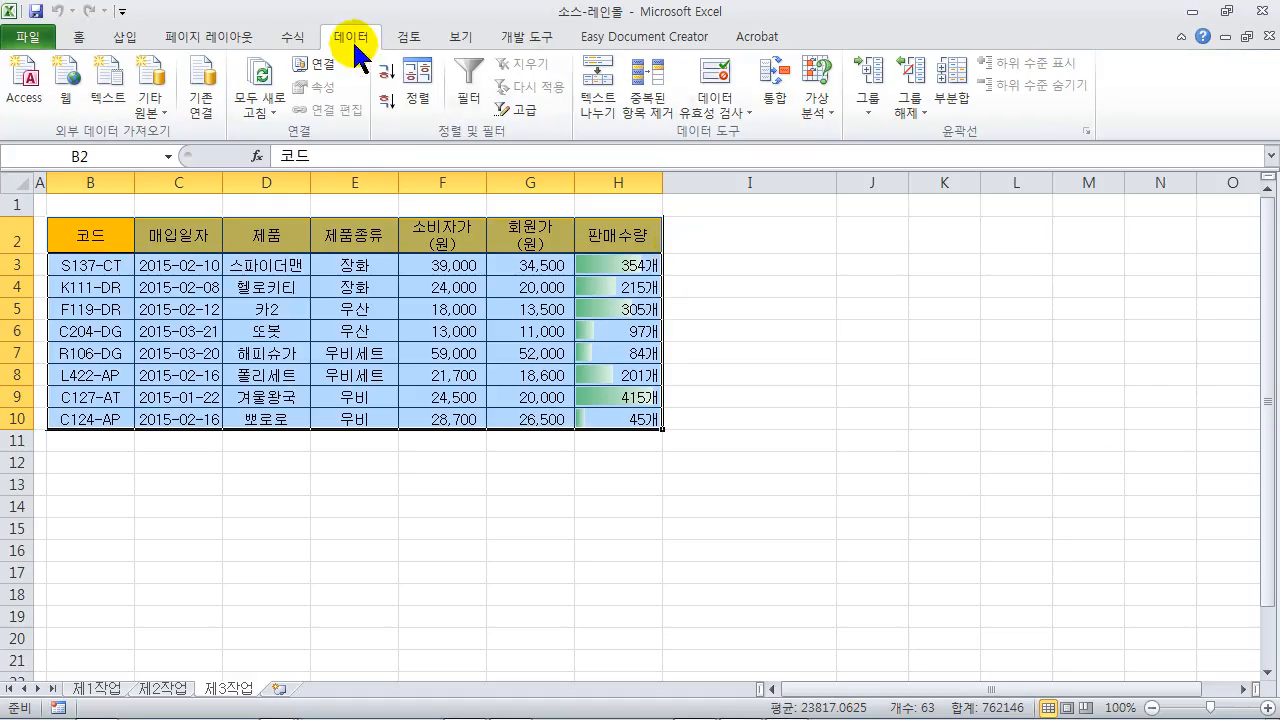
Add subtotals grouped by 제품종류 using the 개수 function on 제품 only, leaving 제품종류 out of the calculated items
{"action": "left_click", "coordinate": [962, 104]}
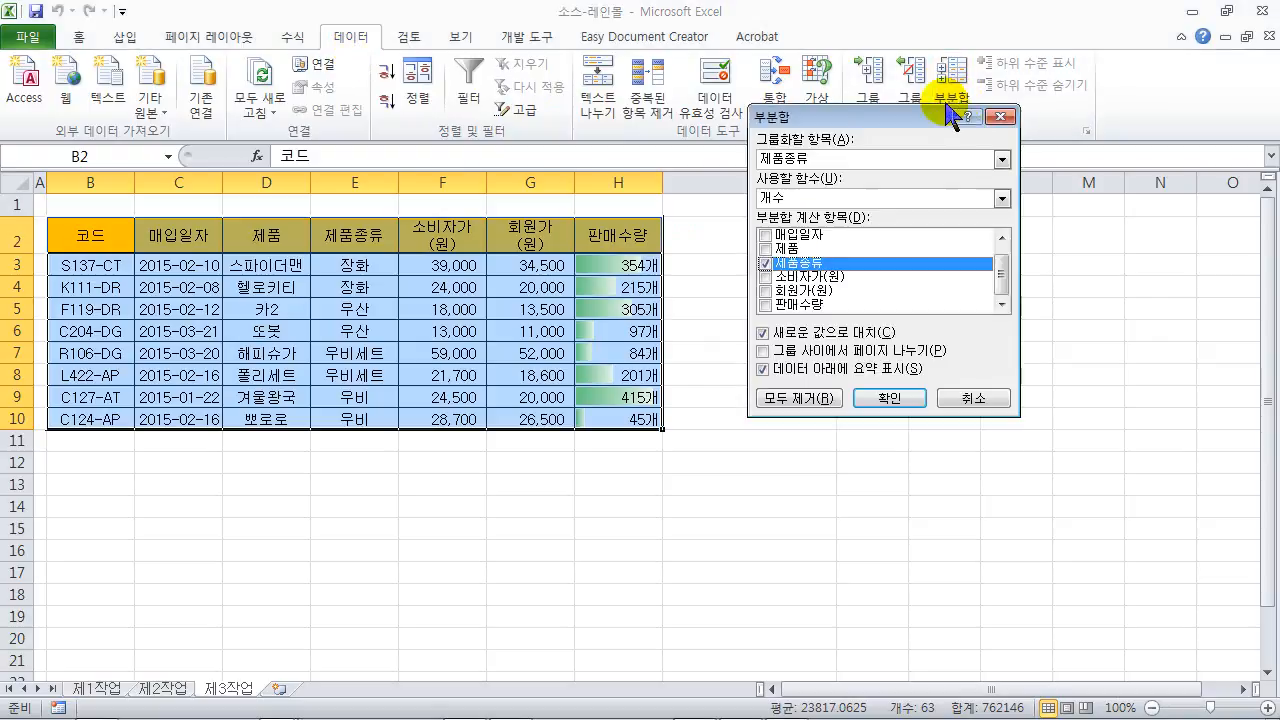
{"action": "left_click_drag", "start_coordinate": [871, 116], "coordinate": [851, 124]}
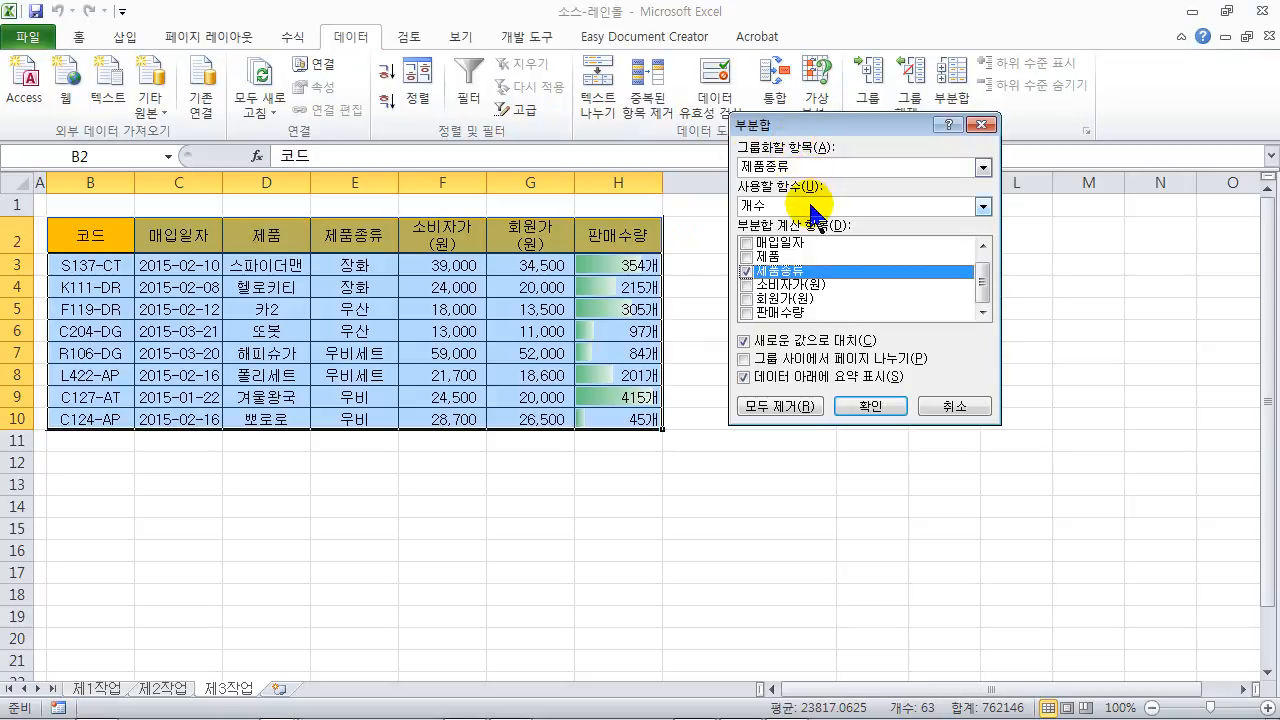
{"action": "left_click", "coordinate": [748, 260]}
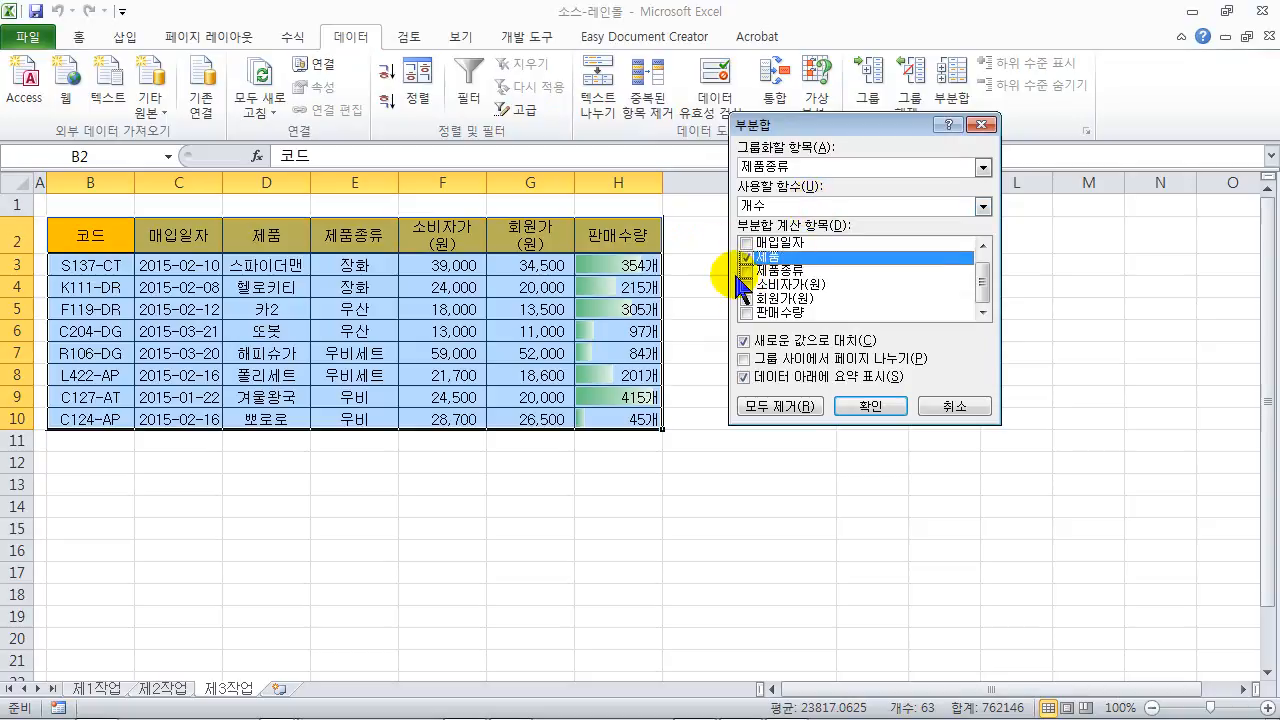
{"action": "left_click_drag", "start_coordinate": [986, 280], "coordinate": [997, 305]}
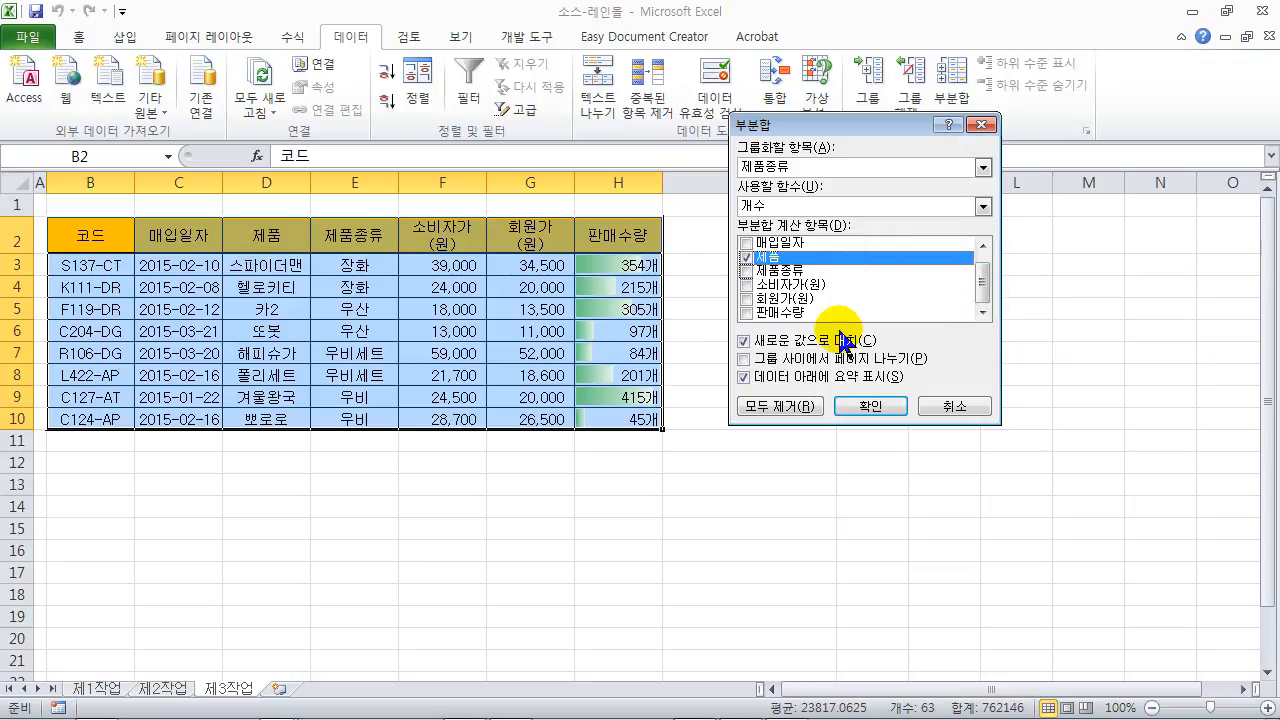
{"action": "left_click", "coordinate": [868, 407]}
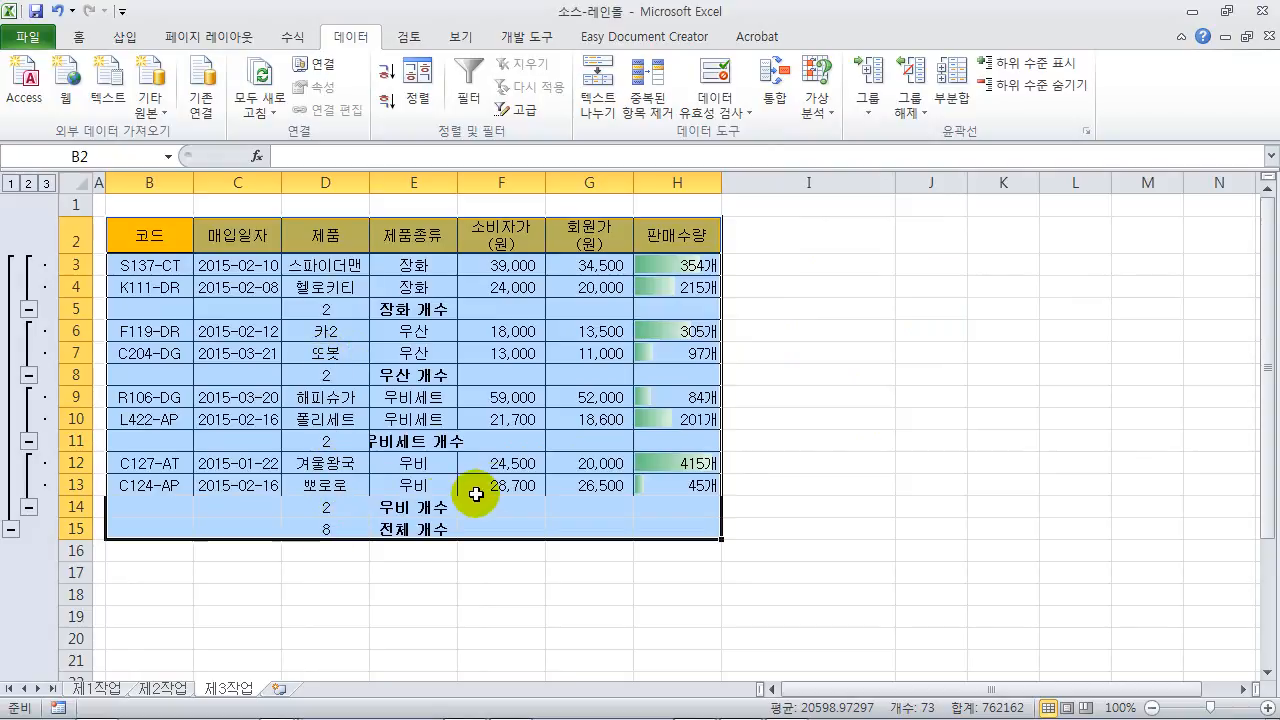
Add a second subtotal grouped by 제품종류 using the 평균 function on 판매수량 only, without replacing the existing subtotals (새로운 값으로 대치 off)
{"action": "left_click", "coordinate": [951, 120]}
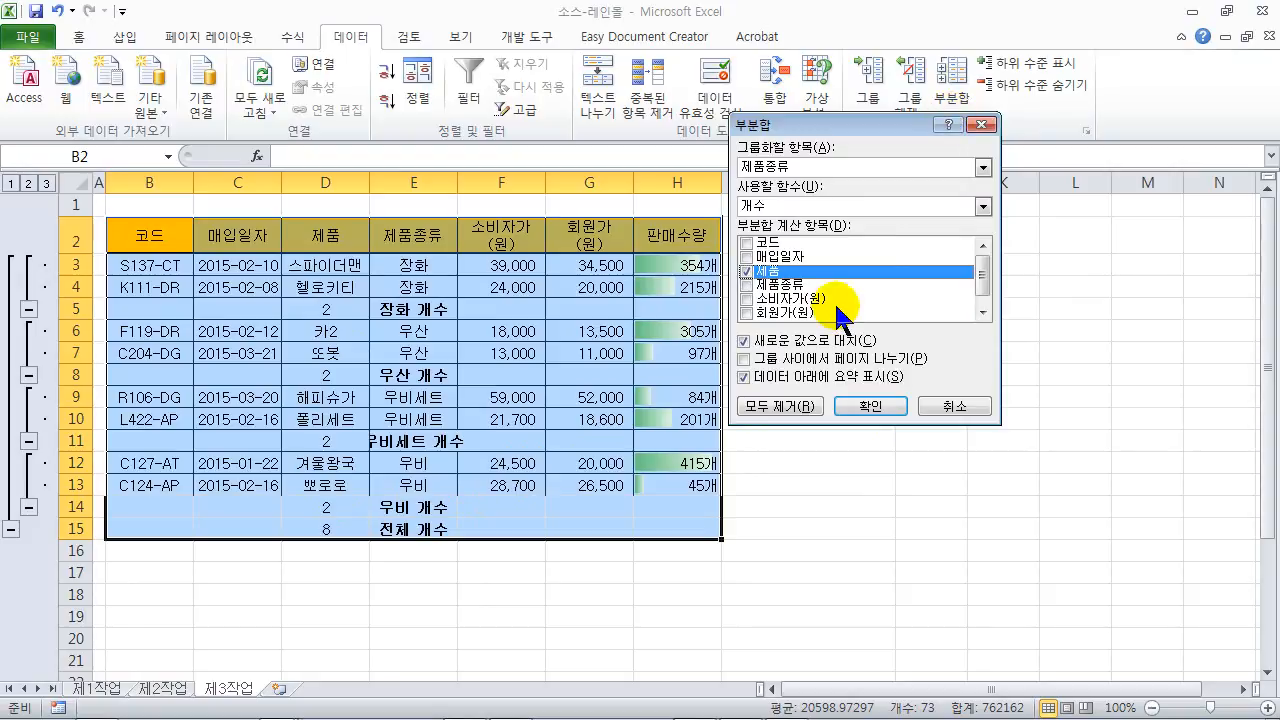
{"action": "left_click", "coordinate": [765, 205]}
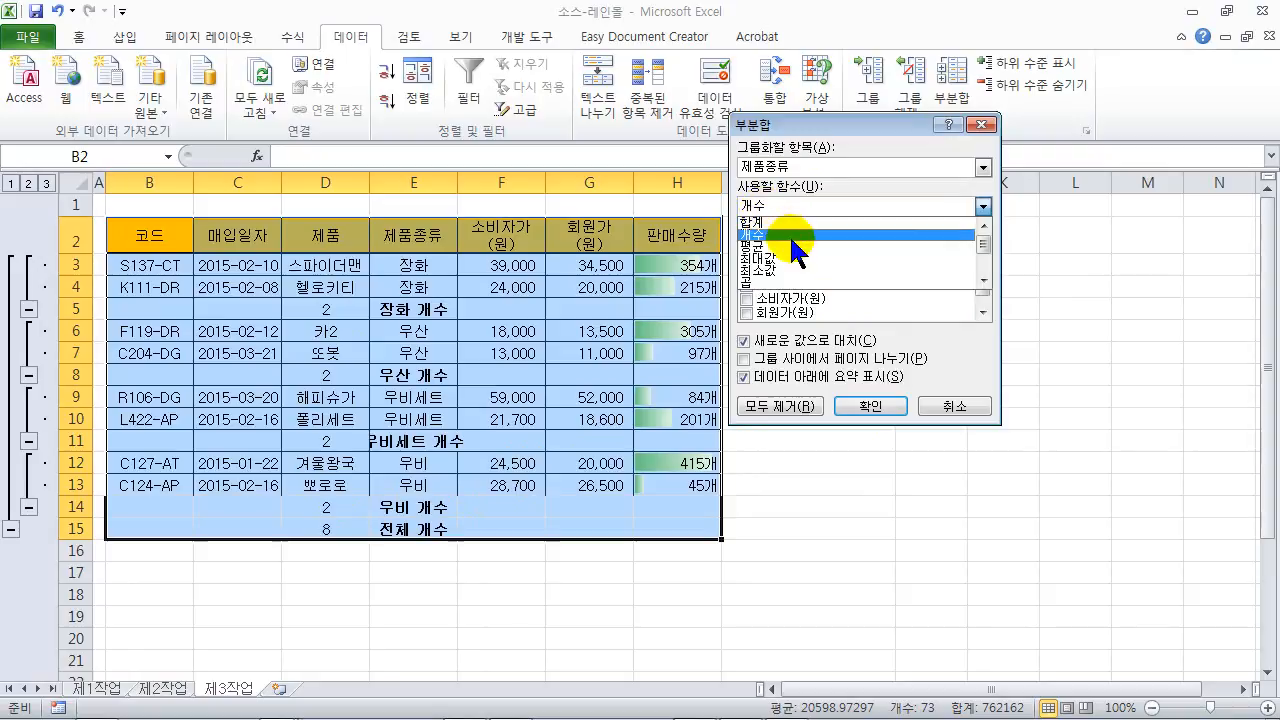
{"action": "left_click", "coordinate": [795, 246]}
{"action": "left_click", "coordinate": [765, 272]}
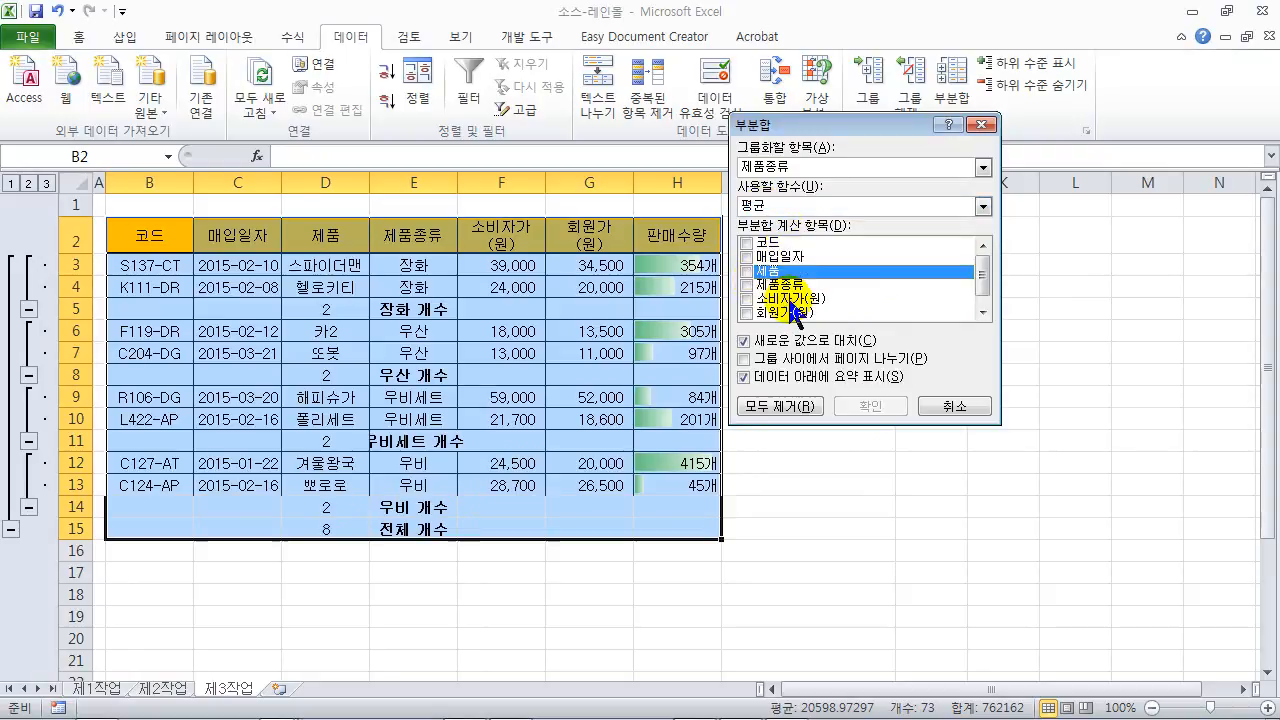
{"action": "left_click", "coordinate": [983, 312]}
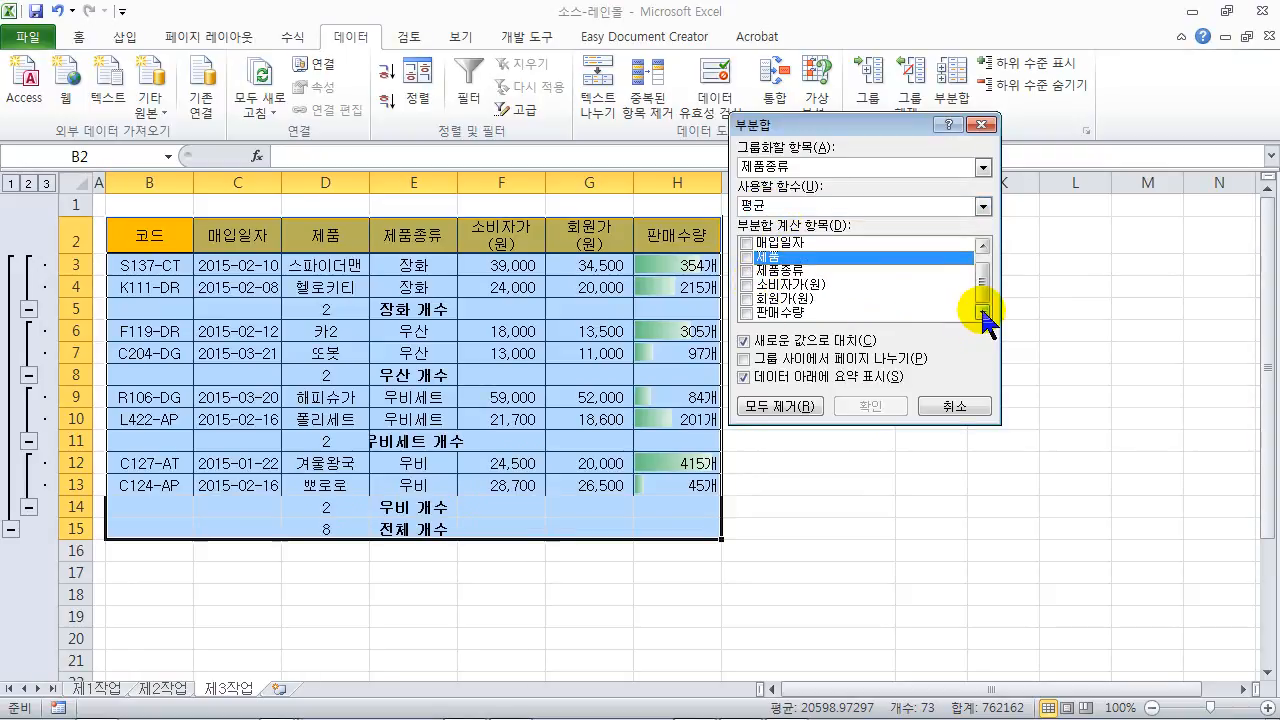
{"action": "left_click", "coordinate": [745, 313]}
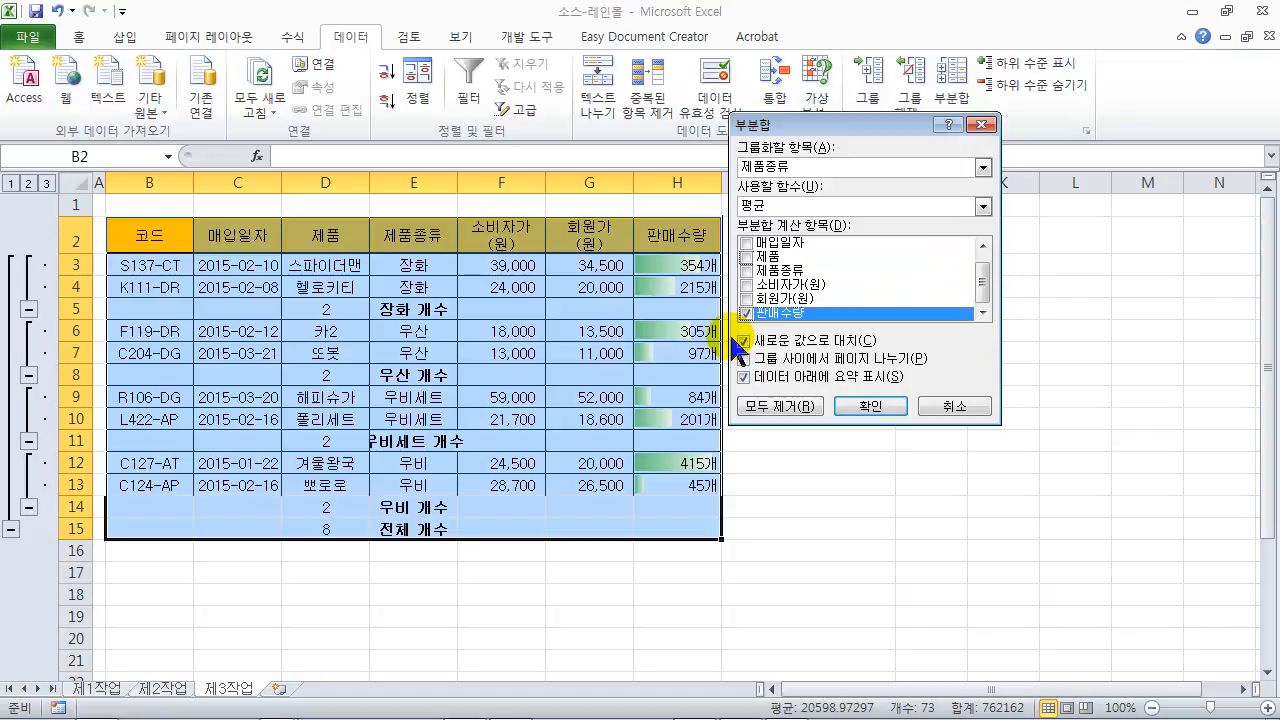
{"action": "left_click", "coordinate": [779, 343]}
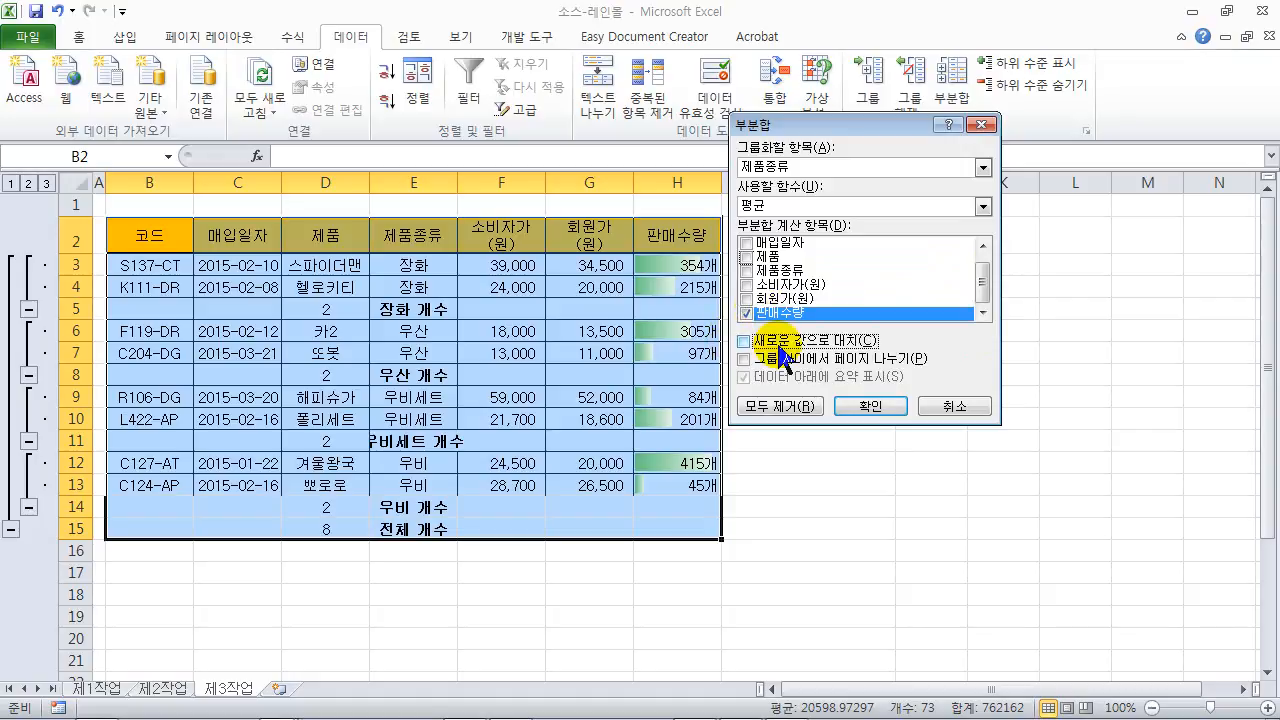
{"action": "left_click", "coordinate": [860, 407]}
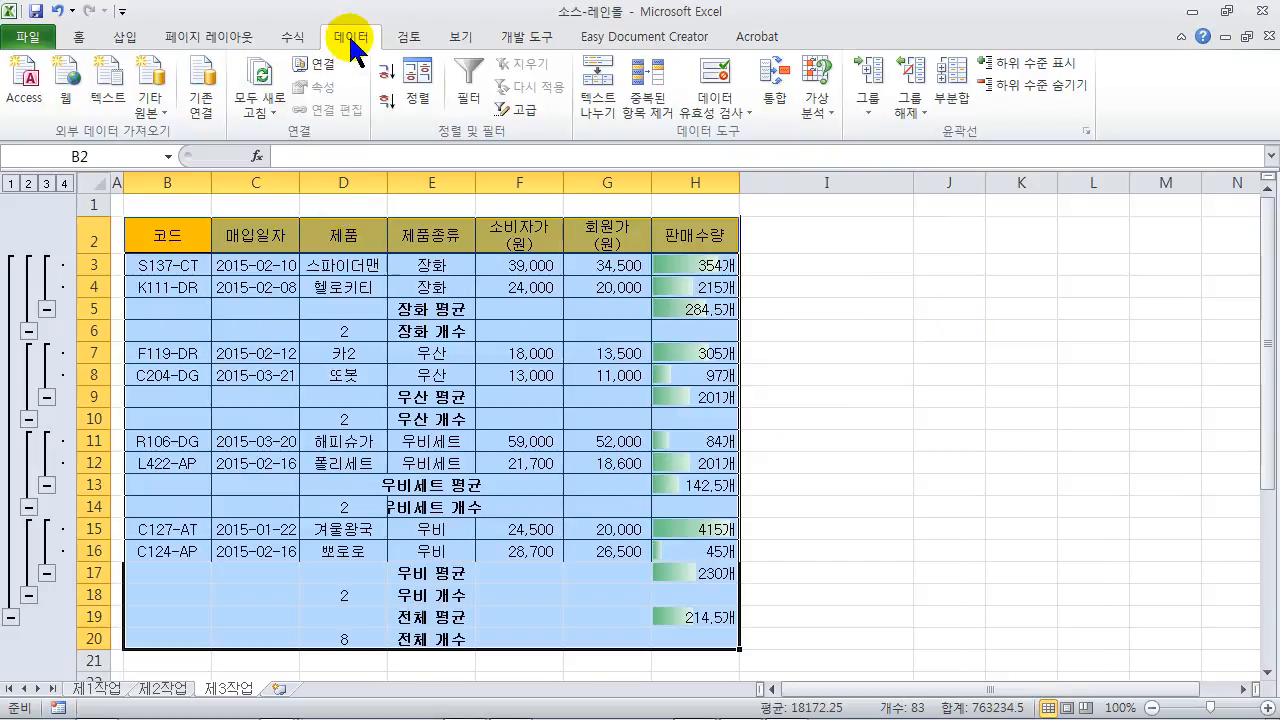
Review the 부분합 settings without changing them, and view the subtotals at outline levels 3, 2 and 1 before showing all level 4 rows
{"action": "left_click", "coordinate": [944, 88]}
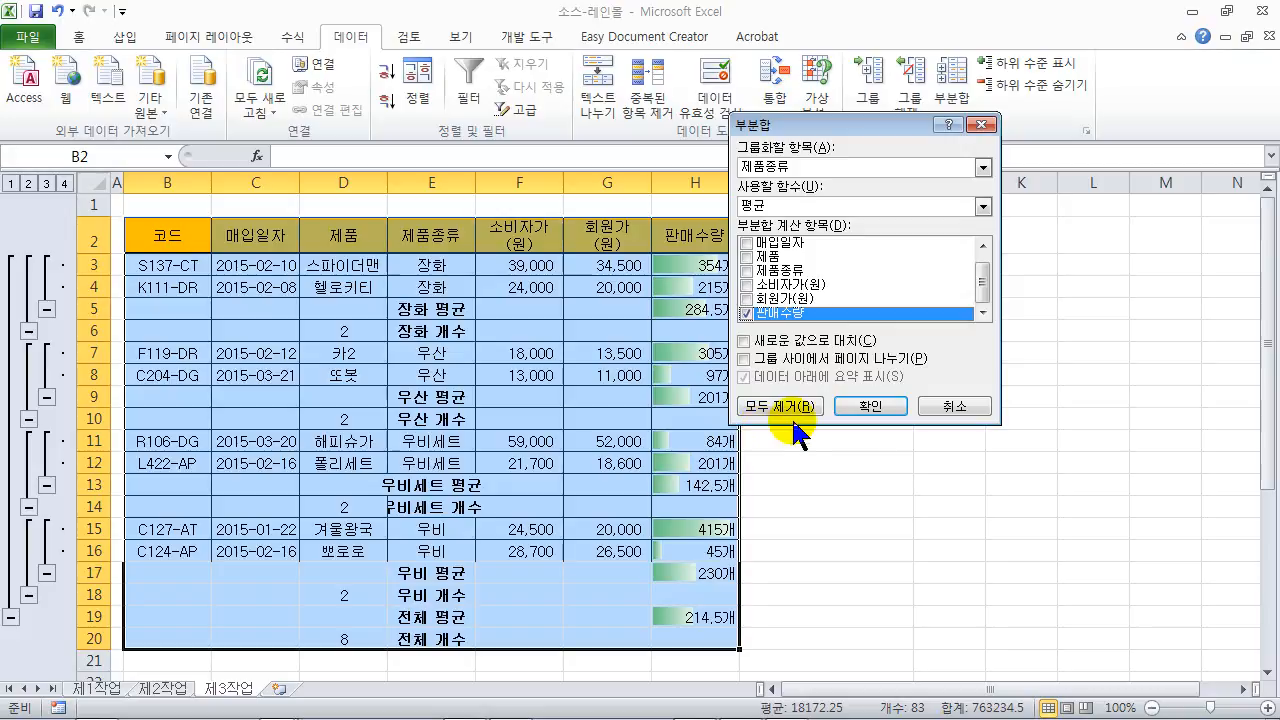
{"action": "left_click", "coordinate": [955, 406]}
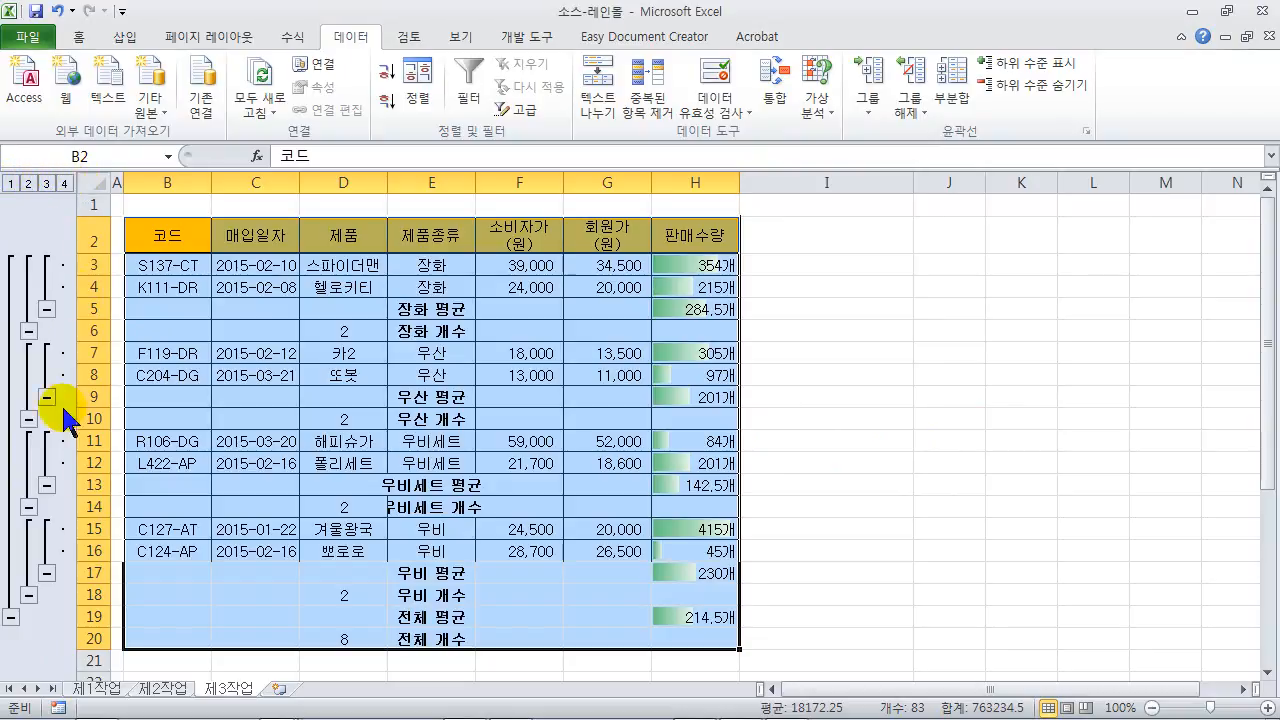
{"action": "left_click", "coordinate": [46, 184]}
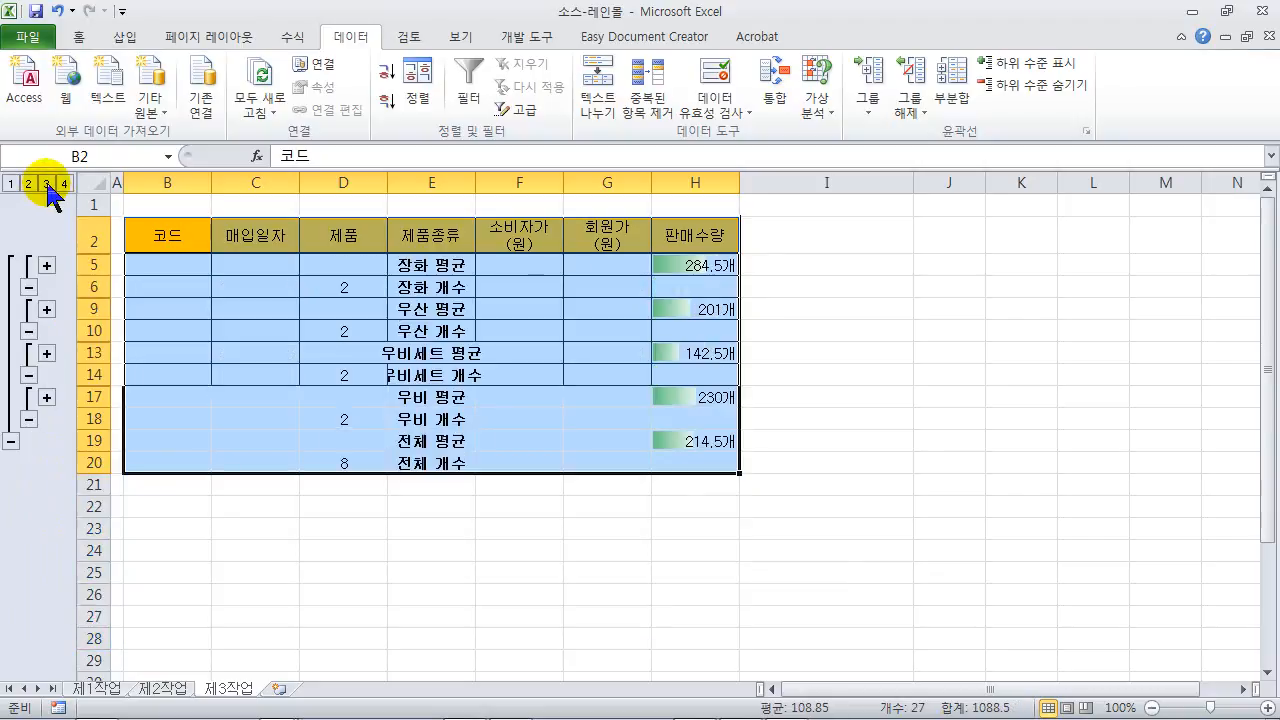
{"action": "left_click", "coordinate": [27, 184]}
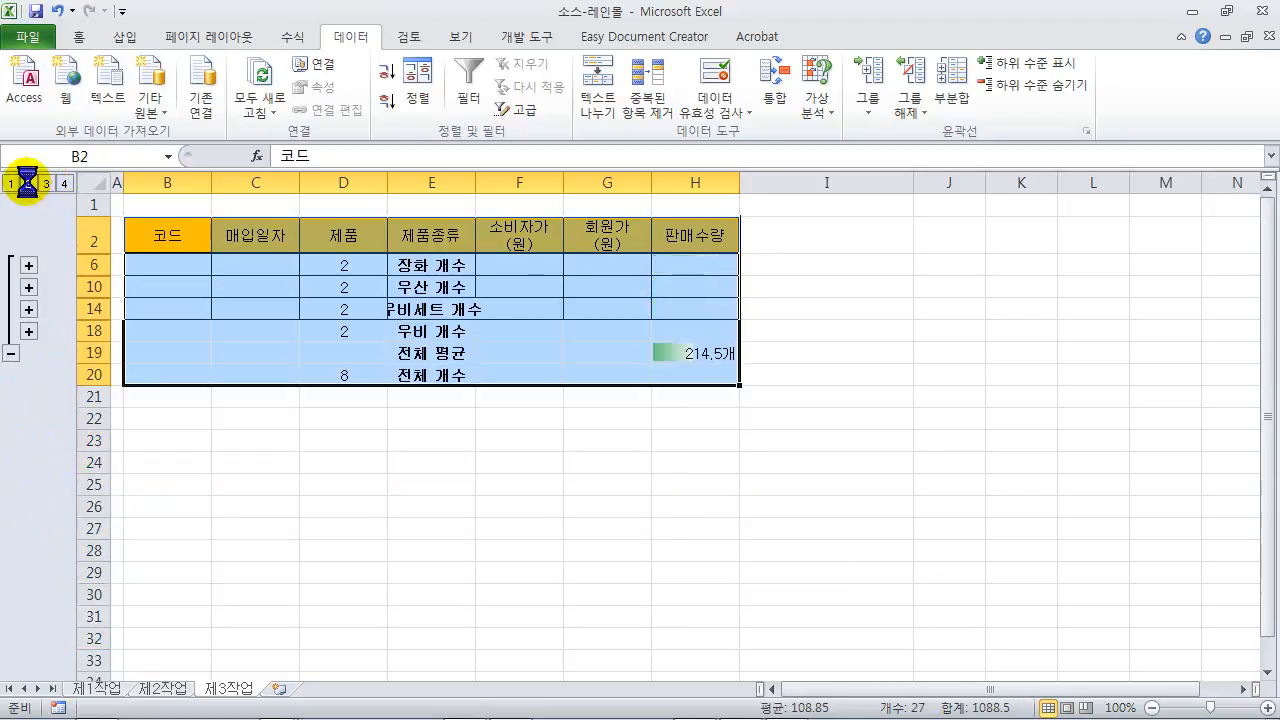
{"action": "left_click", "coordinate": [12, 184]}
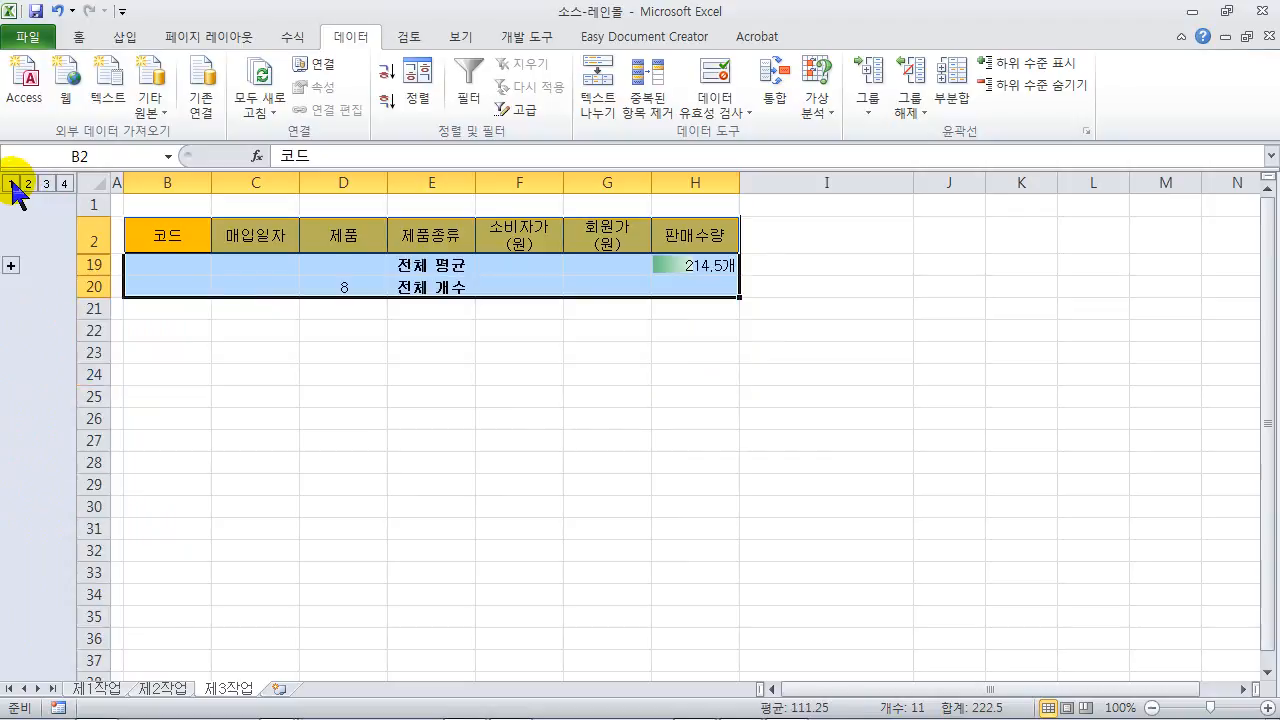
{"action": "left_click", "coordinate": [64, 184]}
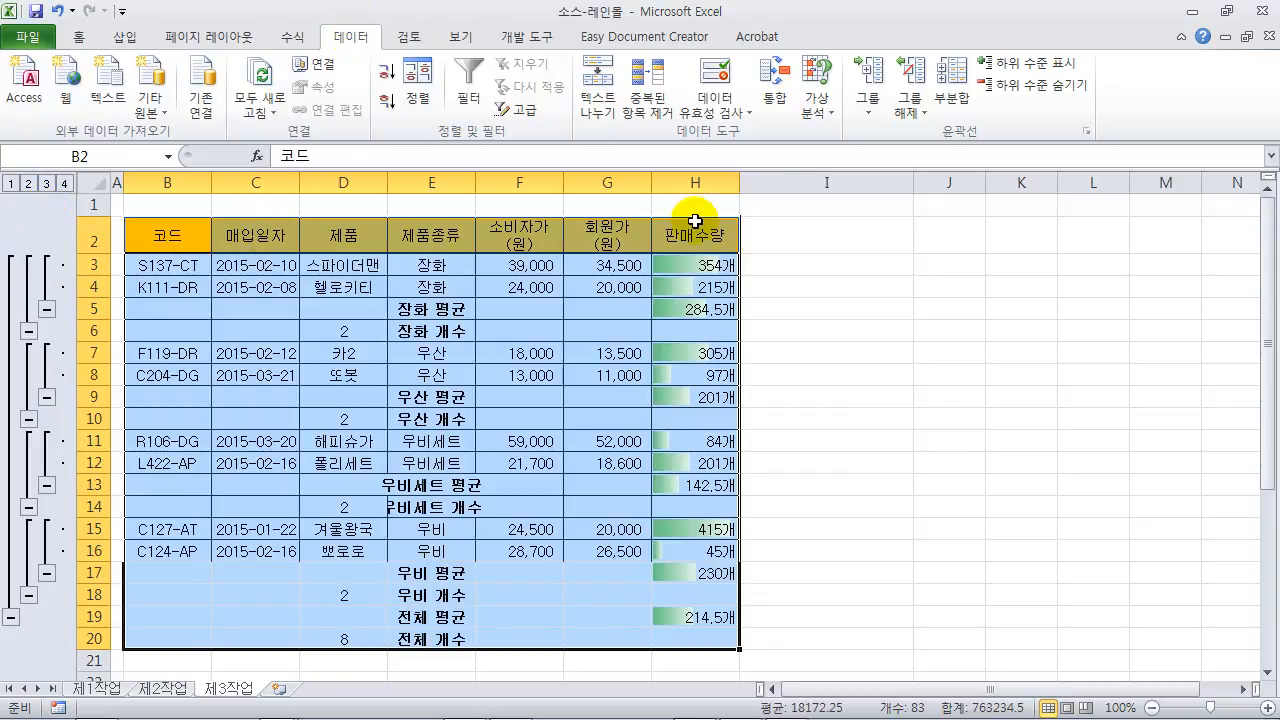
Clear the outline (윤곽 지우기) from the subtotalled table and auto-fit the widths of columns B to H
{"action": "left_click", "coordinate": [905, 108]}
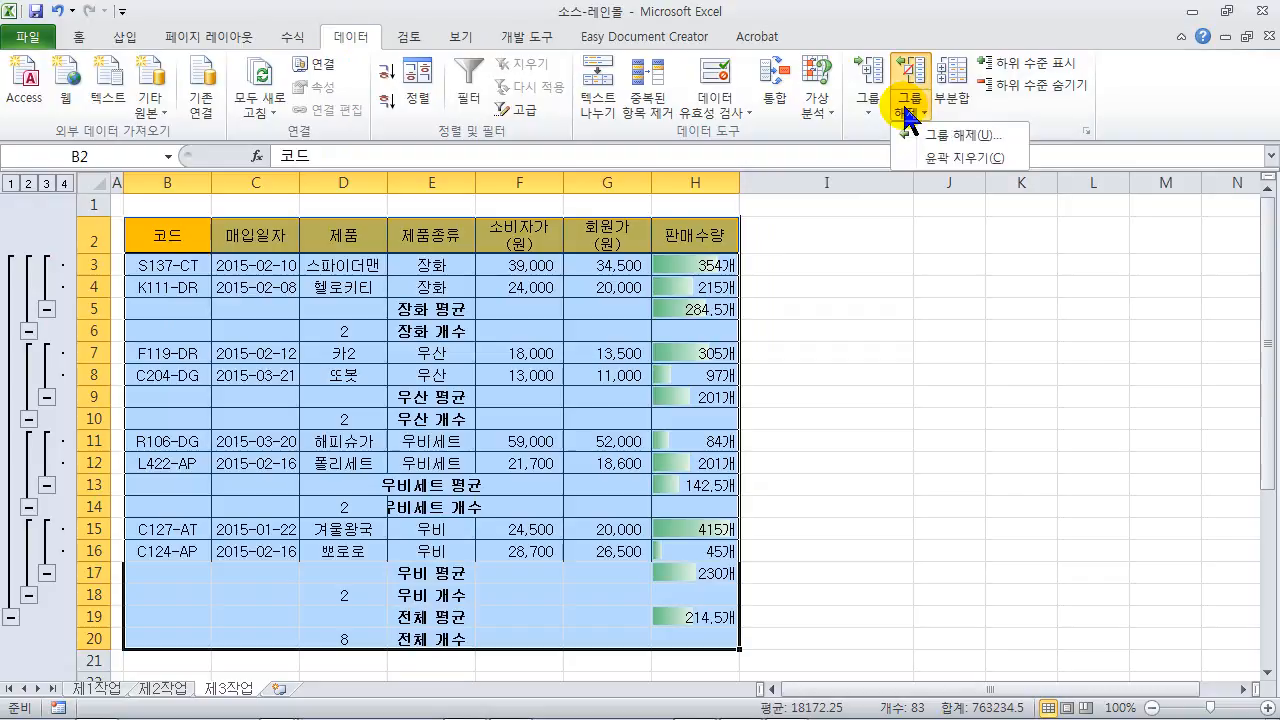
{"action": "left_click", "coordinate": [945, 165]}
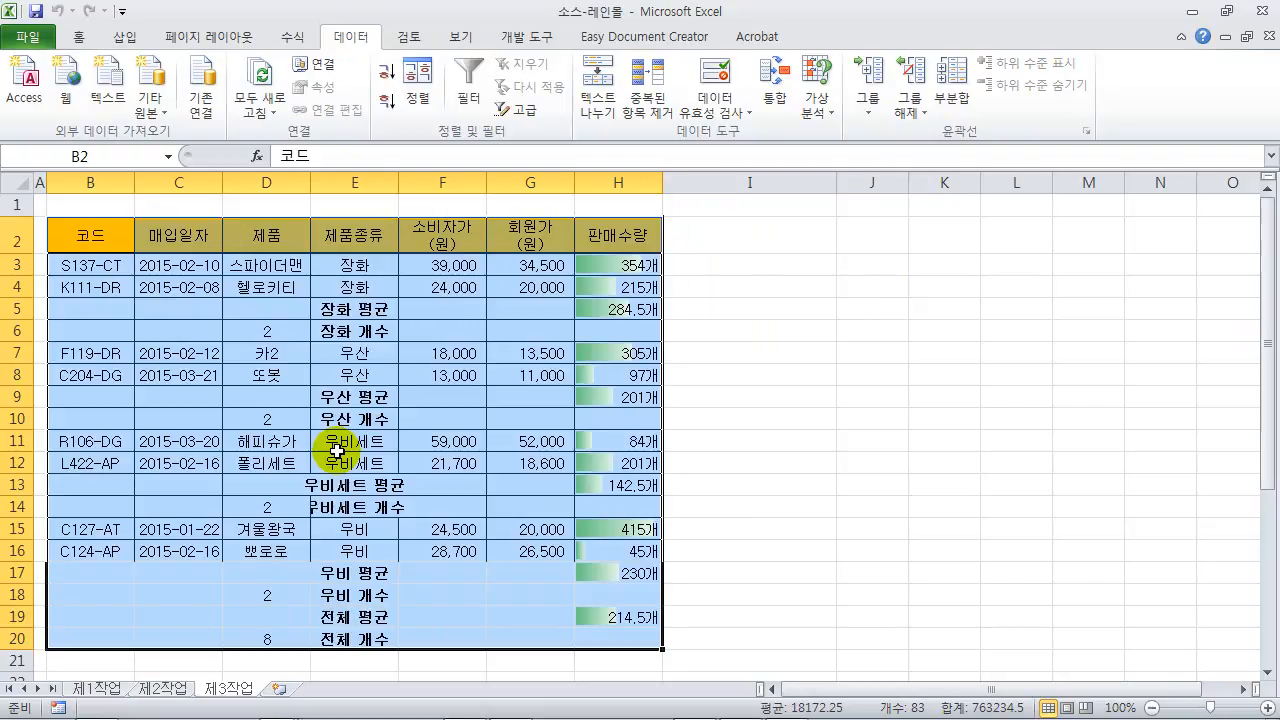
{"action": "left_click_drag", "start_coordinate": [60, 183], "coordinate": [650, 188]}
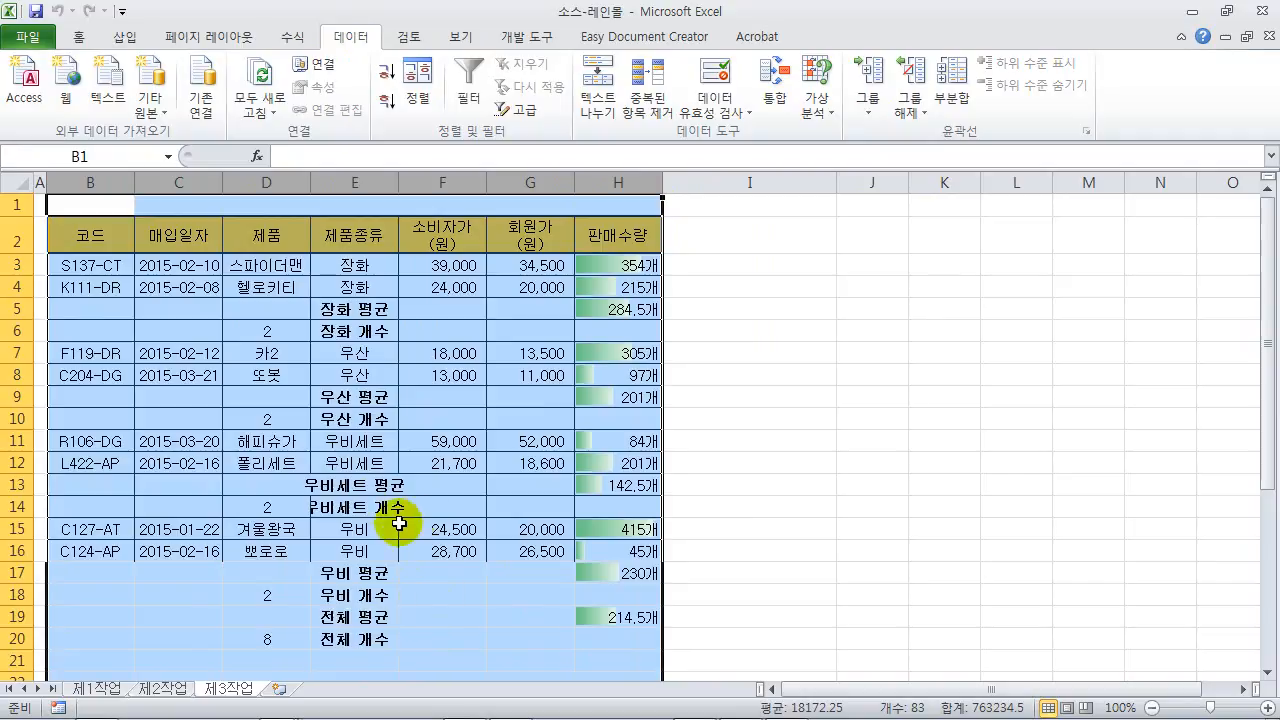
{"action": "double_click", "coordinate": [662, 181]}
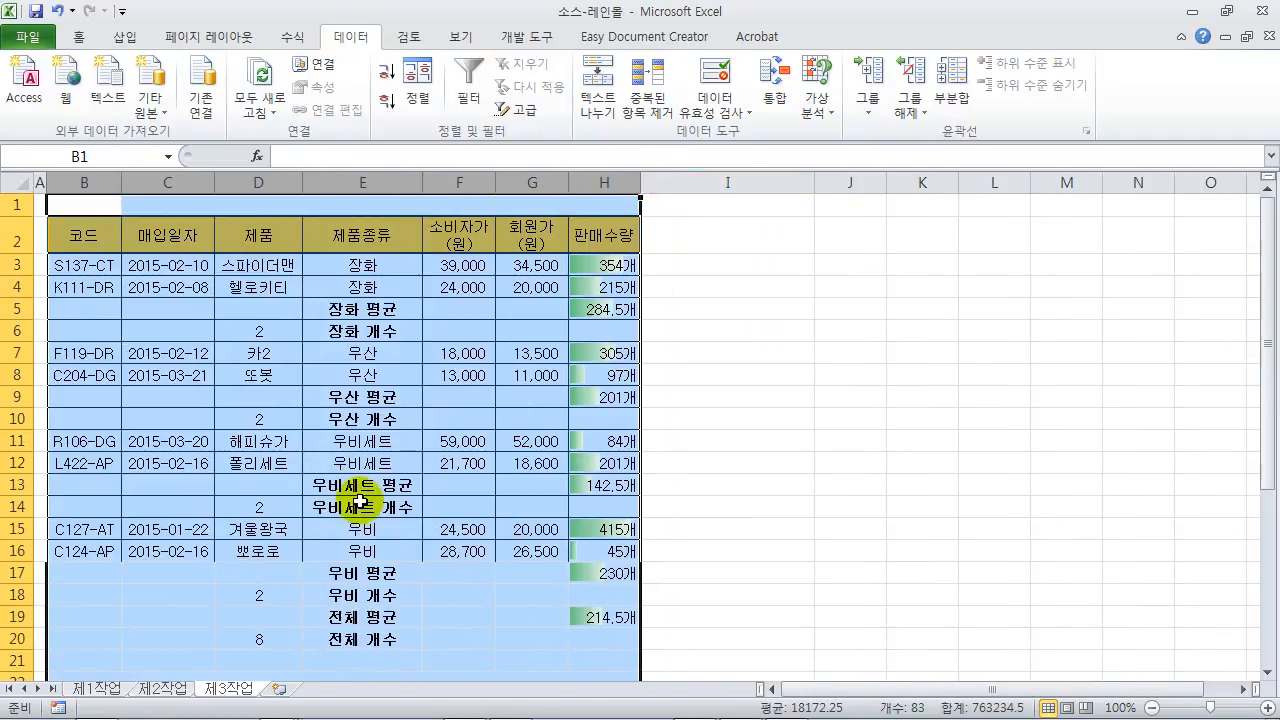
{"action": "left_click", "coordinate": [748, 551]}
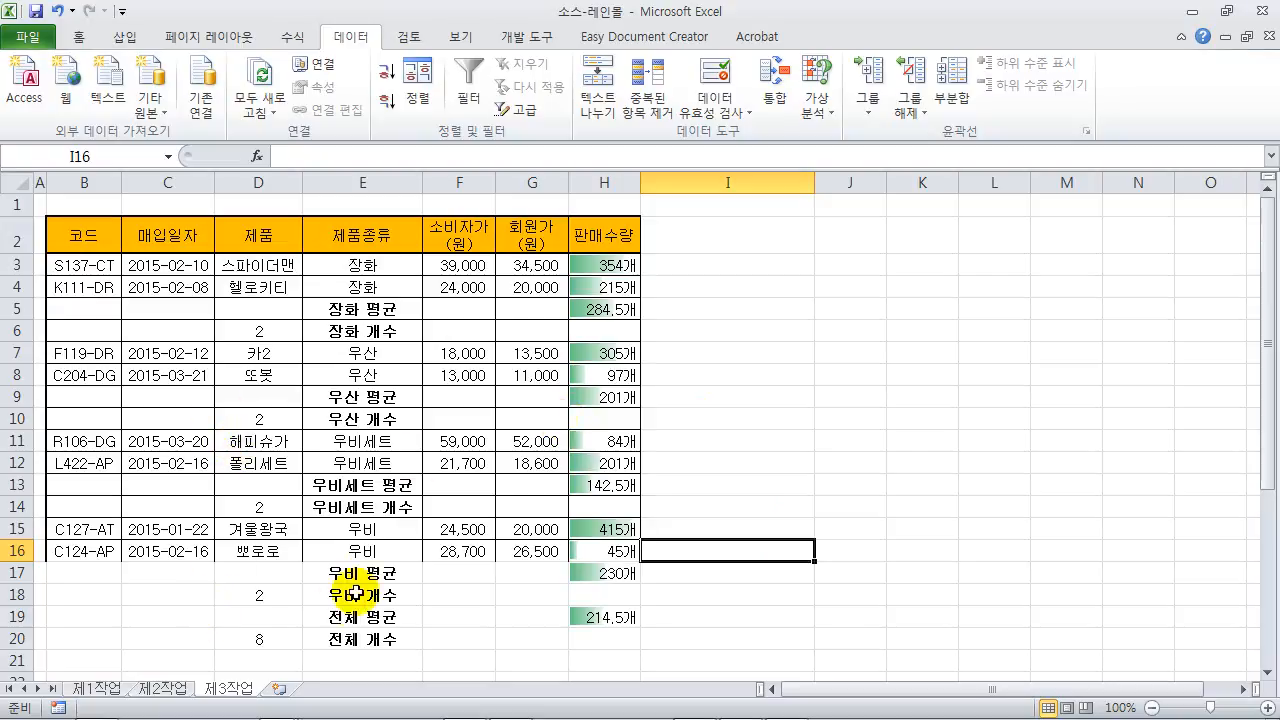
Switch to the 소스-도서대출 workbook and show the book loan table on its 제1작업 sheet
{"action": "left_click", "coordinate": [277, 706]}
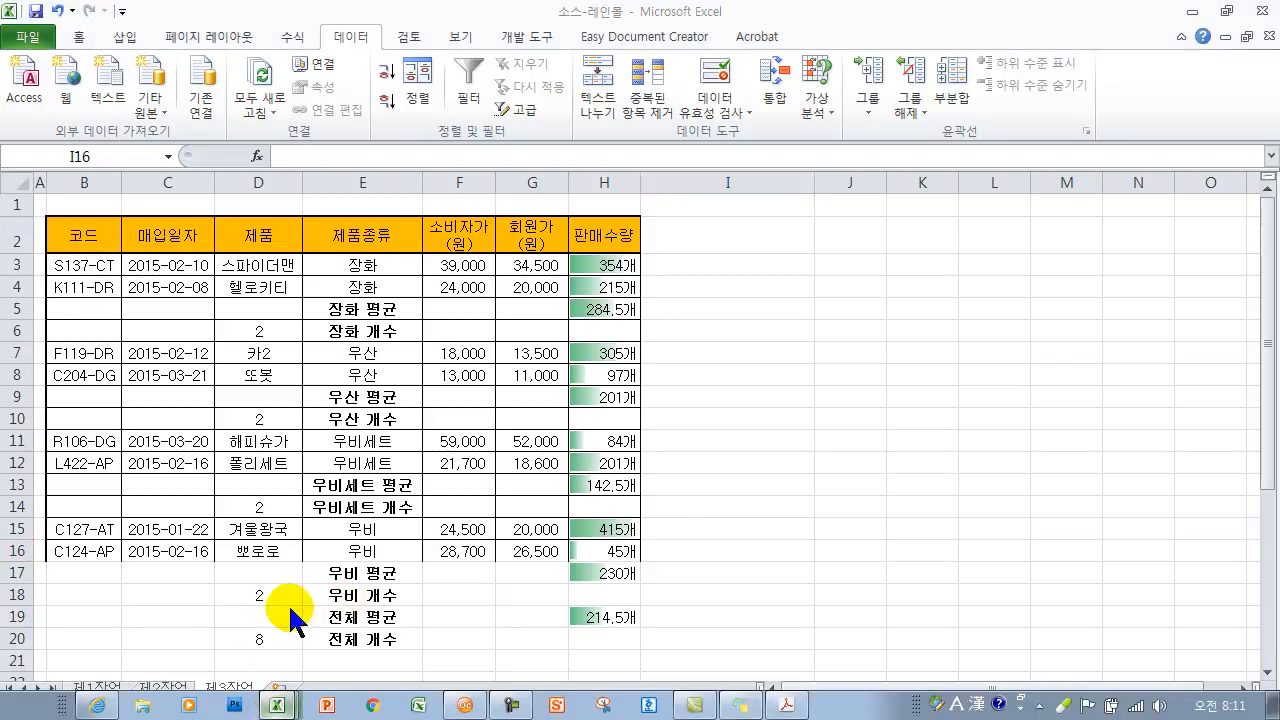
{"action": "left_click", "coordinate": [285, 602]}
{"action": "left_click", "coordinate": [209, 578]}
{"action": "left_click", "coordinate": [95, 688]}
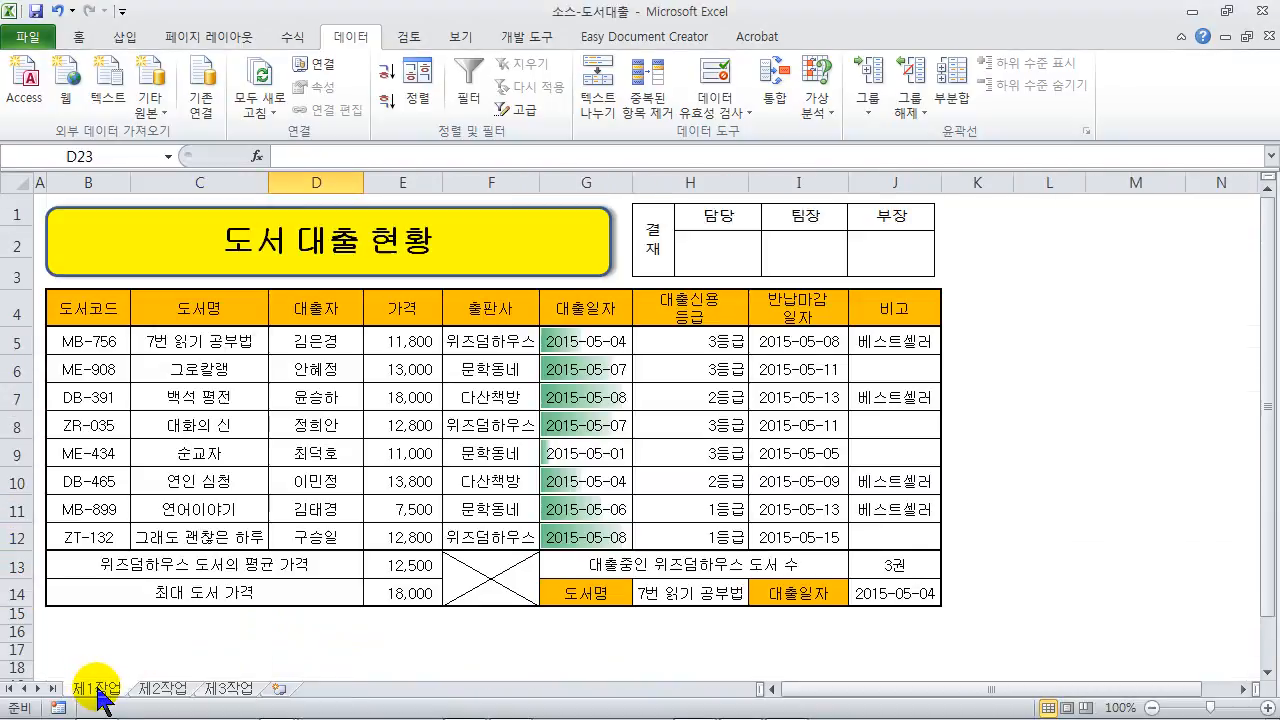
{"action": "left_click", "coordinate": [343, 651]}
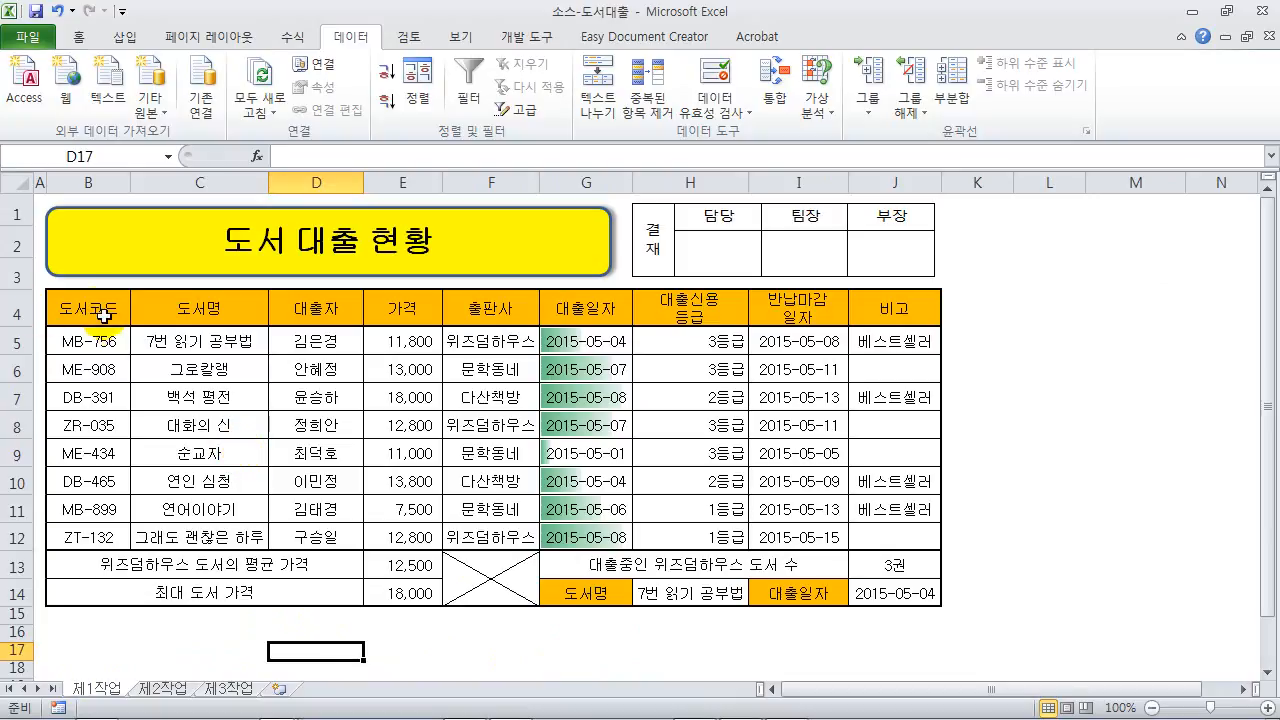
Copy range B4:H12 of the book loan table on 제1작업 and paste it at B2 on the 제3작업 sheet
{"action": "left_click_drag", "start_coordinate": [95, 311], "coordinate": [668, 532]}
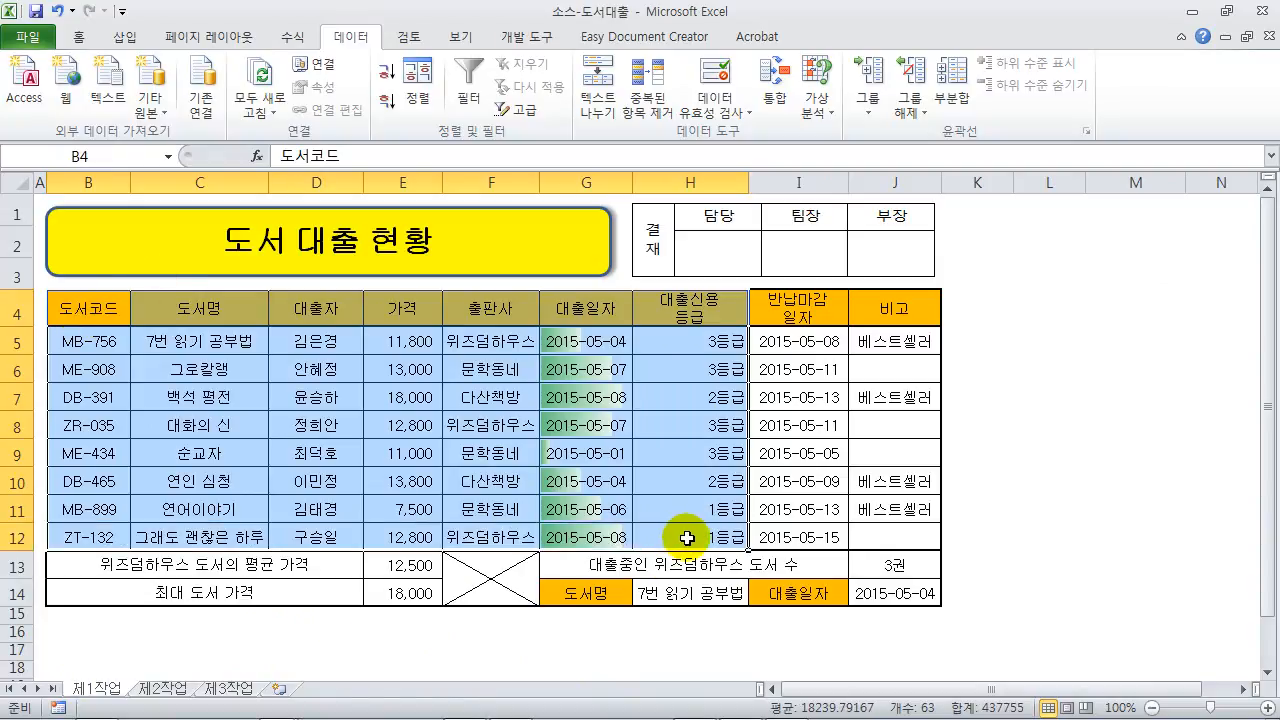
{"action": "key", "text": "ctrl+c"}
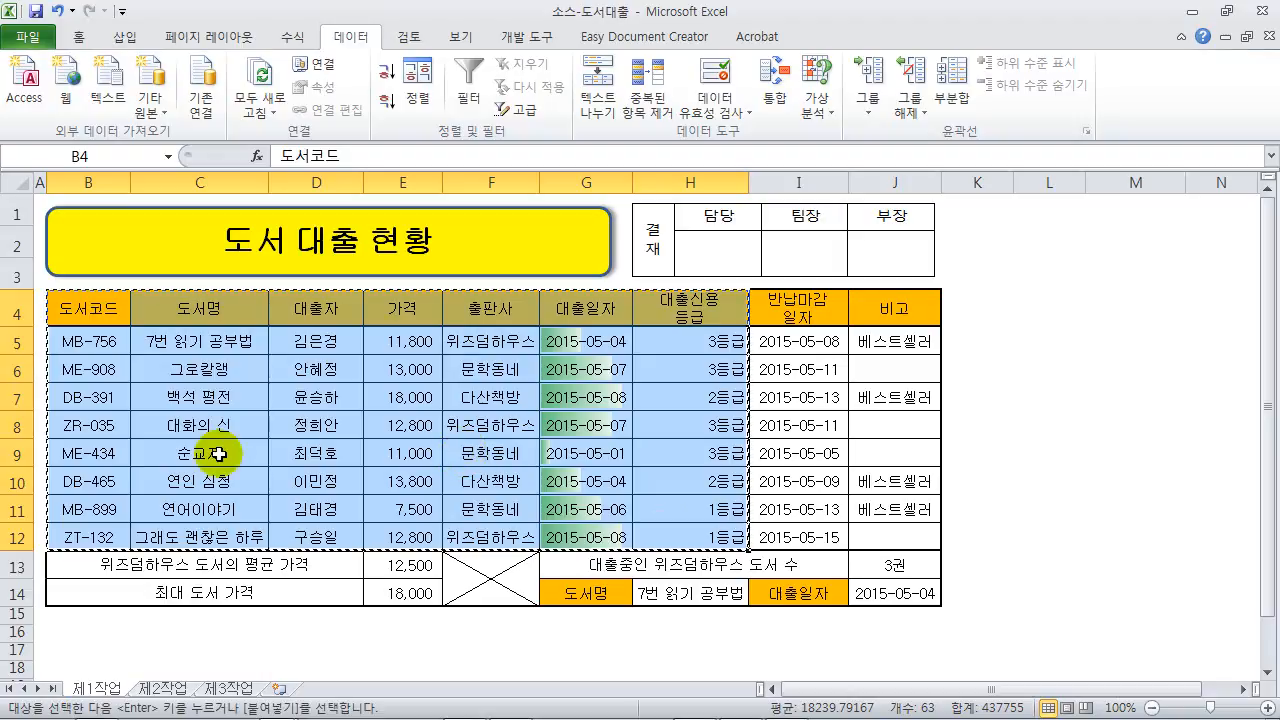
{"action": "left_click", "coordinate": [232, 690]}
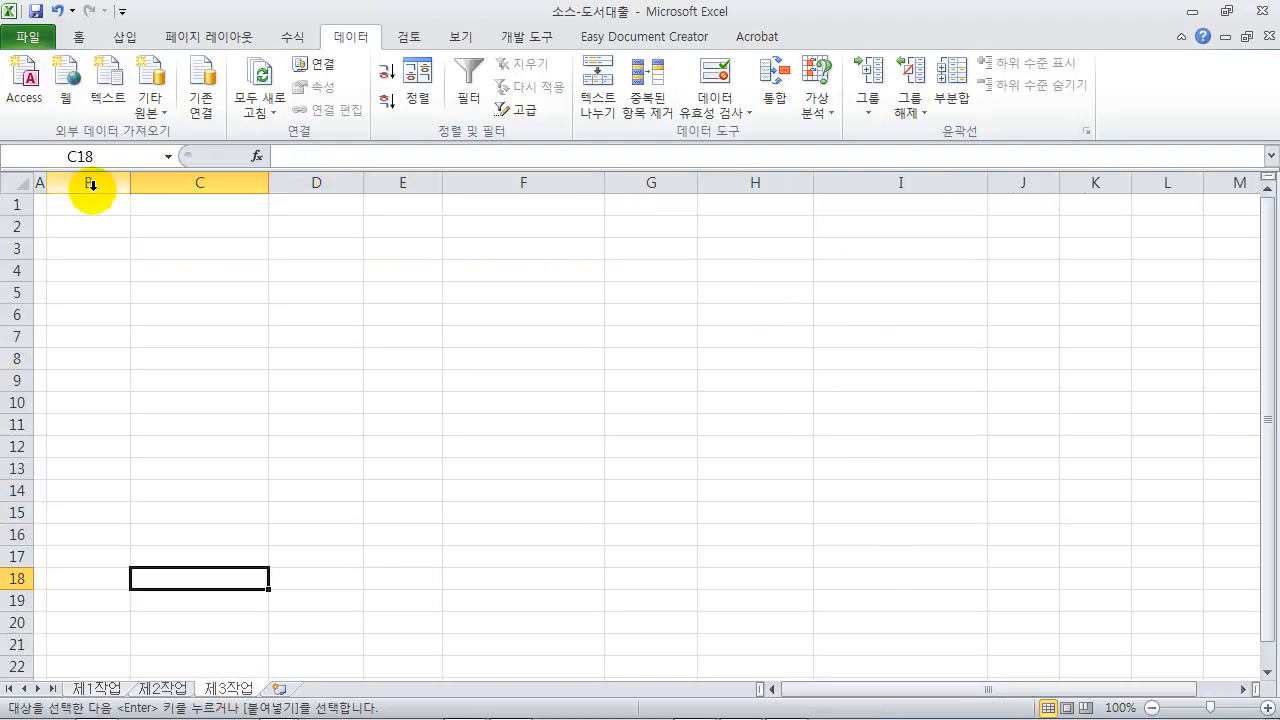
{"action": "left_click", "coordinate": [87, 228]}
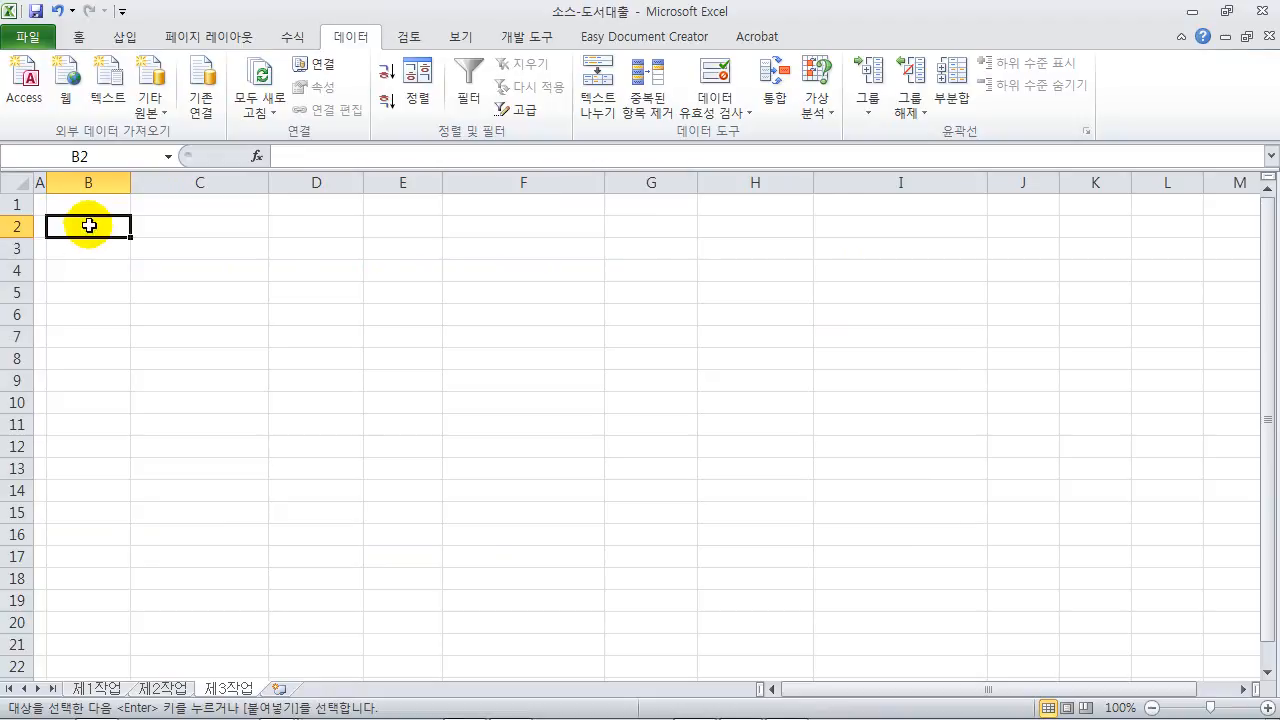
{"action": "key", "text": "ctrl+v"}
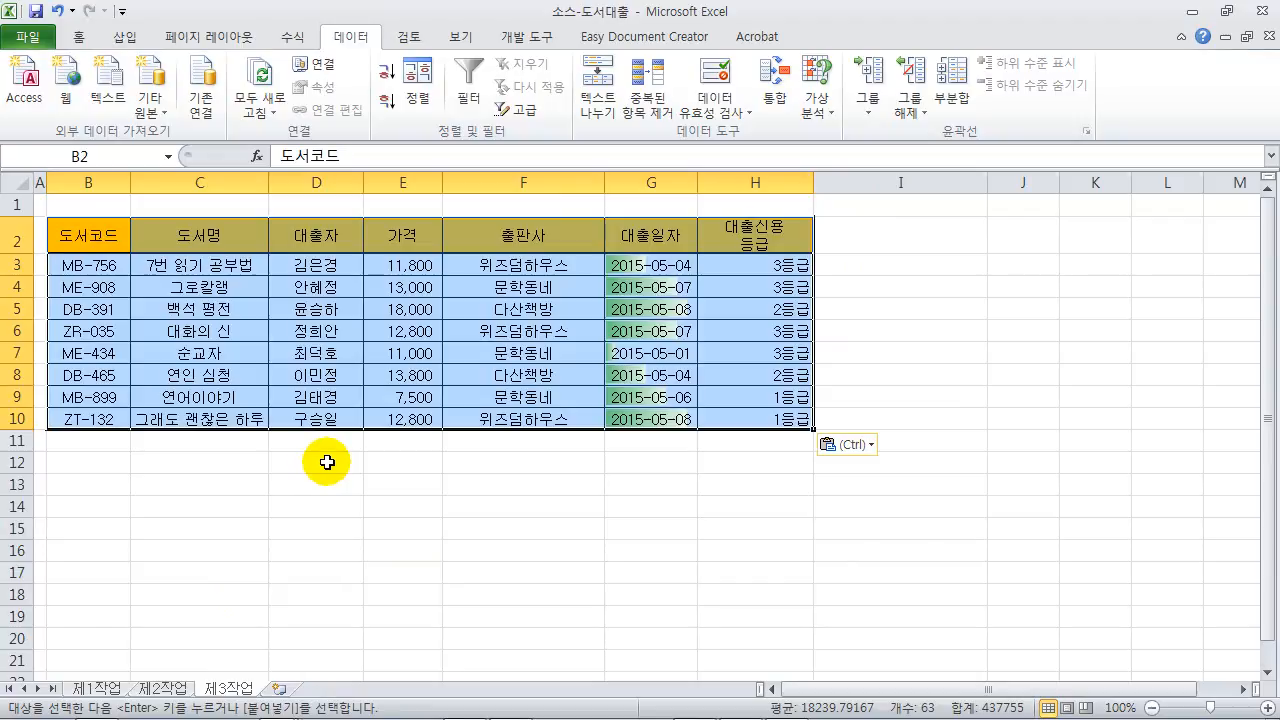
Check the sample output on page 123 of ITQ 엑셀.pdf and sort the pasted table by 출판사 values in descending order (내림차순)
{"action": "key", "text": "alt+Tab"}
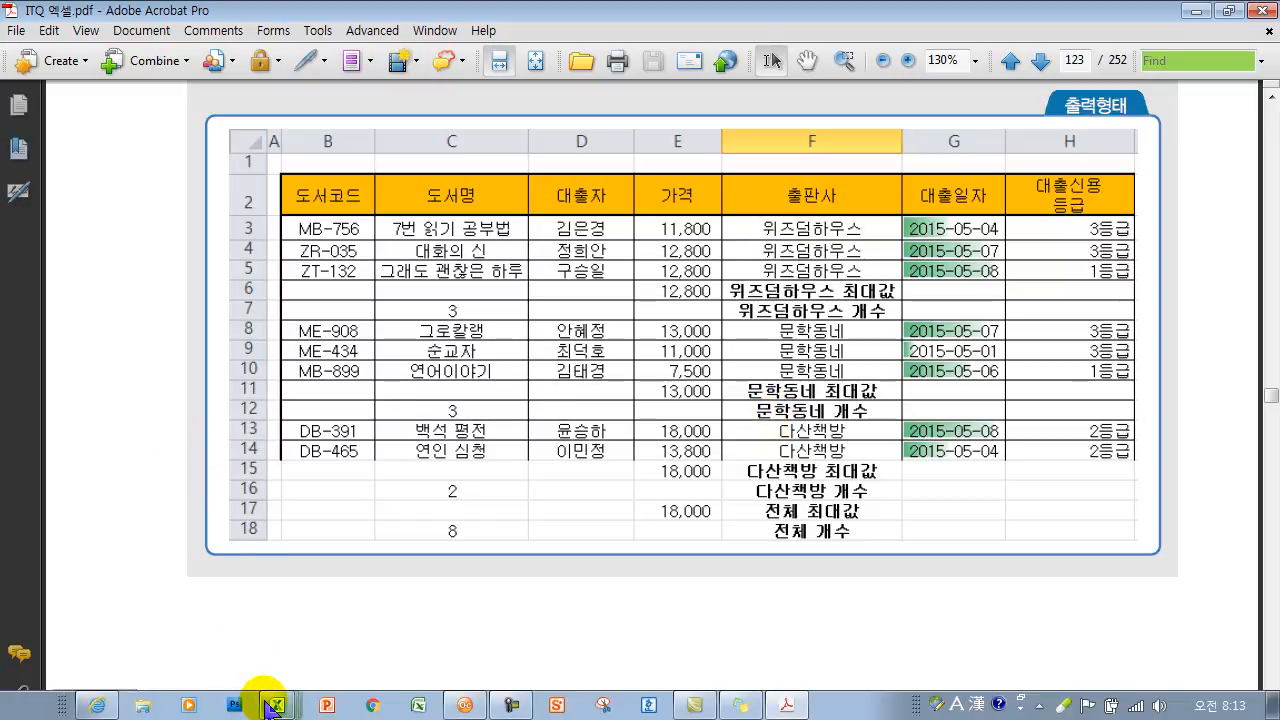
{"action": "left_click", "coordinate": [276, 704]}
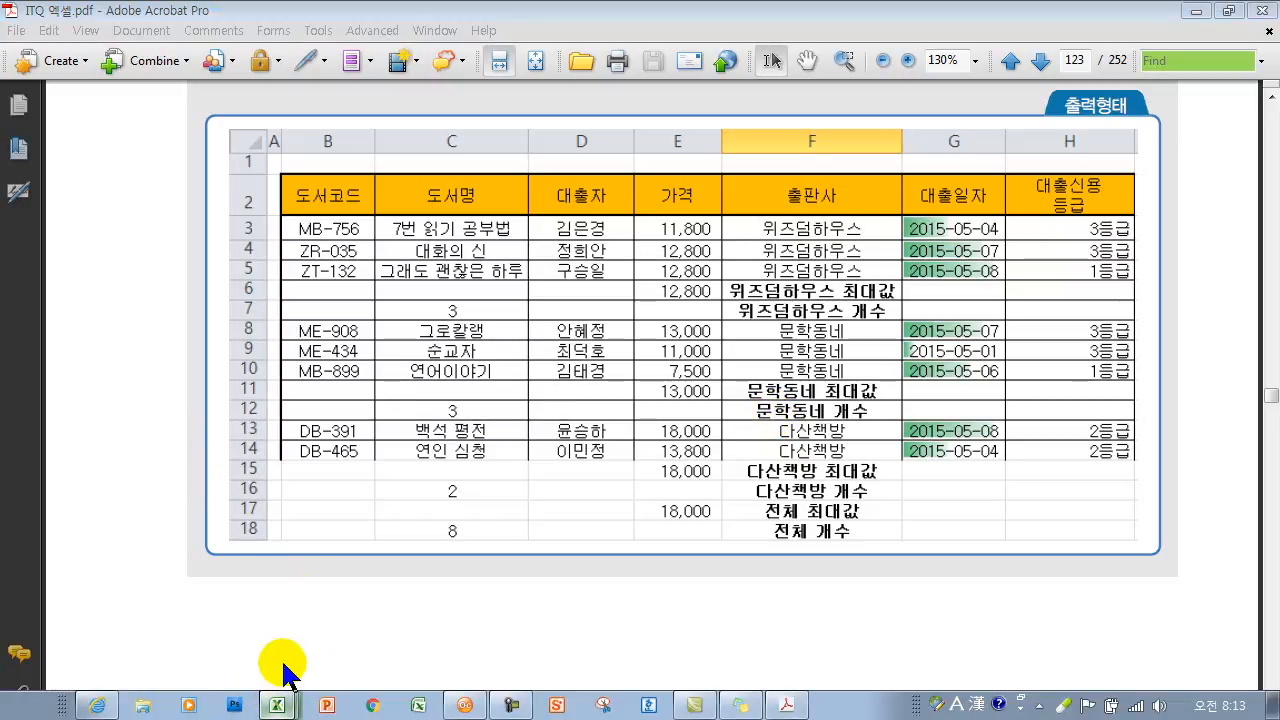
{"action": "left_click", "coordinate": [275, 592]}
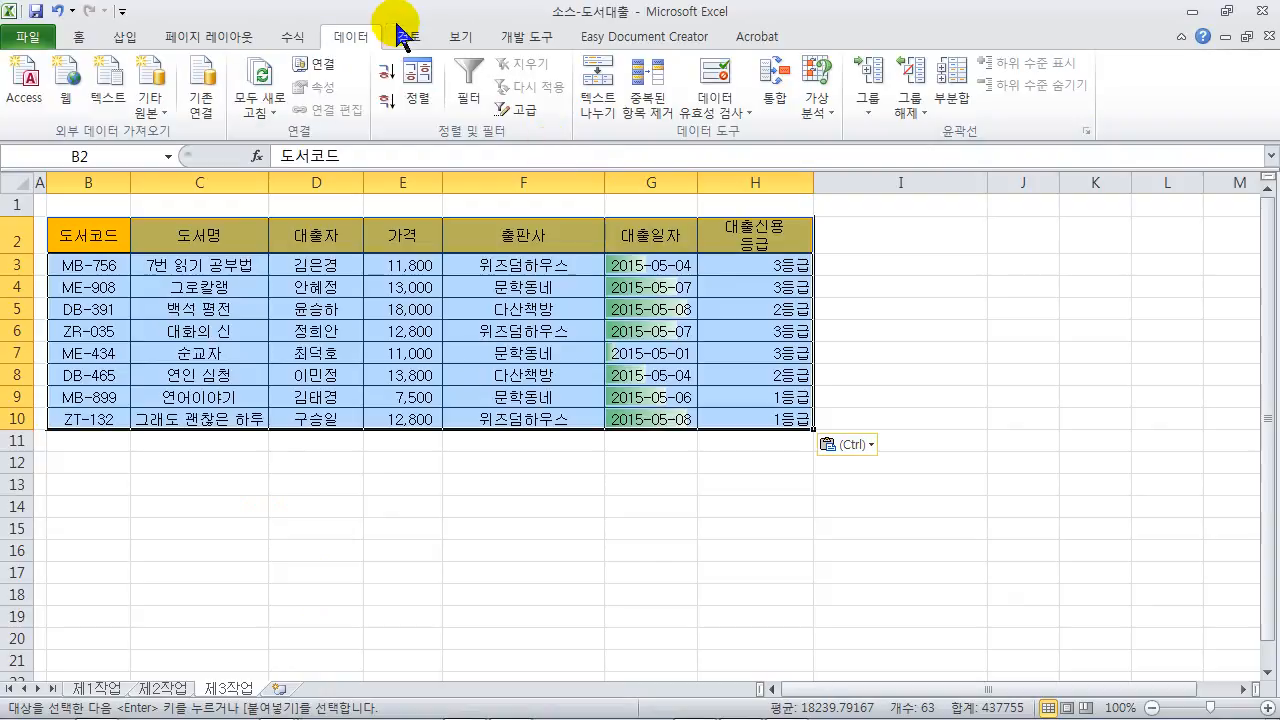
{"action": "left_click", "coordinate": [418, 85]}
{"action": "left_click", "coordinate": [736, 238]}
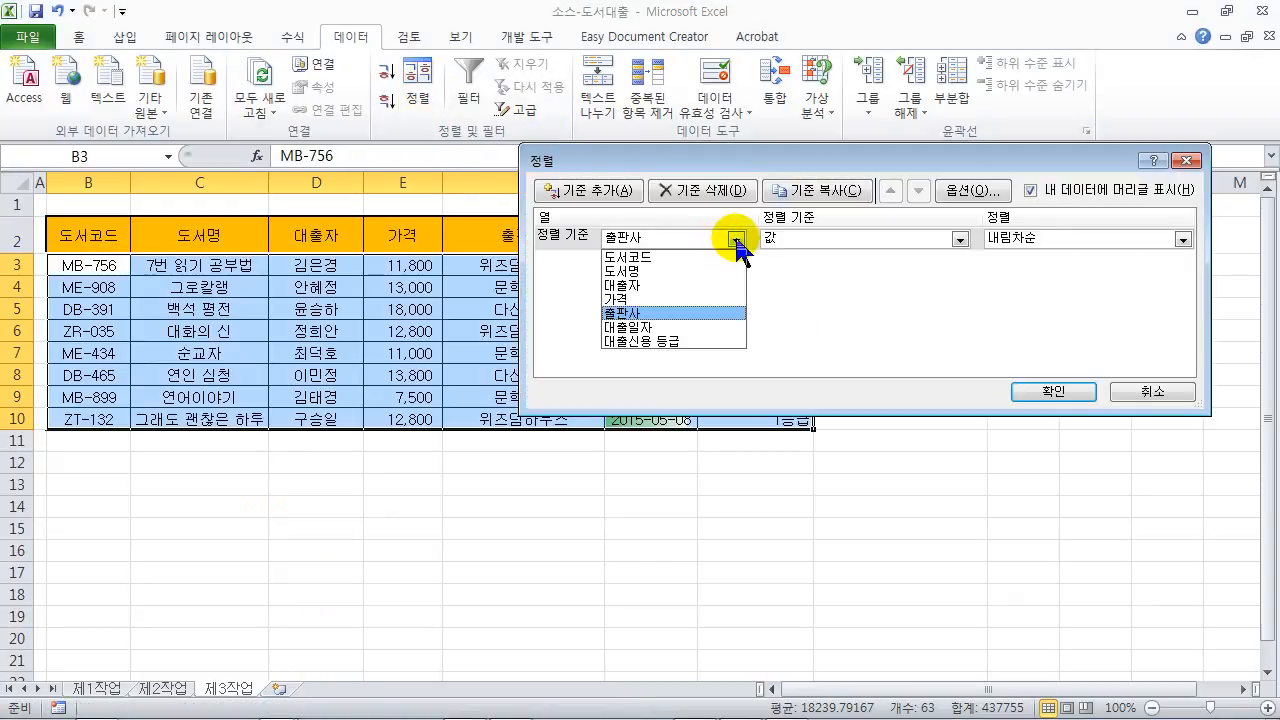
{"action": "left_click", "coordinate": [648, 314]}
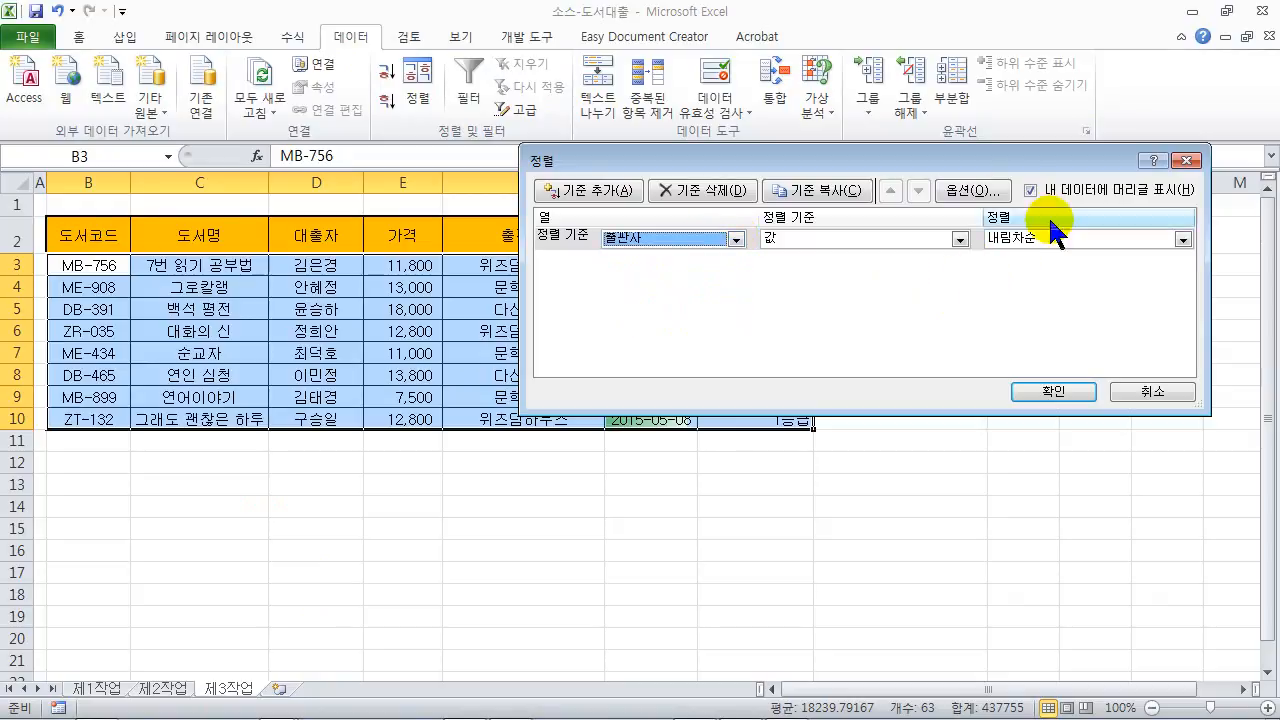
{"action": "left_click", "coordinate": [1030, 393]}
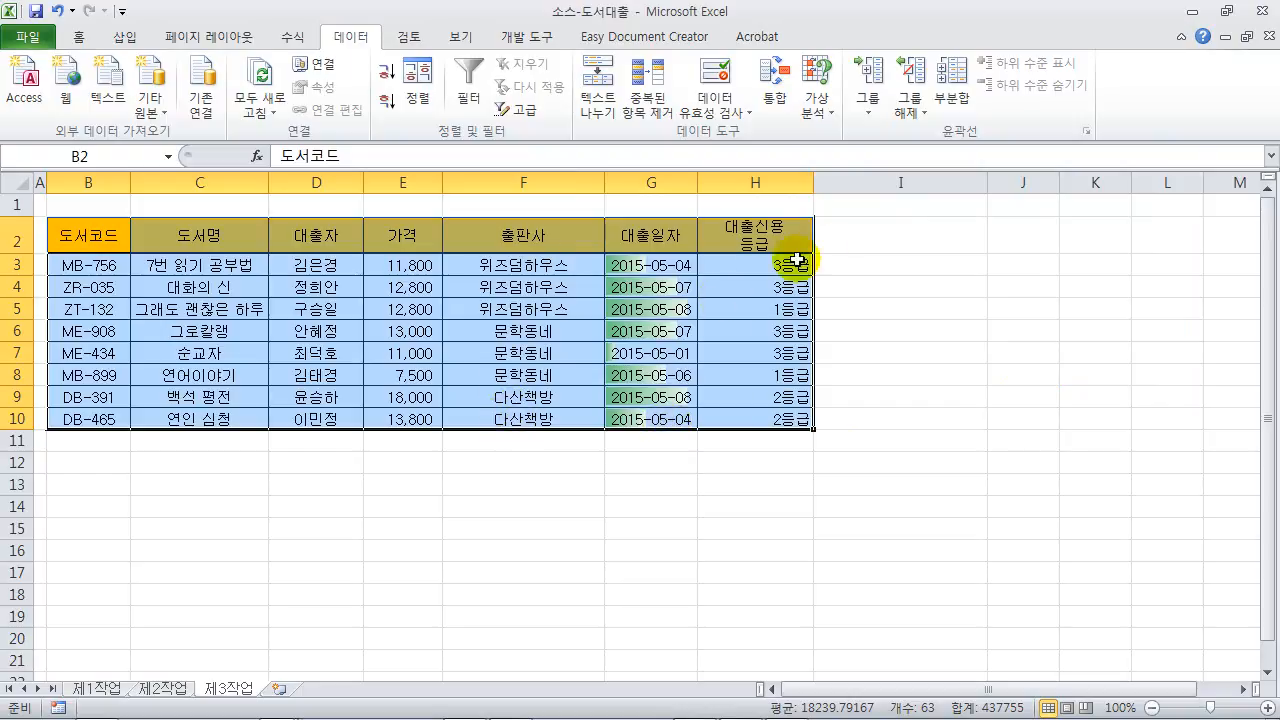
Add subtotals grouped by 출판사 using the 개수 function on 도서명 only, leaving 대출신용등급 out of the calculated items
{"action": "left_click", "coordinate": [951, 85]}
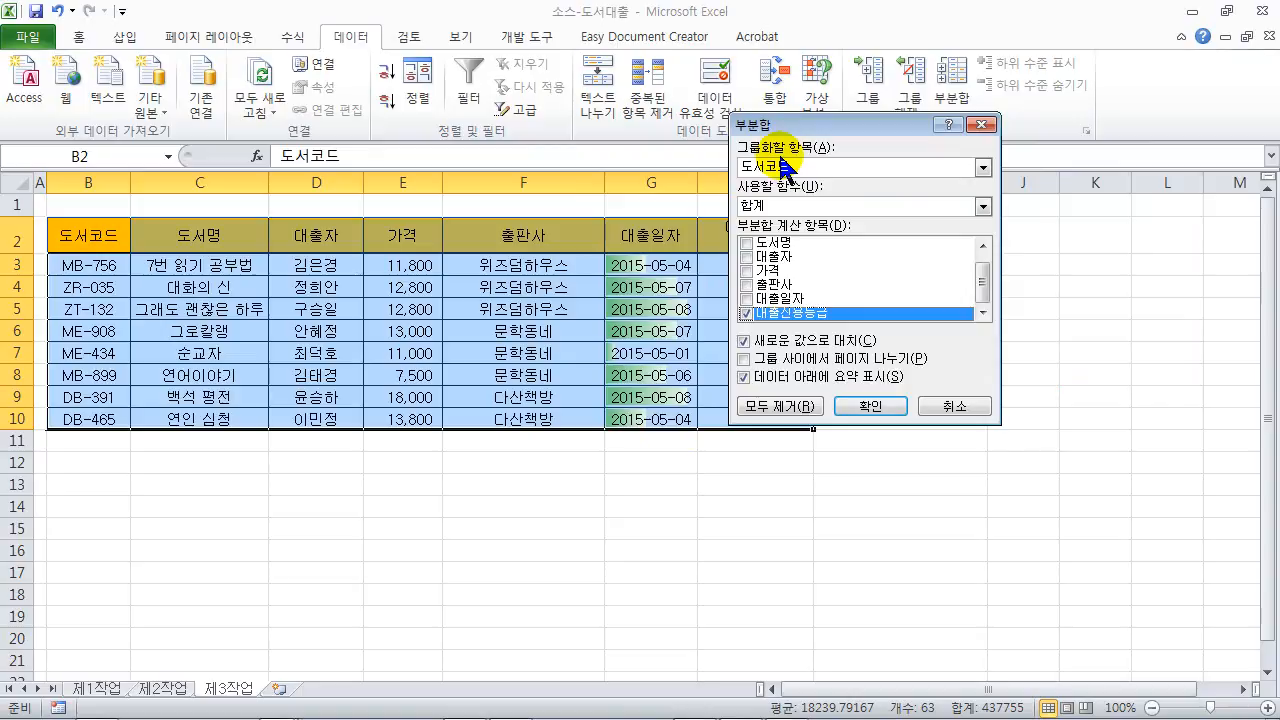
{"action": "left_click", "coordinate": [826, 168]}
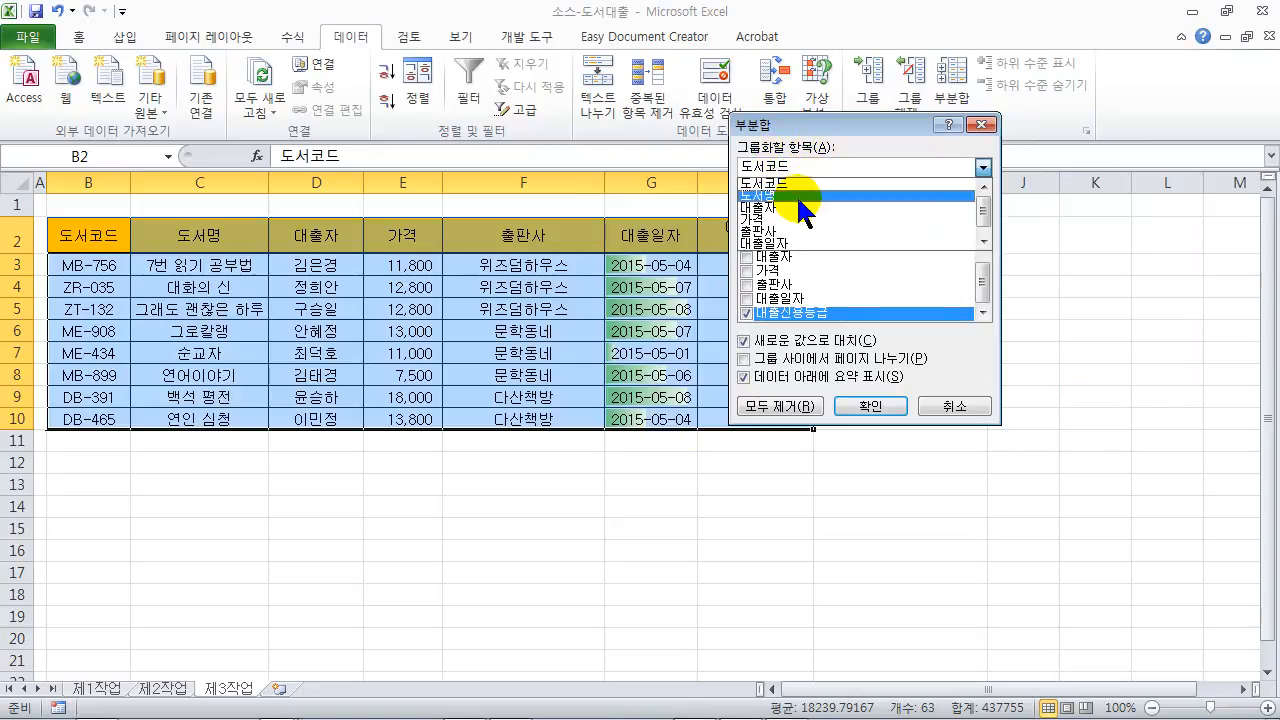
{"action": "left_click", "coordinate": [794, 243]}
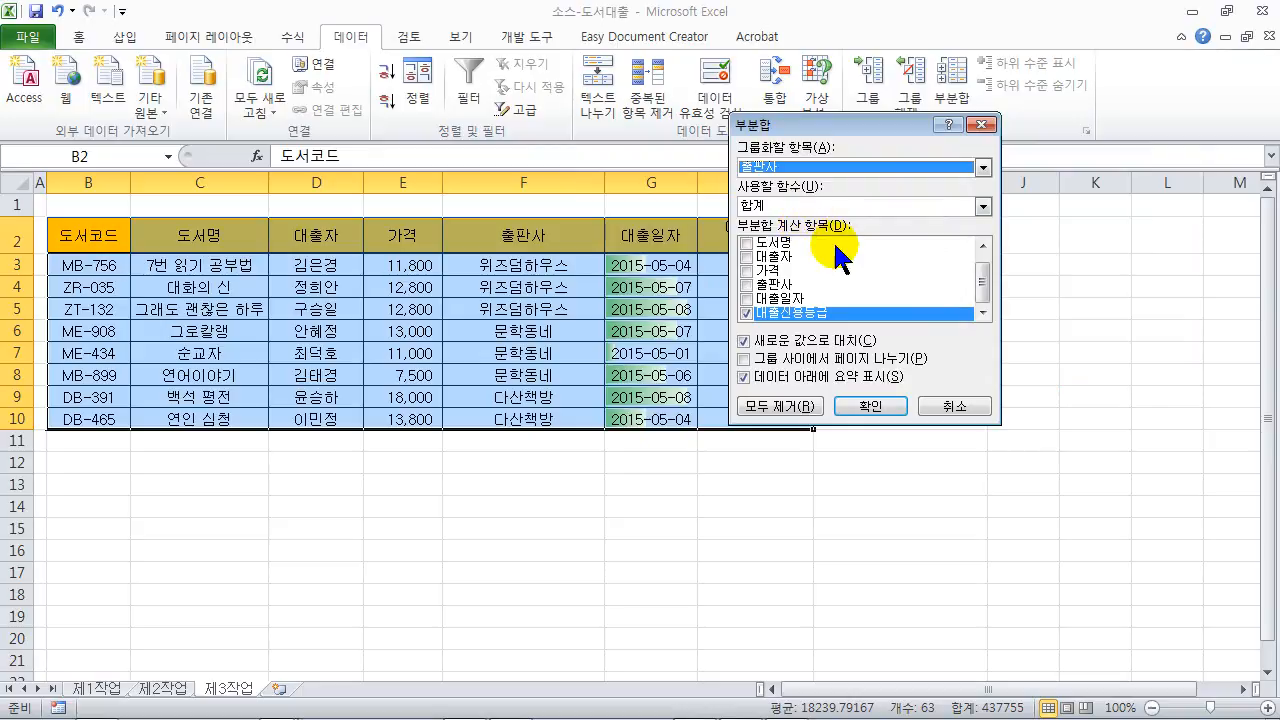
{"action": "left_click", "coordinate": [745, 314]}
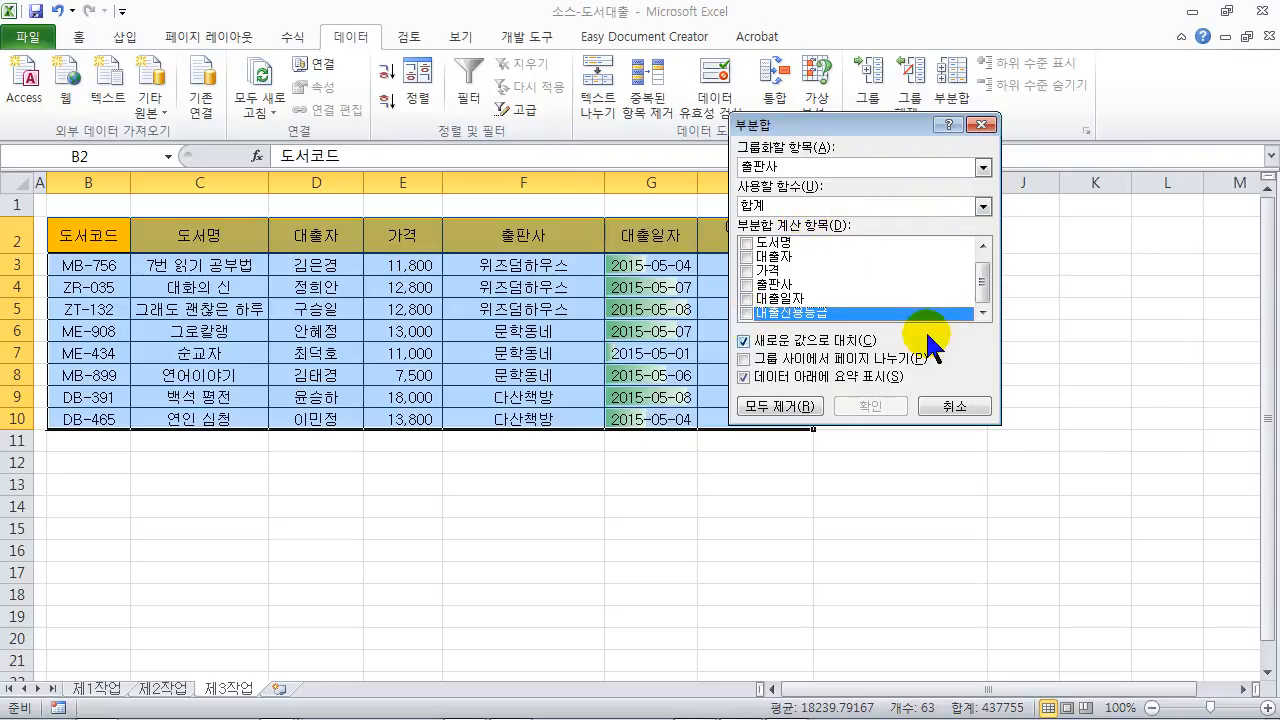
{"action": "left_click", "coordinate": [746, 243]}
{"action": "left_click", "coordinate": [790, 206]}
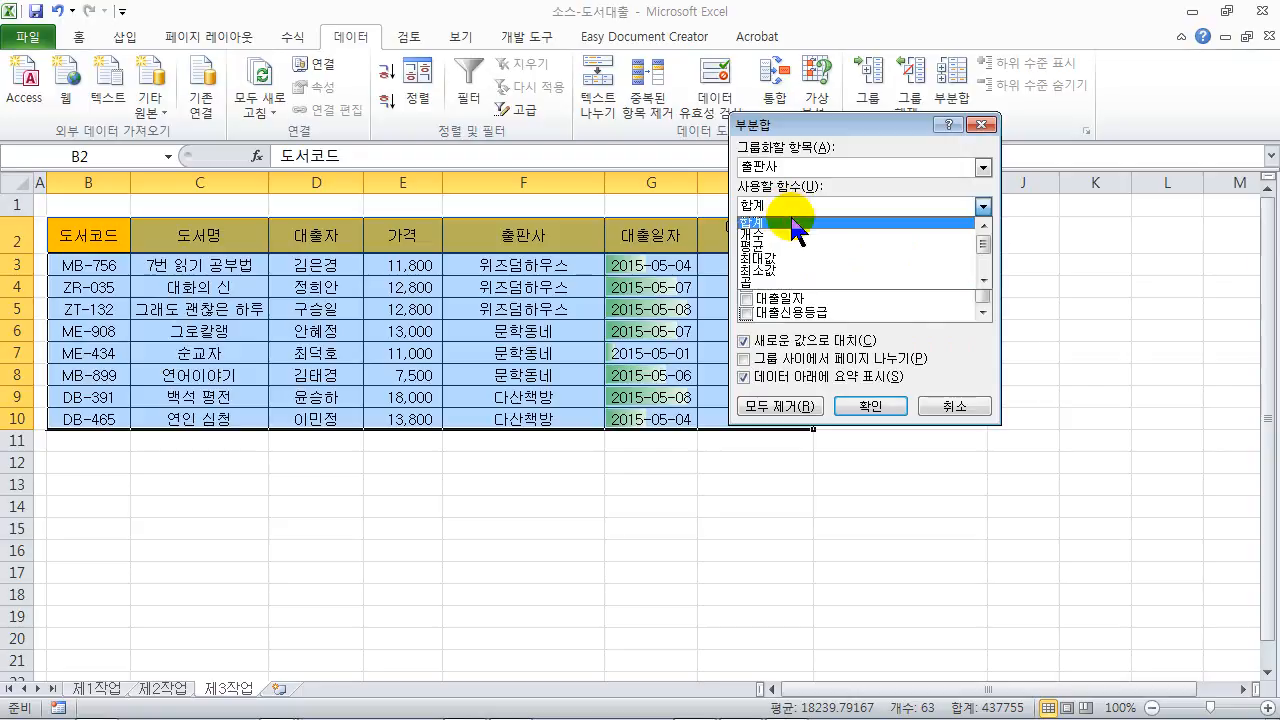
{"action": "left_click", "coordinate": [784, 234]}
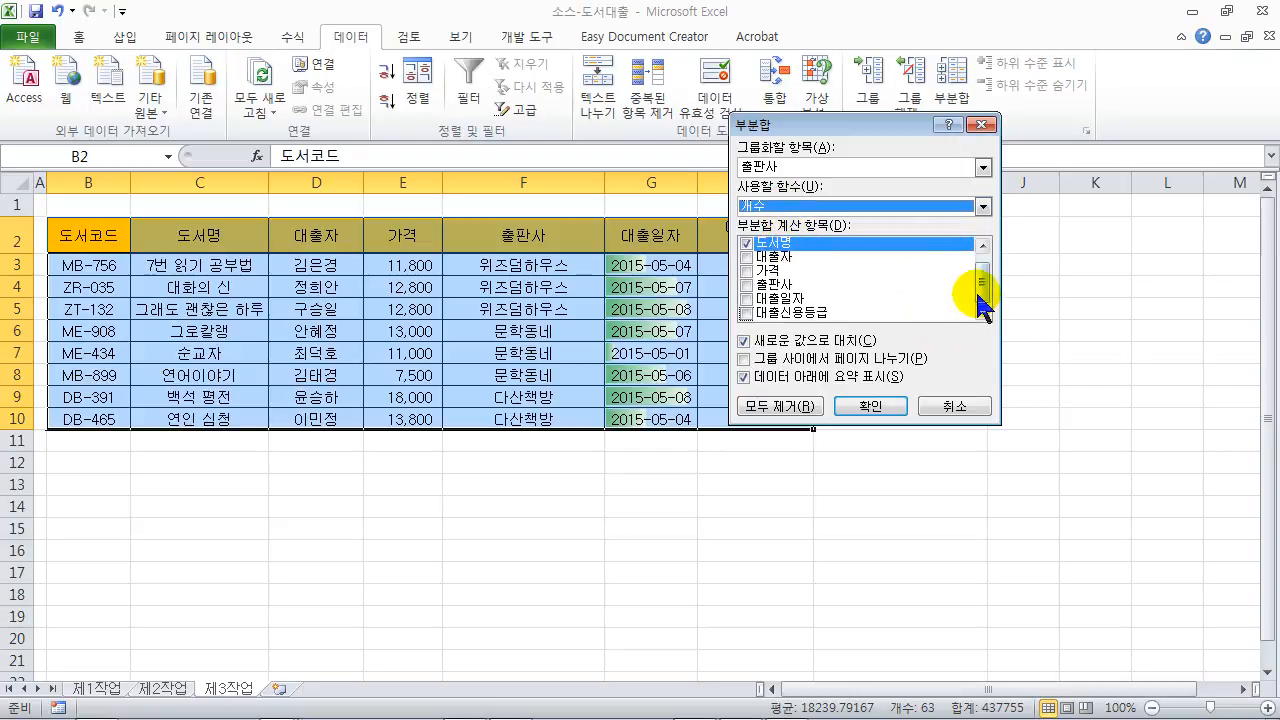
{"action": "mouse_move", "coordinate": [982, 283]}
{"action": "left_mouse_down"}
{"action": "mouse_move", "coordinate": [982, 267]}
{"action": "mouse_move", "coordinate": [984, 301]}
{"action": "mouse_move", "coordinate": [982, 258]}
{"action": "mouse_move", "coordinate": [986, 305]}
{"action": "left_mouse_up"}
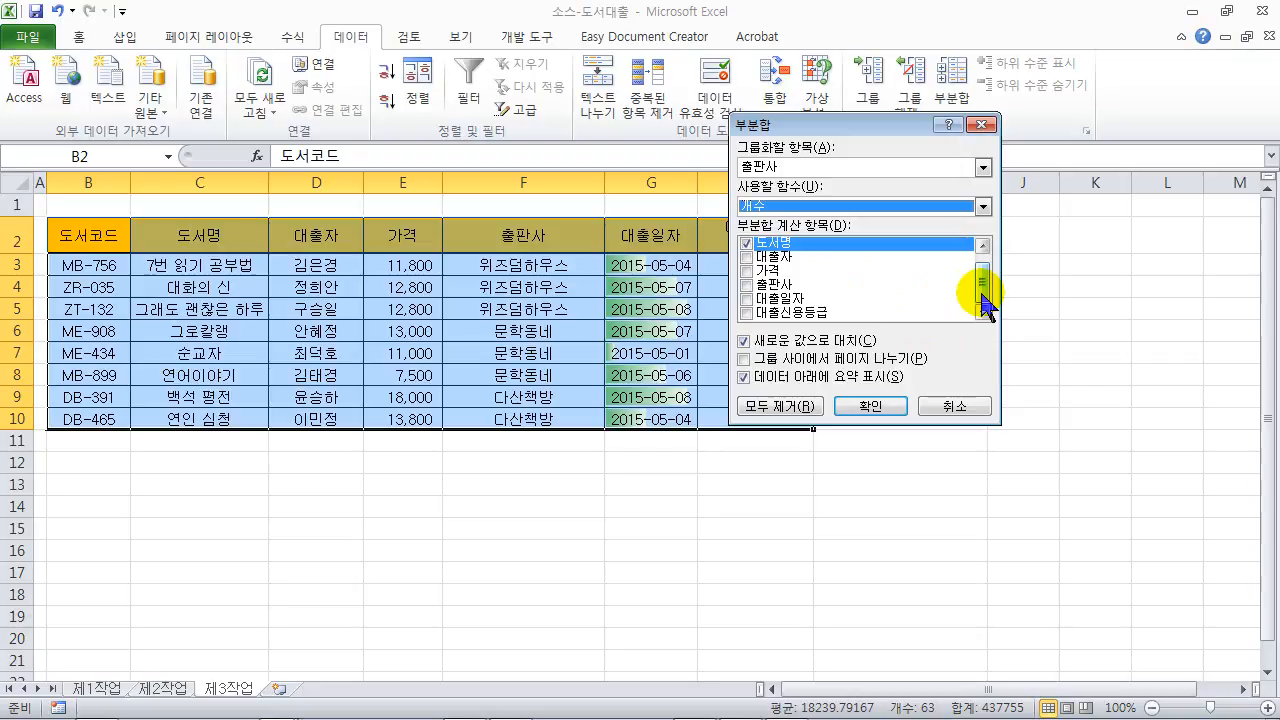
{"action": "left_click", "coordinate": [871, 406]}
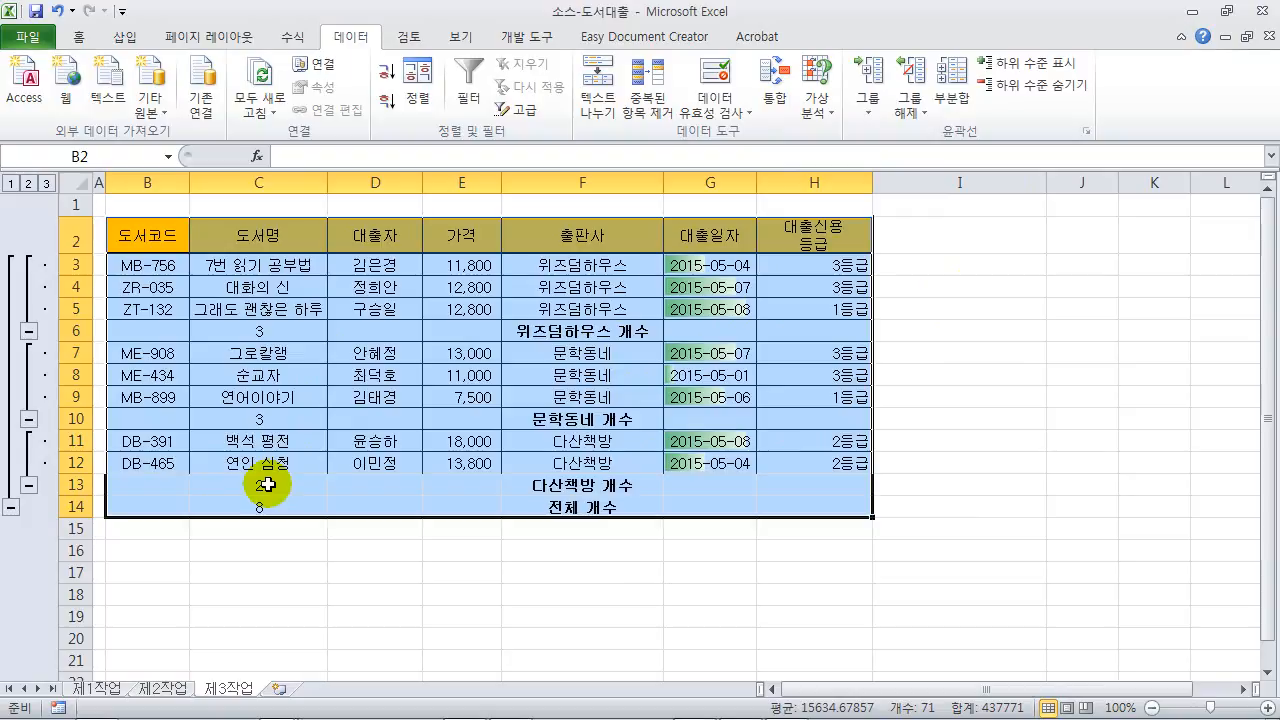
Add a second subtotal by 출판사 using 최대값 on 가격 instead of 도서명, with 새로운 값으로 대치 turned off
{"action": "left_click", "coordinate": [956, 104]}
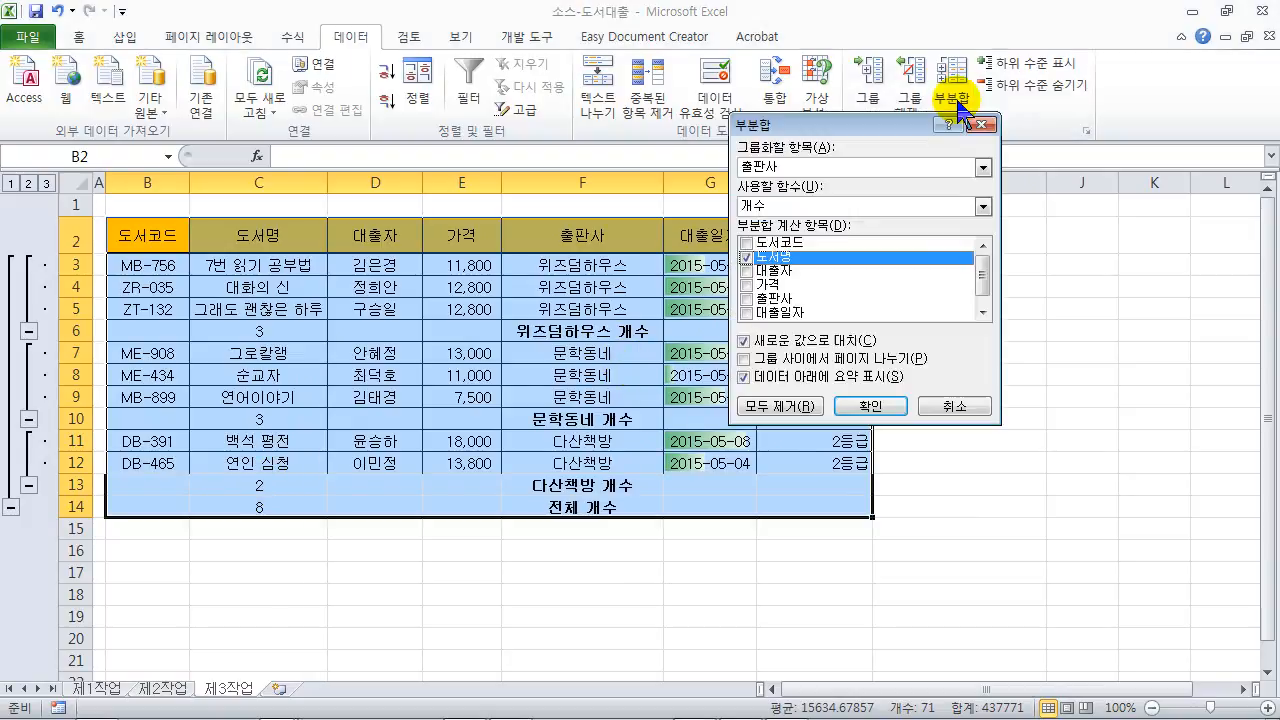
{"action": "left_click", "coordinate": [790, 206]}
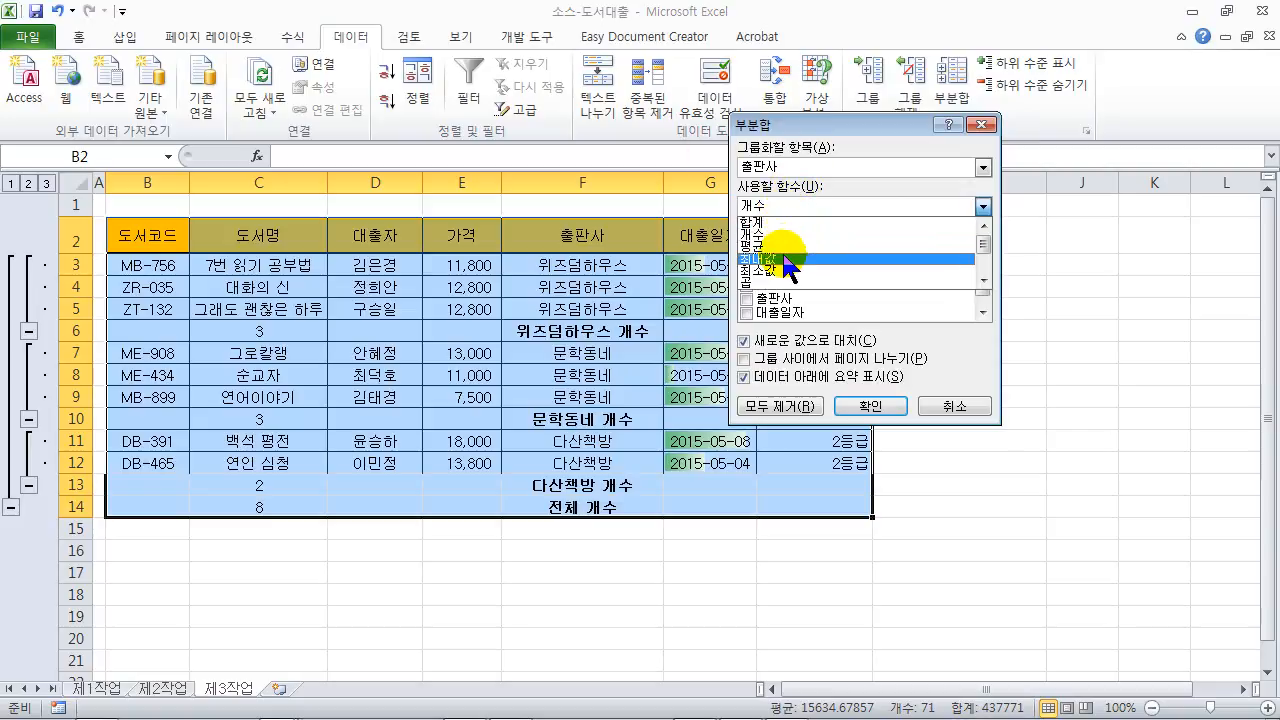
{"action": "left_click", "coordinate": [785, 257]}
{"action": "left_click", "coordinate": [748, 258]}
{"action": "left_click", "coordinate": [747, 285]}
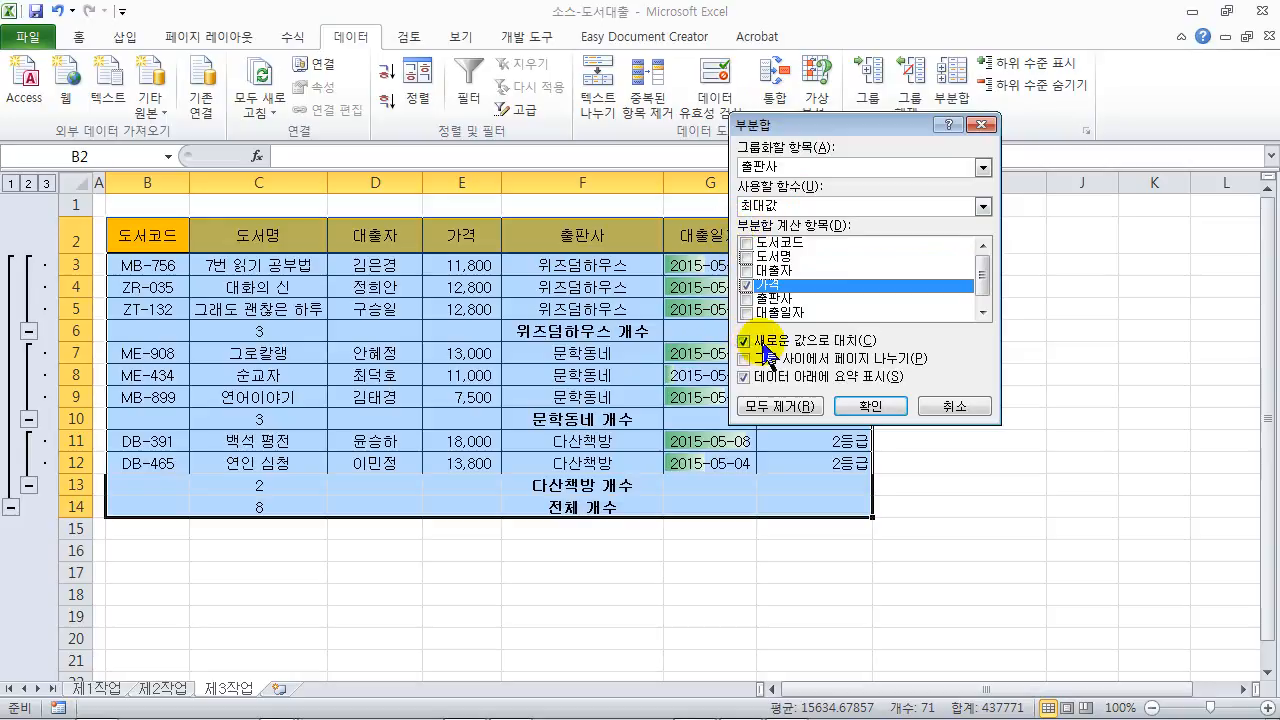
{"action": "left_click", "coordinate": [770, 342]}
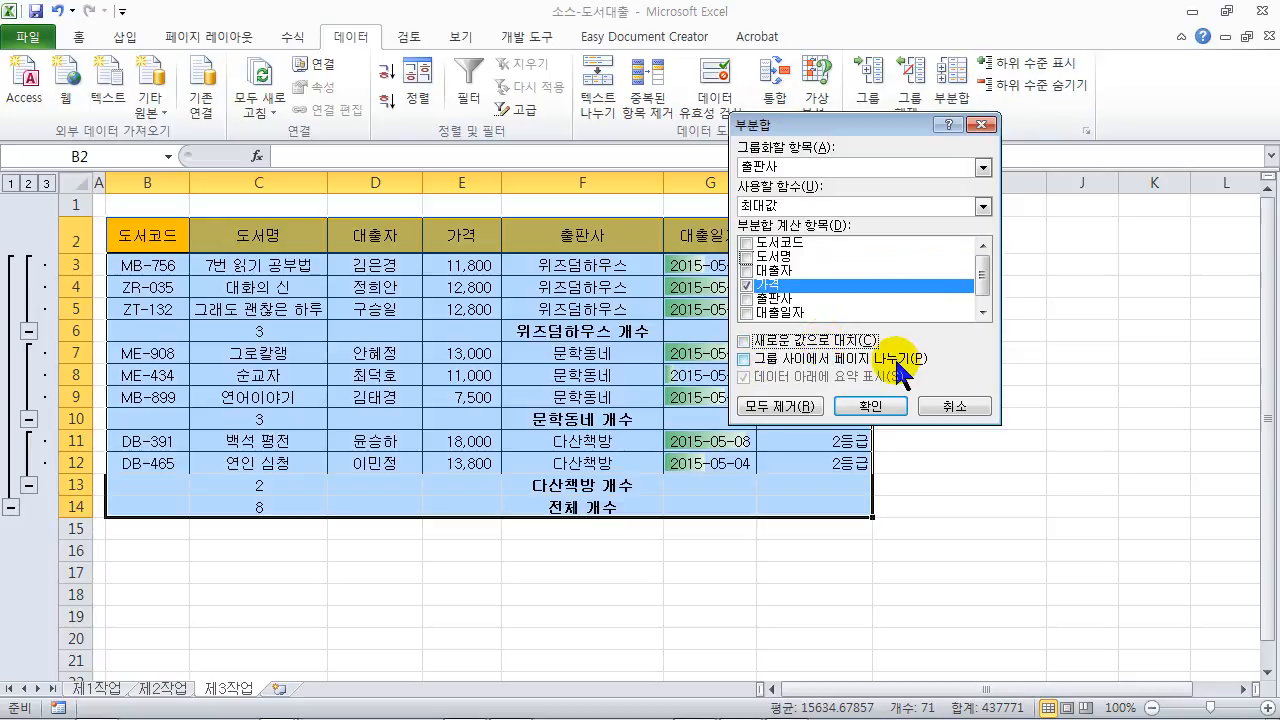
{"action": "left_click", "coordinate": [870, 405]}
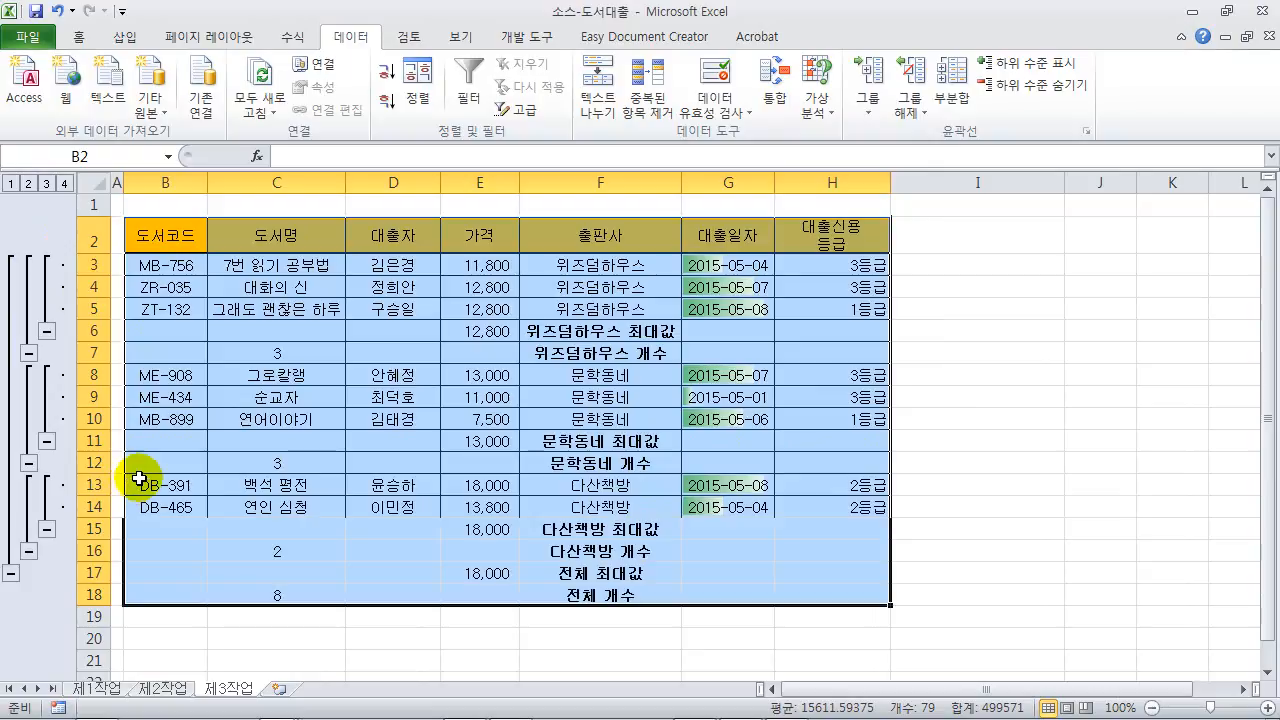
Clear the outline (윤곽 지우기) from the subtotaled book loan table and autofit the widths of columns B through H
{"action": "left_click", "coordinate": [913, 108]}
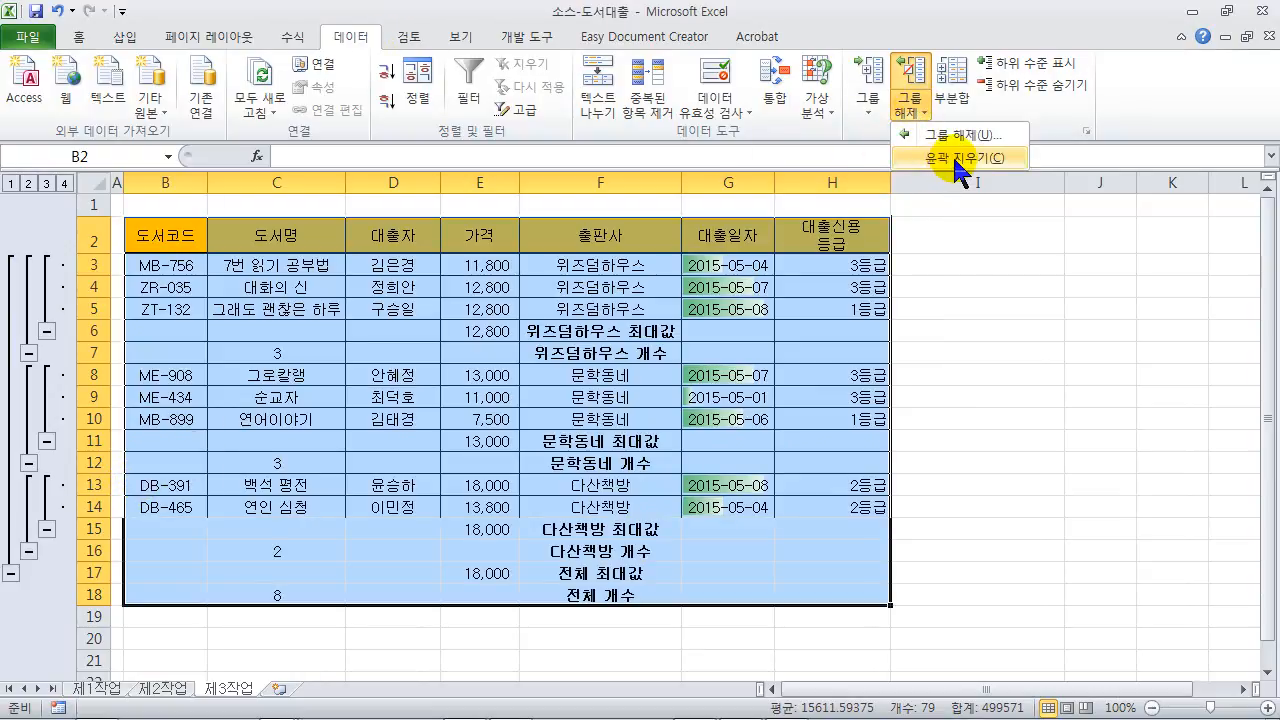
{"action": "left_click", "coordinate": [955, 158]}
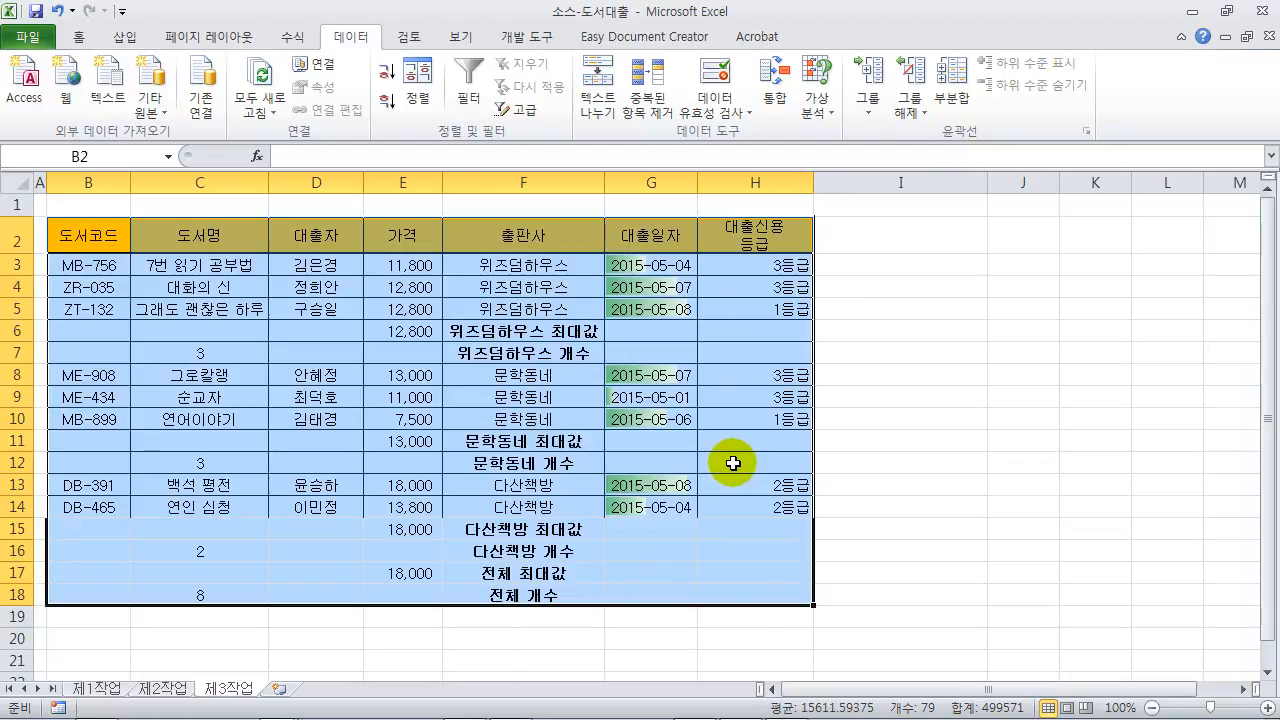
{"action": "left_click", "coordinate": [935, 456]}
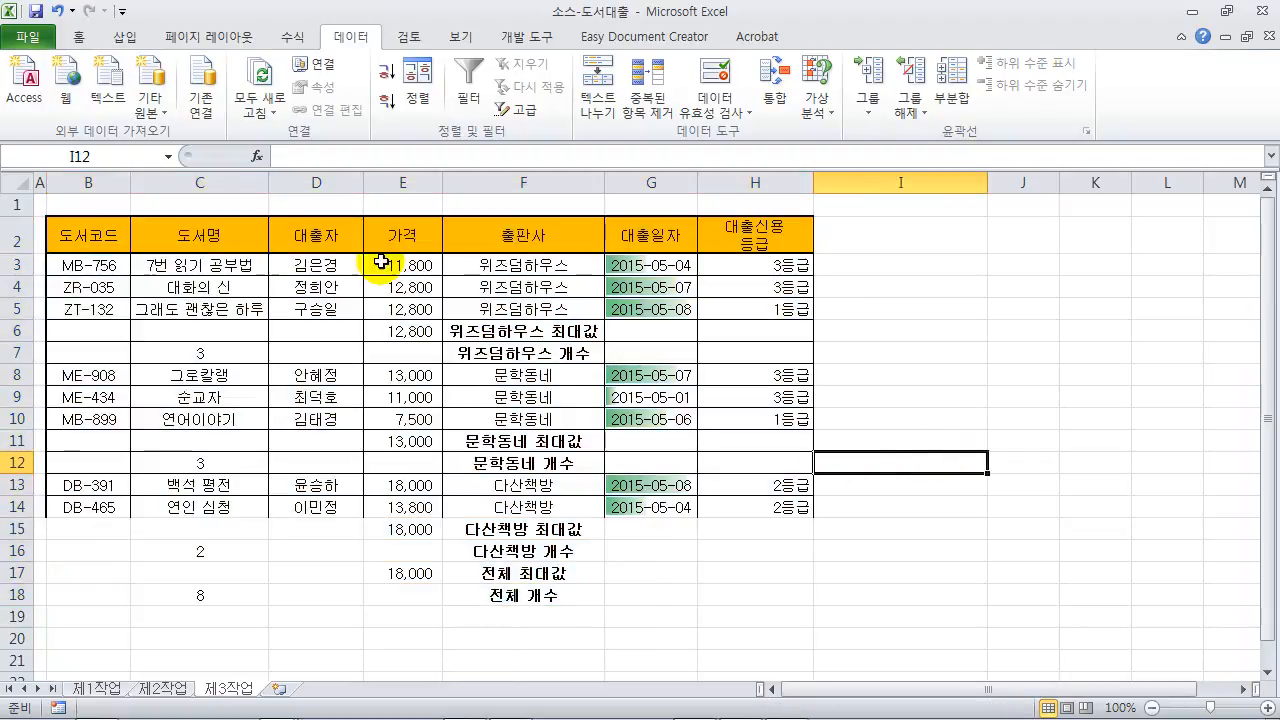
{"action": "left_click_drag", "start_coordinate": [88, 183], "coordinate": [712, 185]}
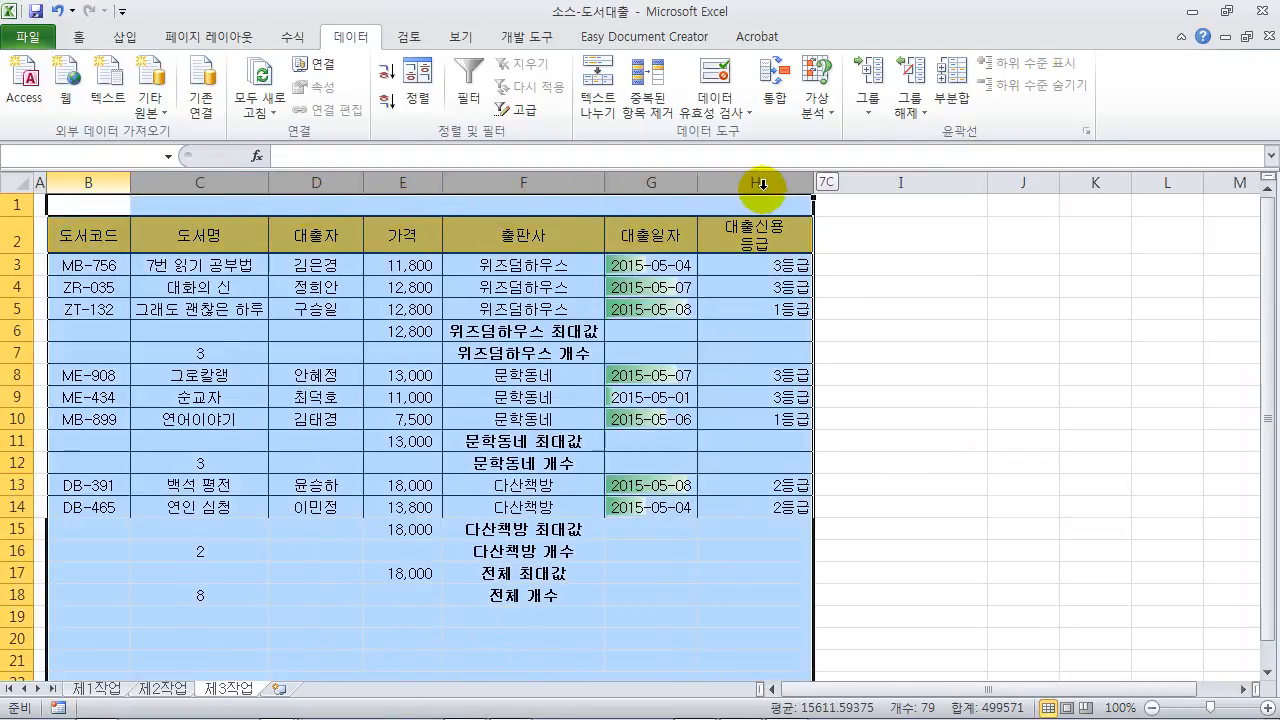
{"action": "double_click", "coordinate": [694, 189]}
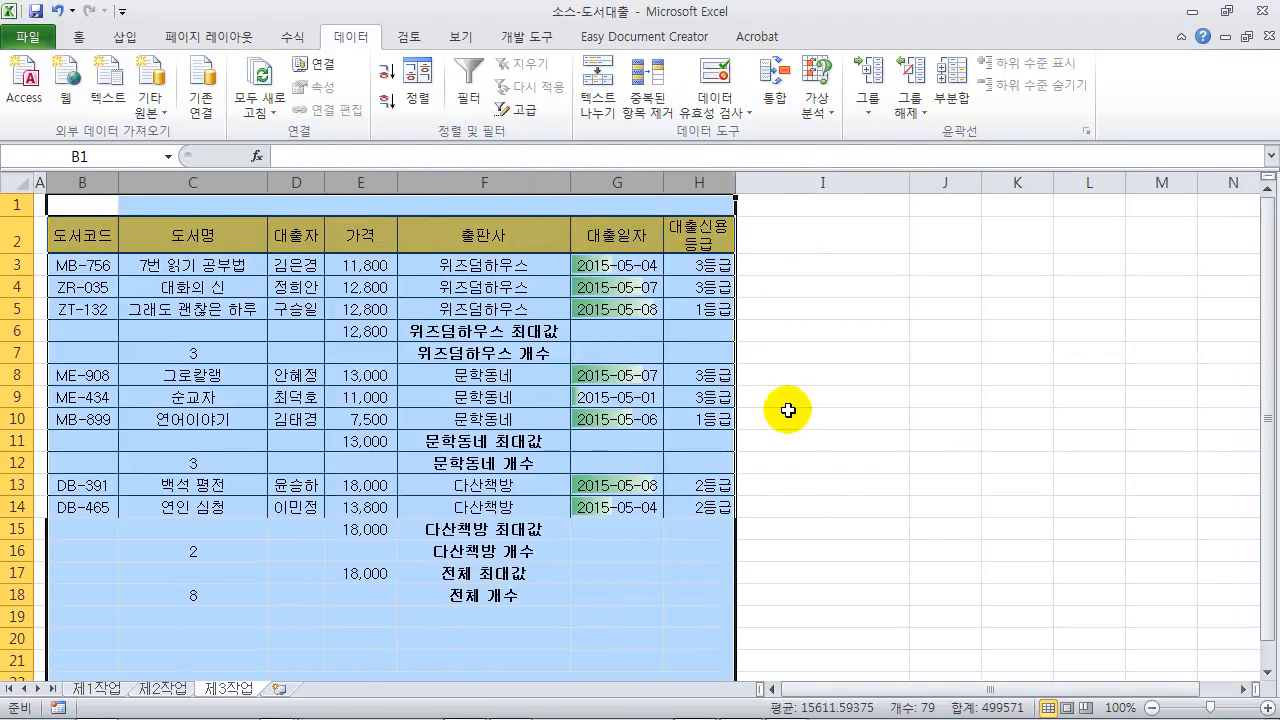
{"action": "left_click", "coordinate": [819, 483]}
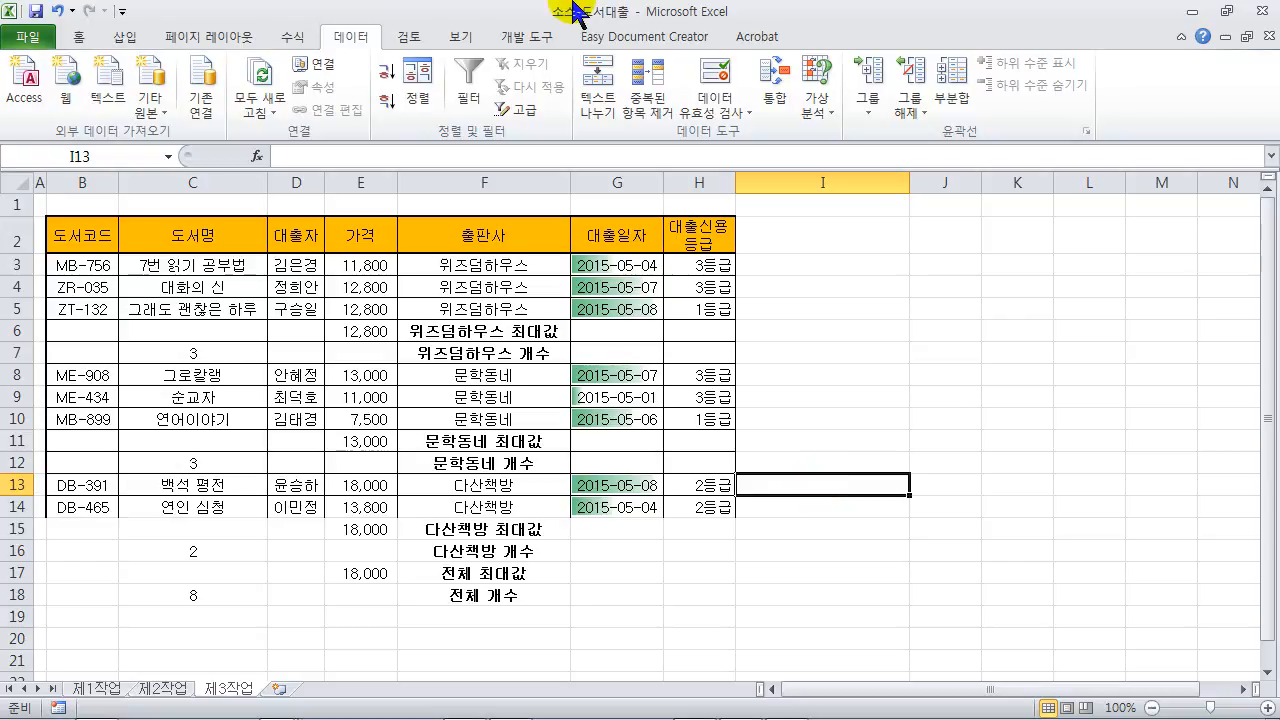
Switch to the 소스-일반 workbook and show the medicine price table on its 제1작업 sheet
{"action": "mouse_move", "coordinate": [325, 708]}
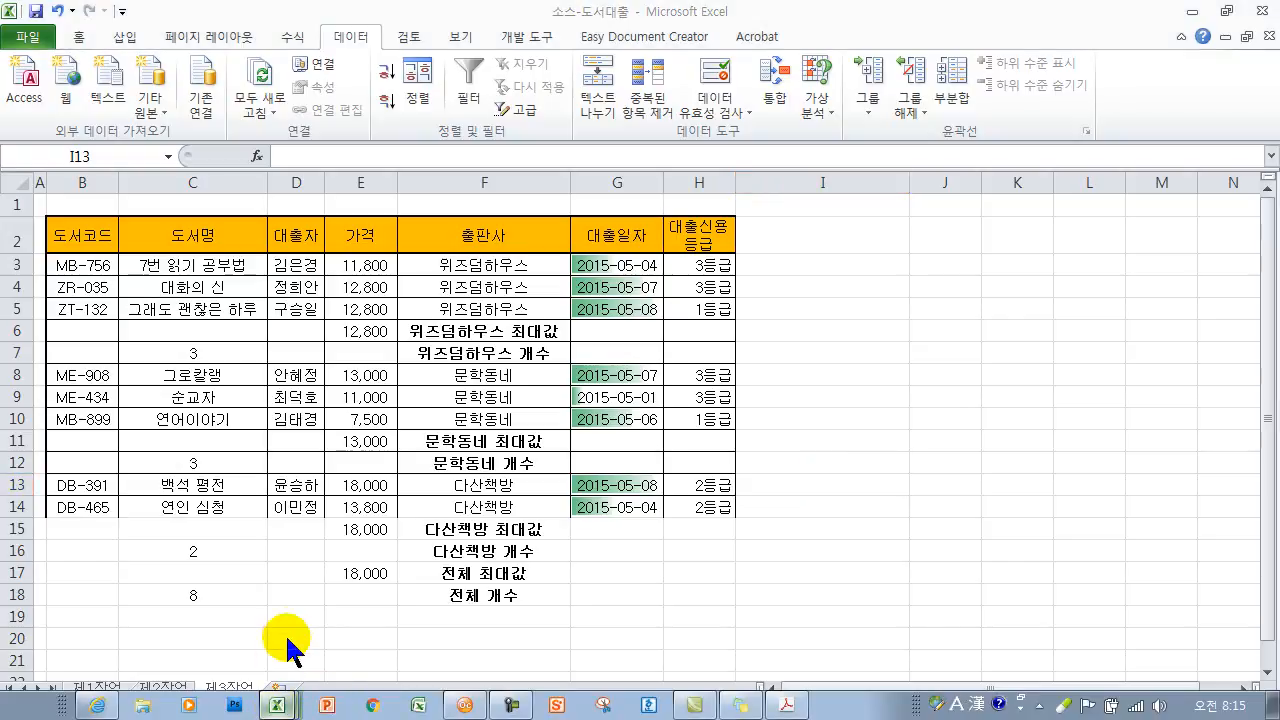
{"action": "left_click", "coordinate": [286, 631]}
{"action": "left_click", "coordinate": [97, 688]}
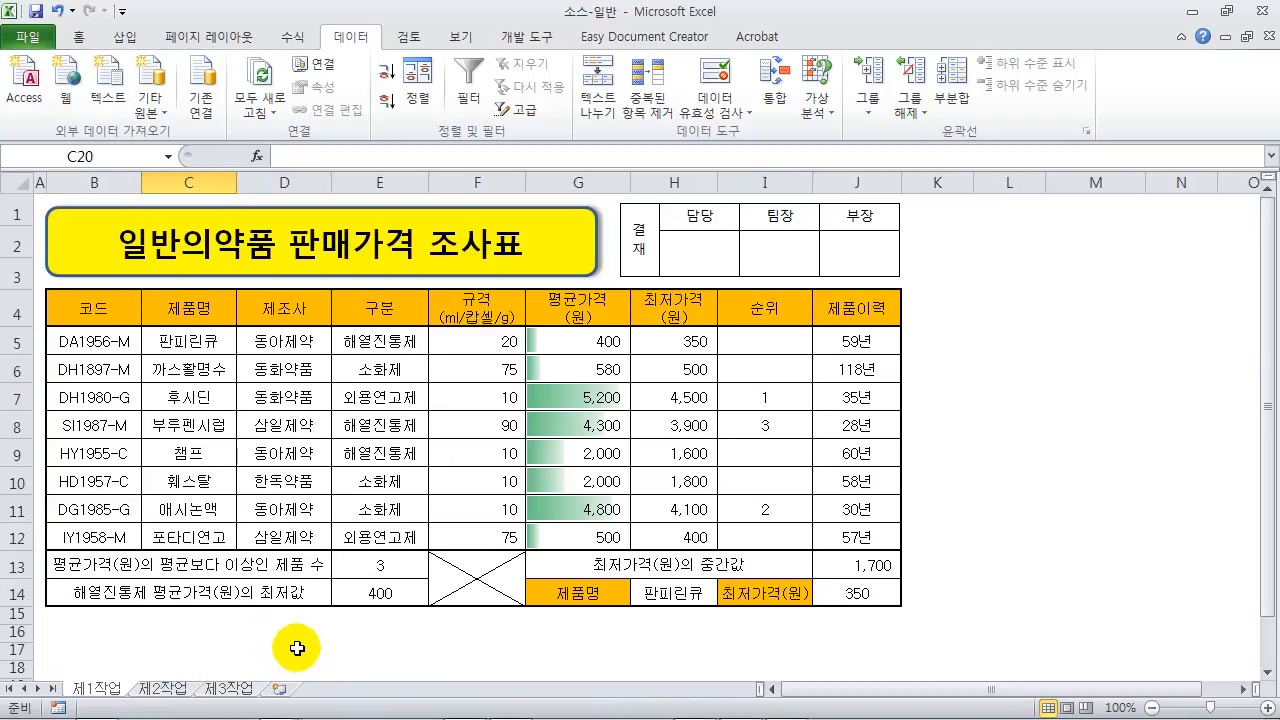
Copy range B4:H12 of the medicine price table on 제1작업 and paste it at B2 on the 제3작업 sheet
{"action": "left_click_drag", "start_coordinate": [66, 311], "coordinate": [671, 527]}
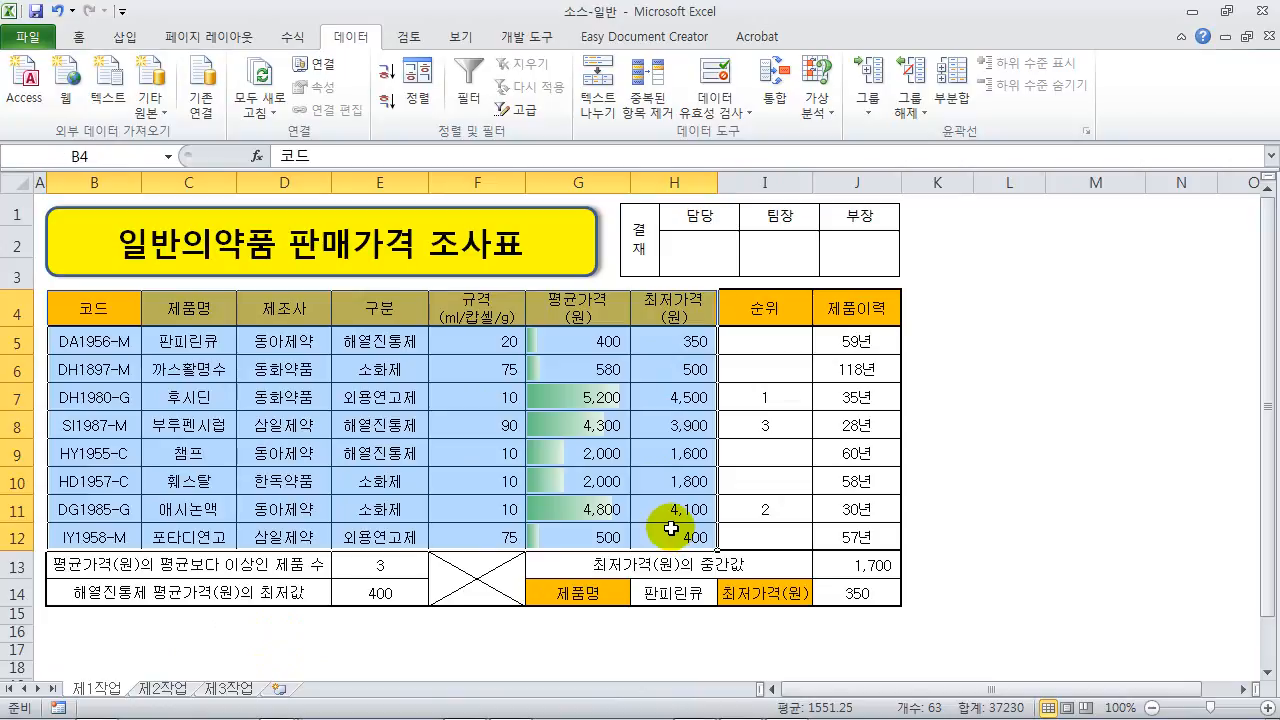
{"action": "key", "text": "ctrl+c"}
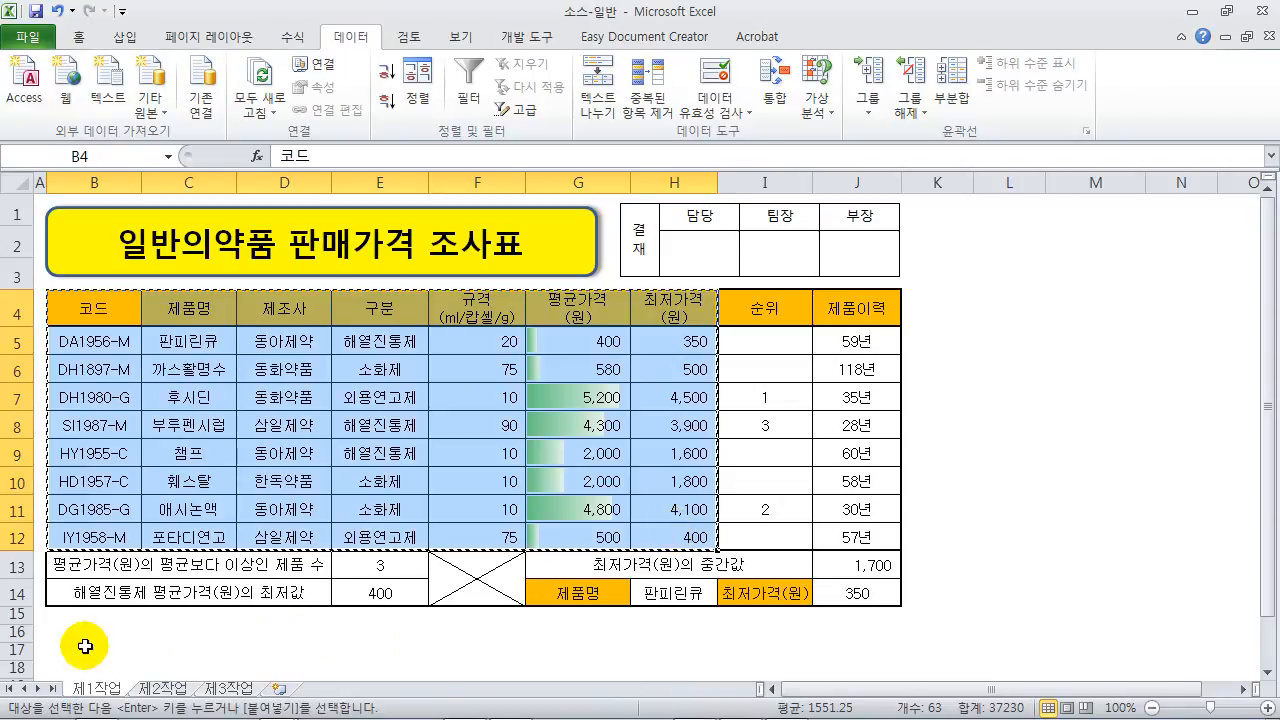
{"action": "left_click", "coordinate": [163, 689]}
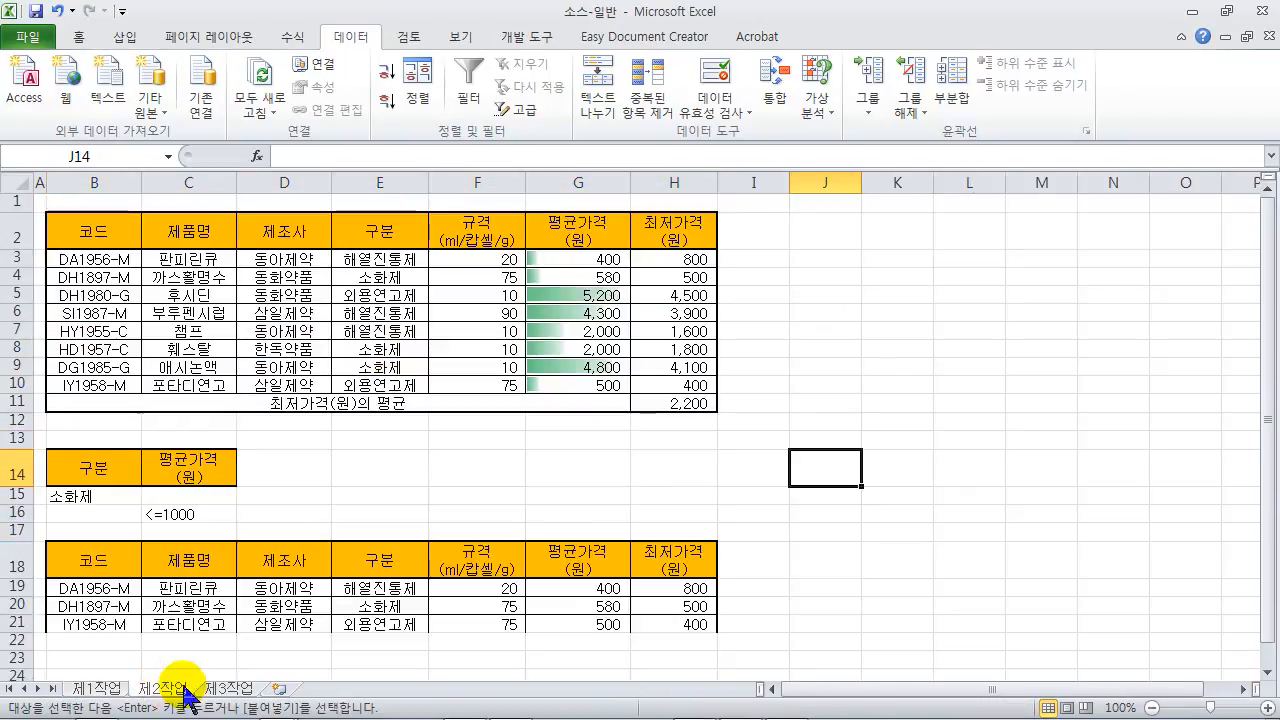
{"action": "left_click", "coordinate": [229, 689]}
{"action": "left_click", "coordinate": [96, 227]}
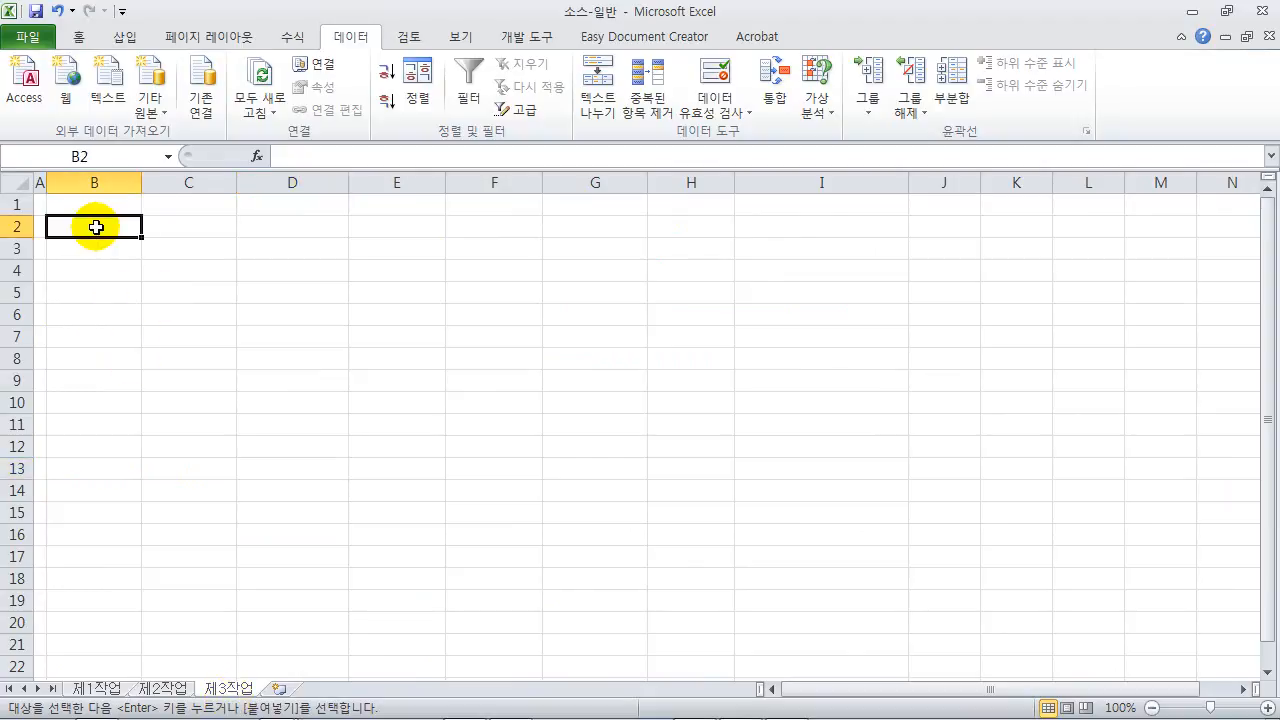
{"action": "key", "text": "ctrl+v"}
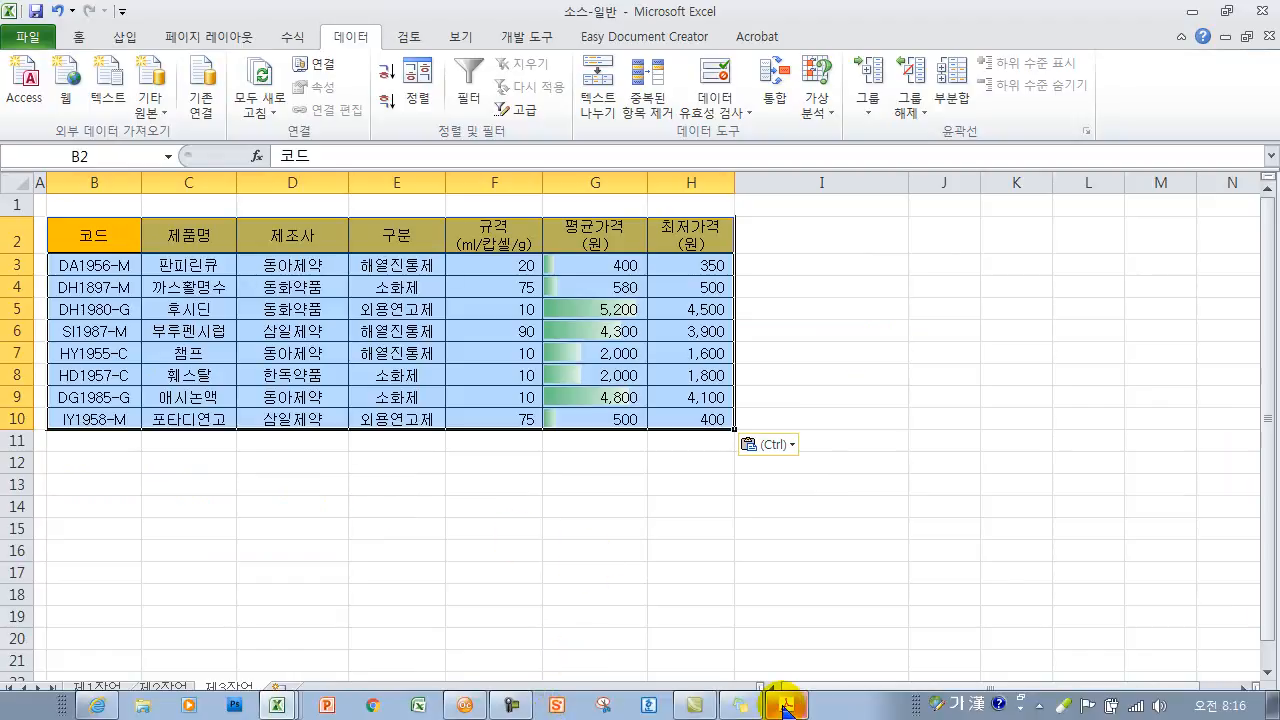
Switch to ITQ 엑셀.pdf and examine the conditions and sample output of 연습문제 2 on page 124
{"action": "left_click", "coordinate": [782, 702]}
{"action": "scroll", "coordinate": [1006, 457], "scroll_direction": "down", "scroll_amount": 15}
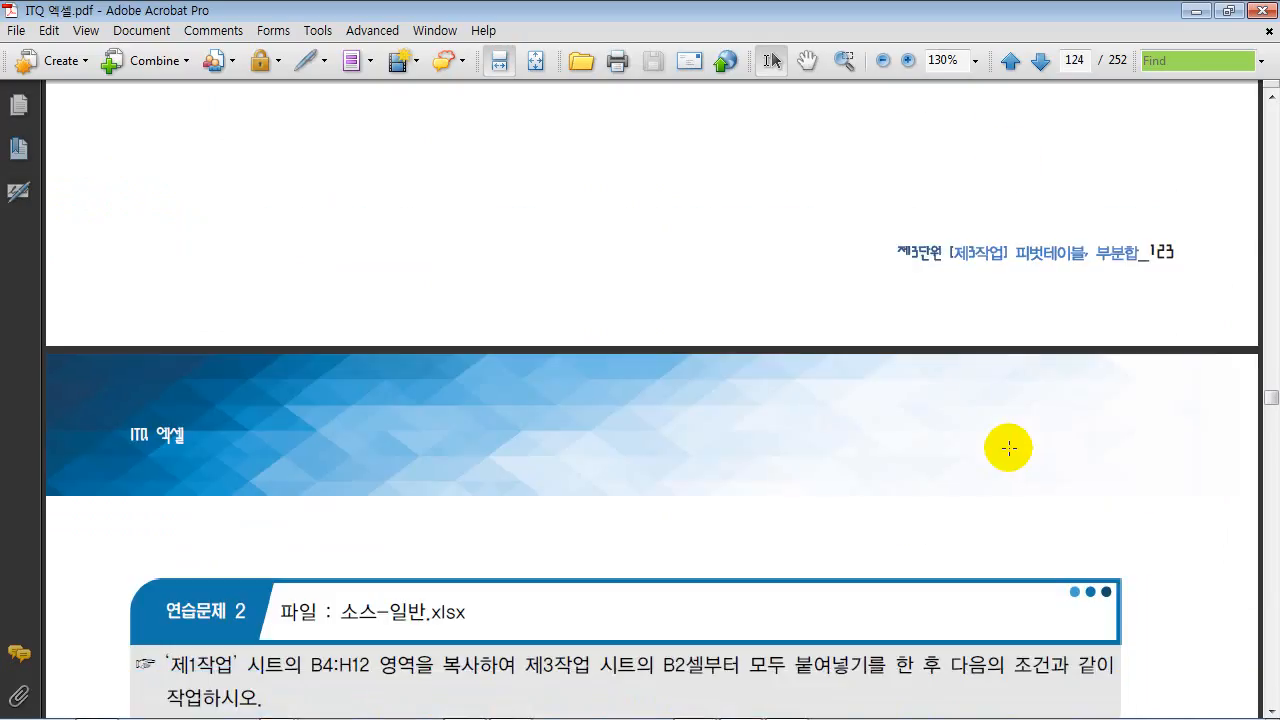
{"action": "scroll", "coordinate": [1010, 460], "scroll_direction": "down", "scroll_amount": 2}
{"action": "scroll", "coordinate": [1008, 446], "scroll_direction": "down", "scroll_amount": 6}
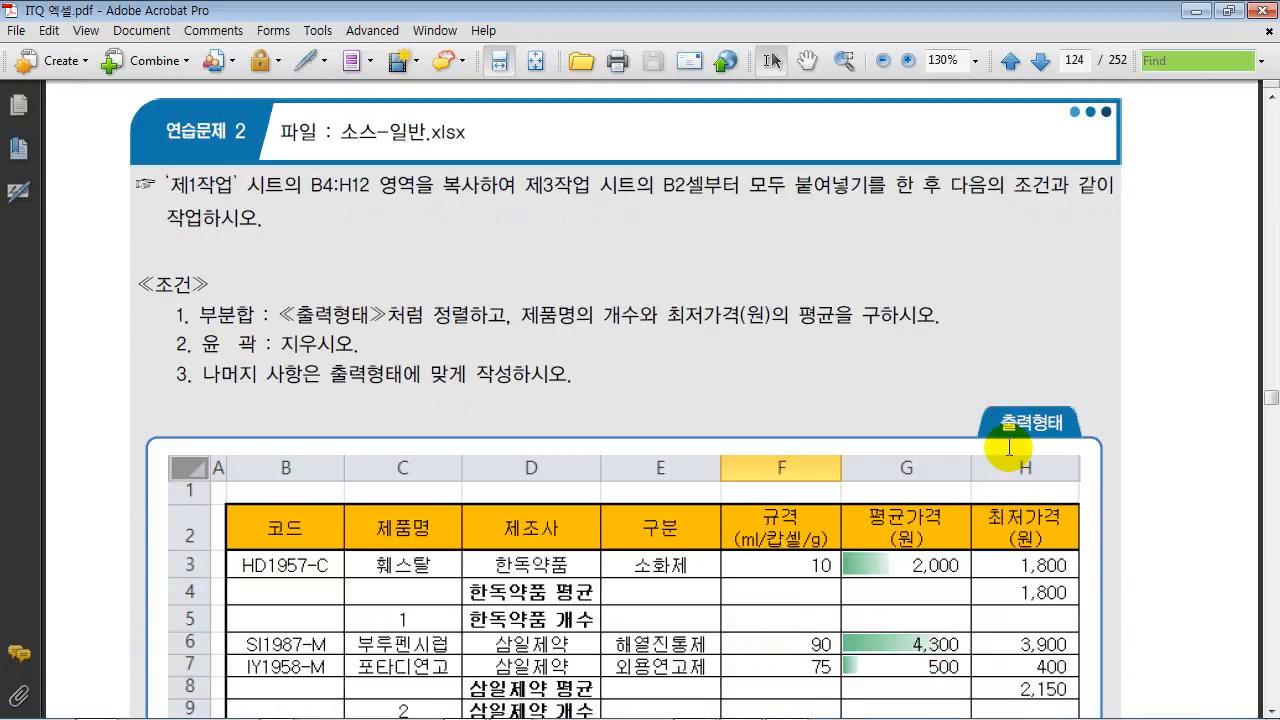
{"action": "scroll", "coordinate": [1008, 449], "scroll_direction": "down", "scroll_amount": 2}
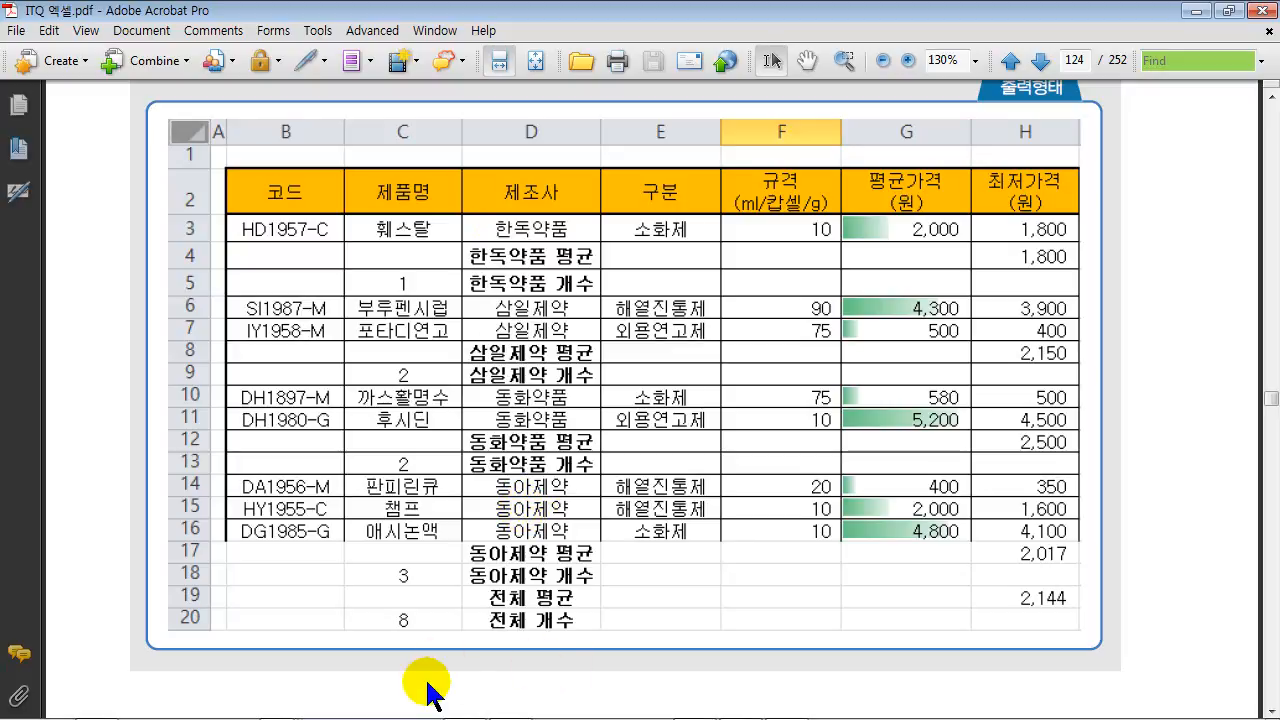
{"action": "mouse_move", "coordinate": [240, 712]}
Return to the 소스-일반 workbook and sort the pasted table by 제조사 values in descending order (내림차순)
{"action": "left_click", "coordinate": [277, 705]}
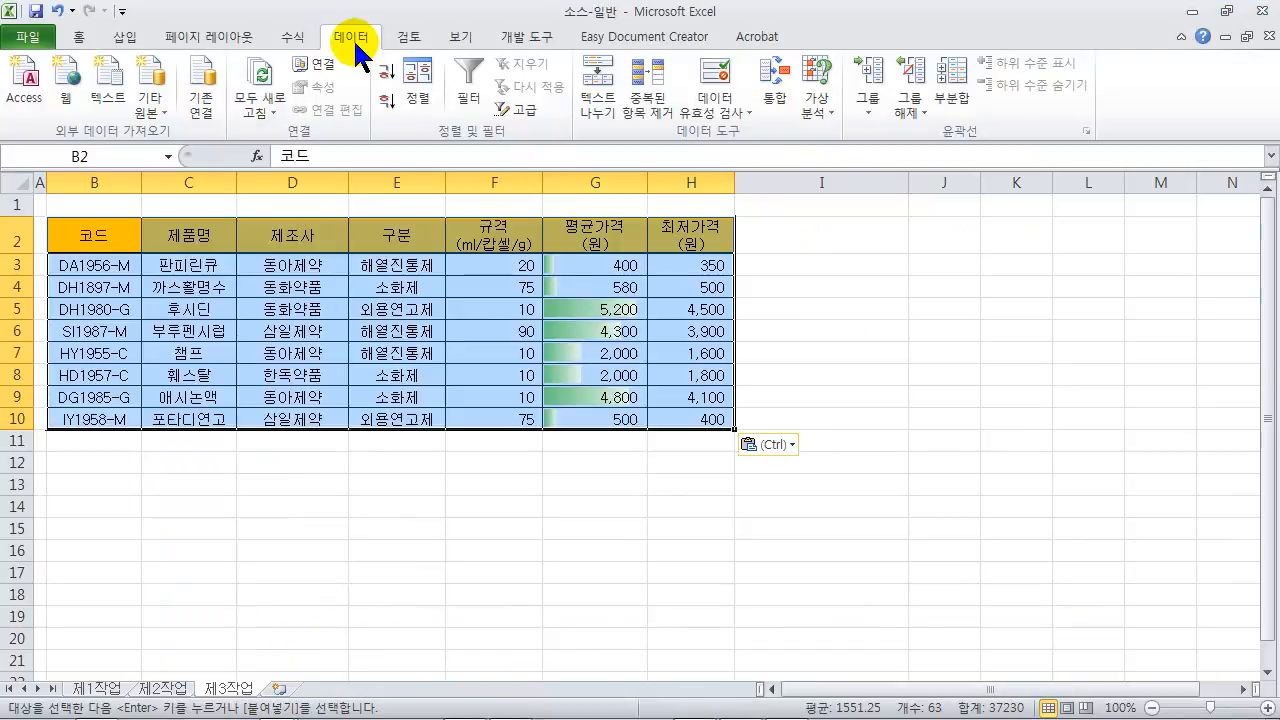
{"action": "left_click", "coordinate": [419, 98]}
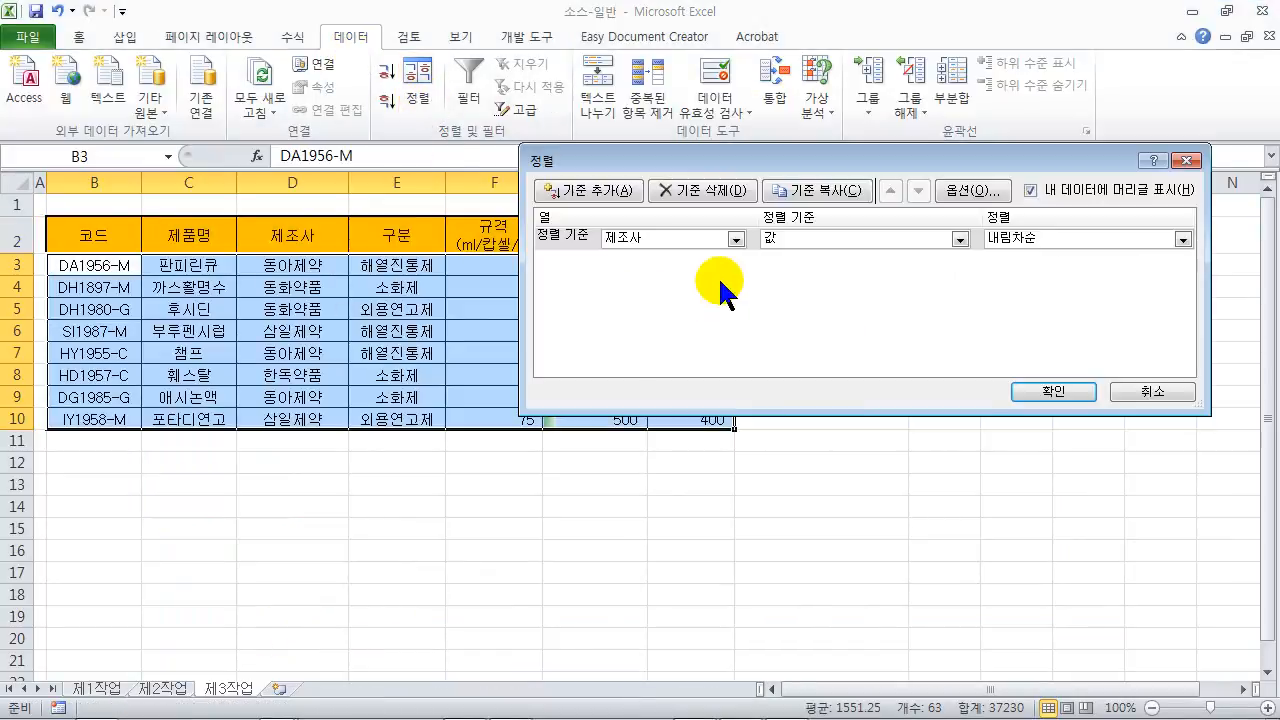
{"action": "left_click", "coordinate": [736, 239]}
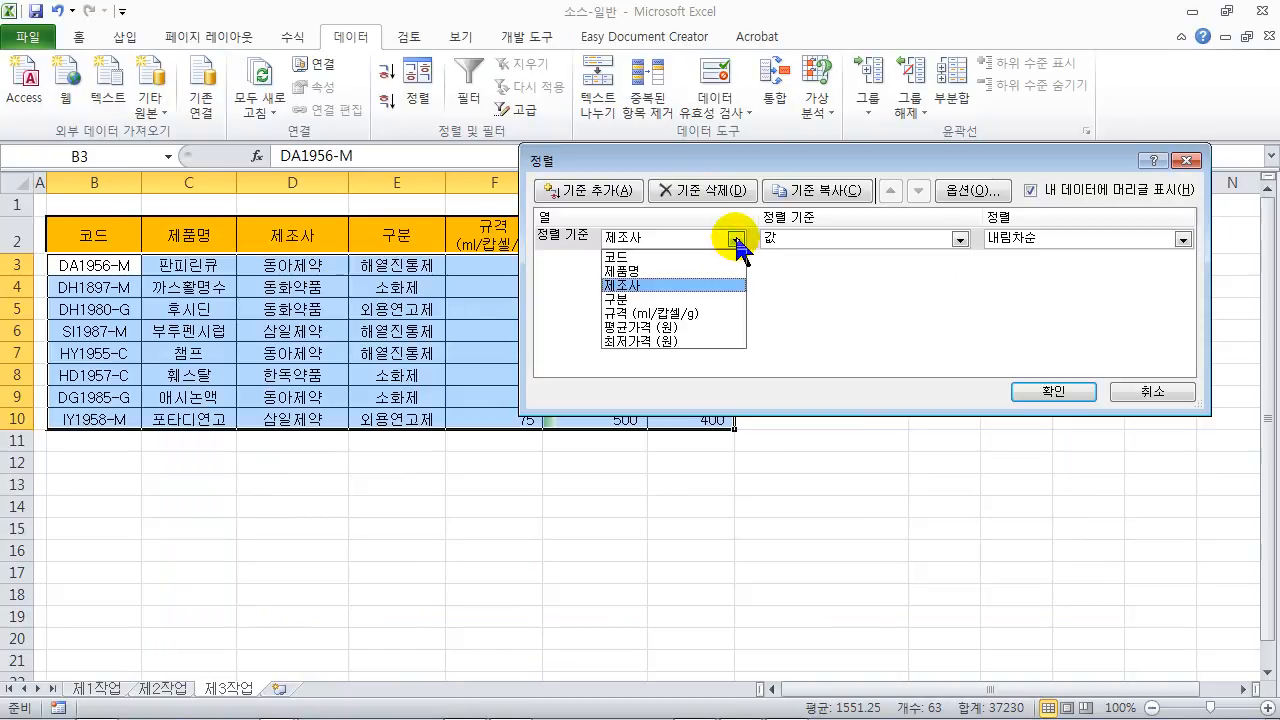
{"action": "left_click", "coordinate": [686, 285]}
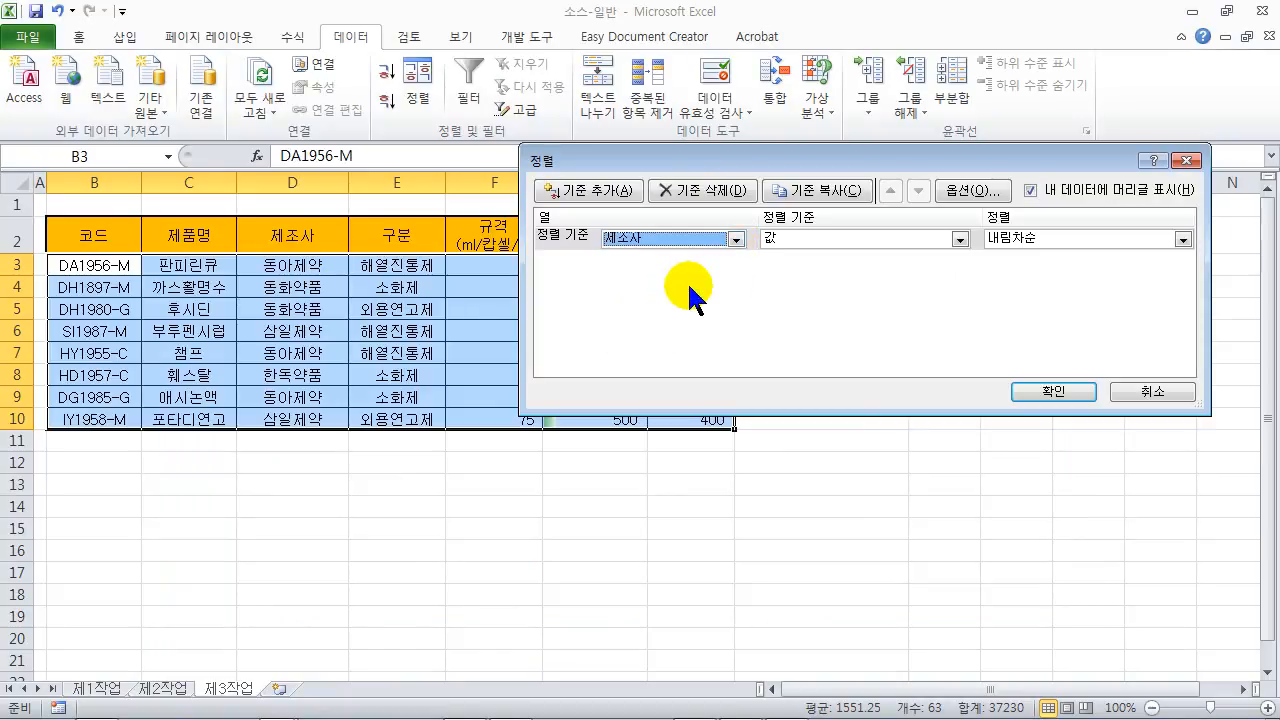
{"action": "left_click", "coordinate": [1128, 240]}
{"action": "left_click", "coordinate": [1110, 268]}
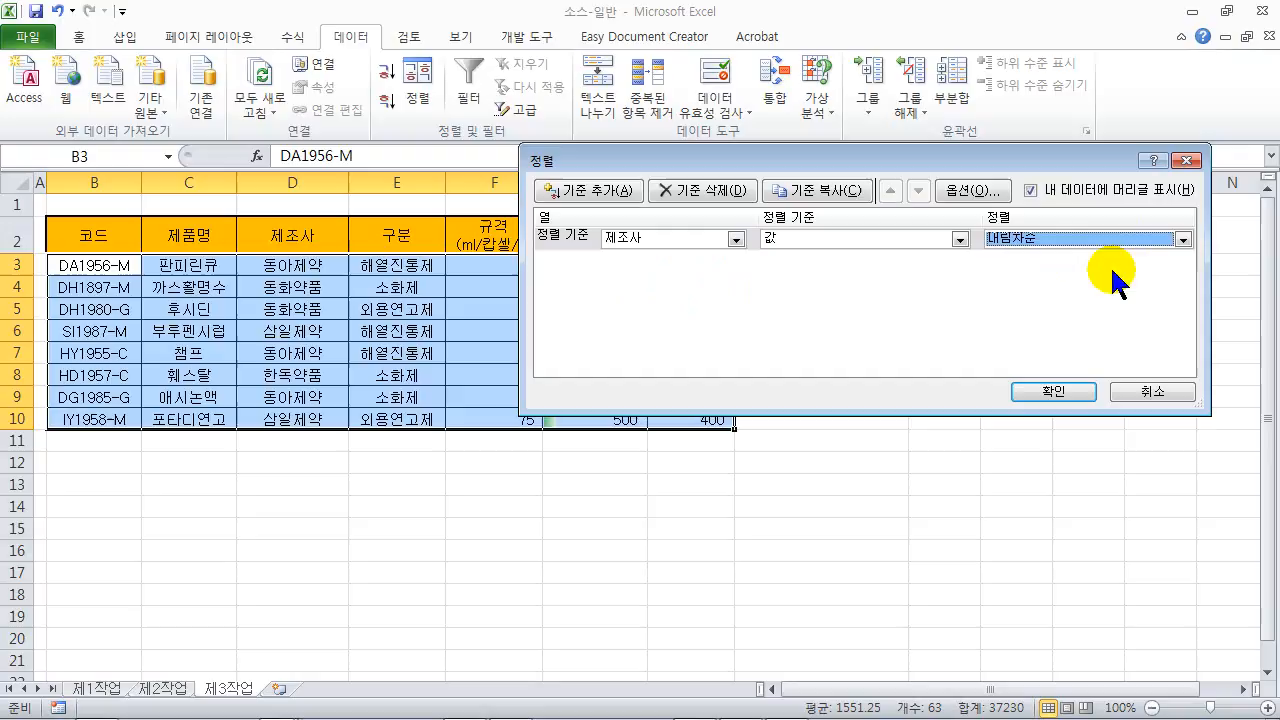
{"action": "left_click", "coordinate": [1072, 396]}
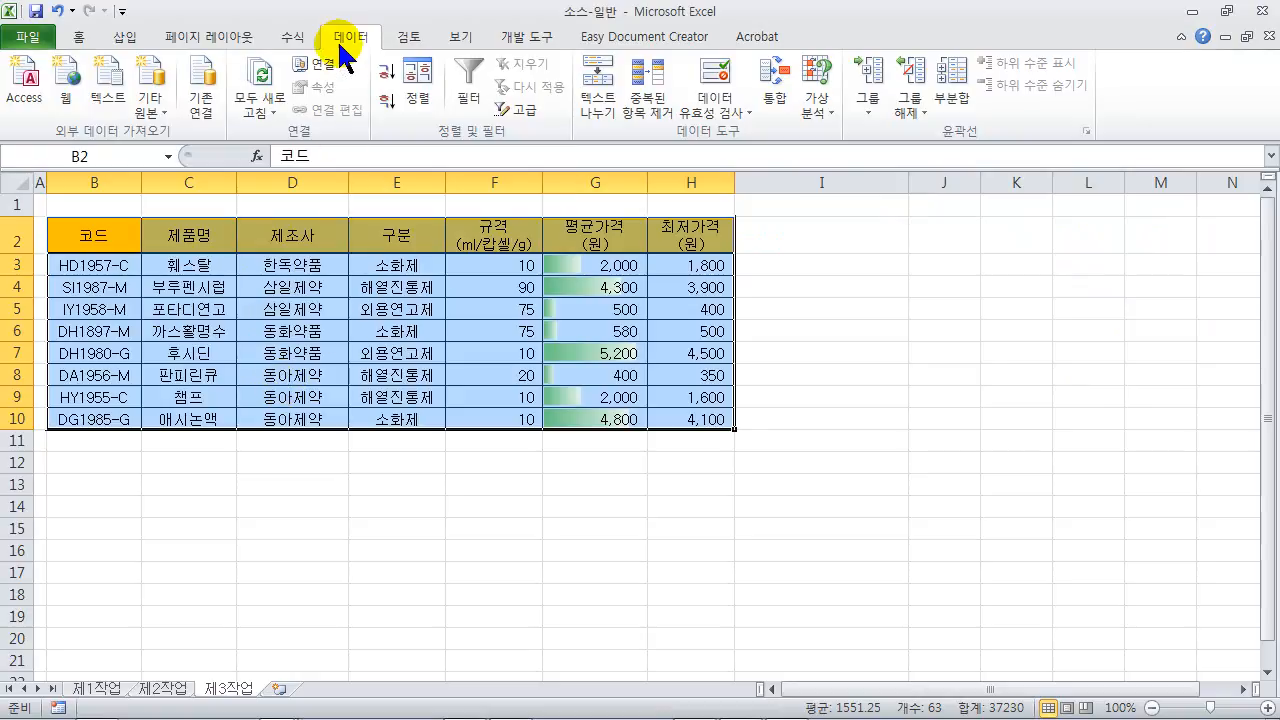
Add subtotals grouped by 제조사 using the 개수 function on 제품명 only, leaving 최저가격(원) out of the calculated items
{"action": "left_click", "coordinate": [950, 105]}
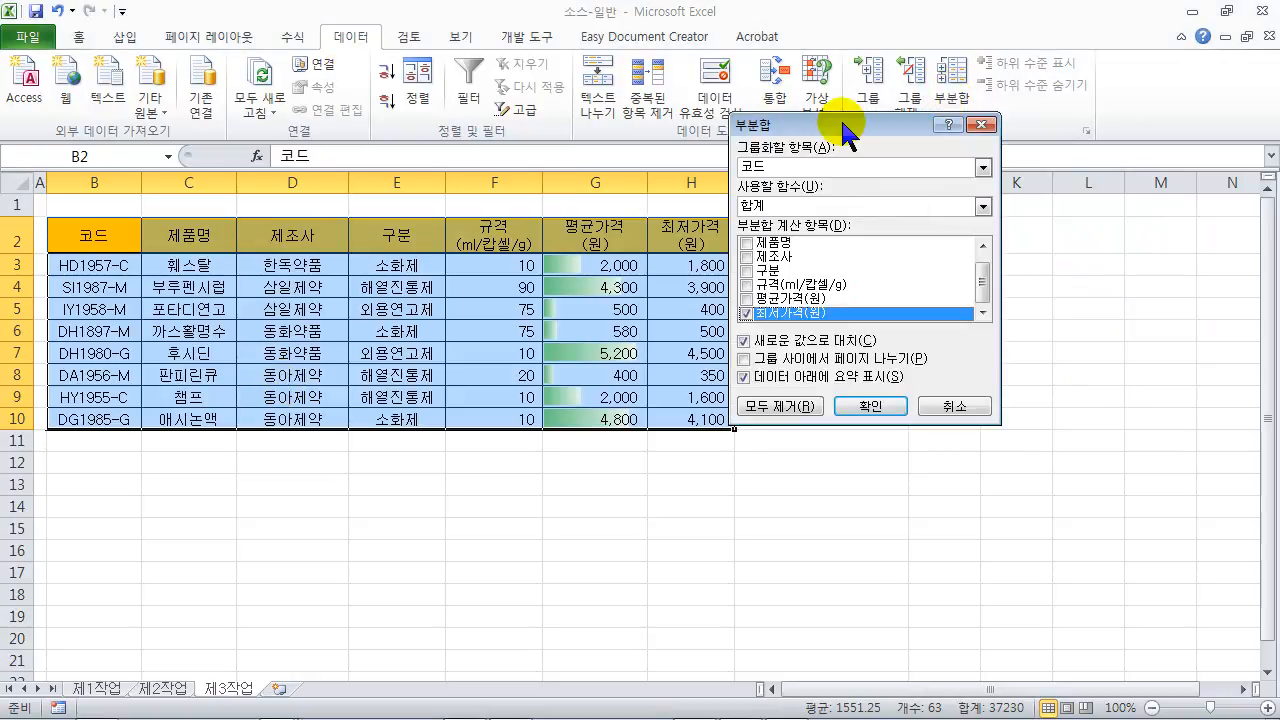
{"action": "left_click_drag", "start_coordinate": [842, 103], "coordinate": [886, 148]}
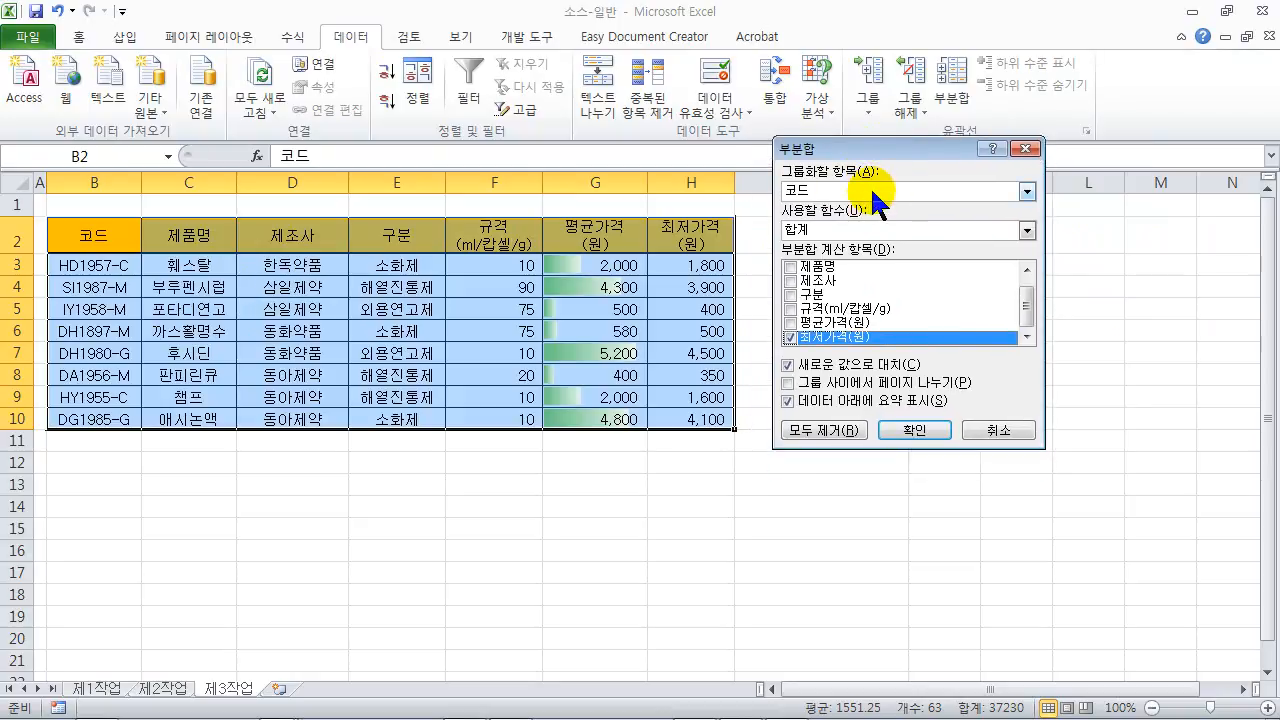
{"action": "left_click", "coordinate": [872, 190]}
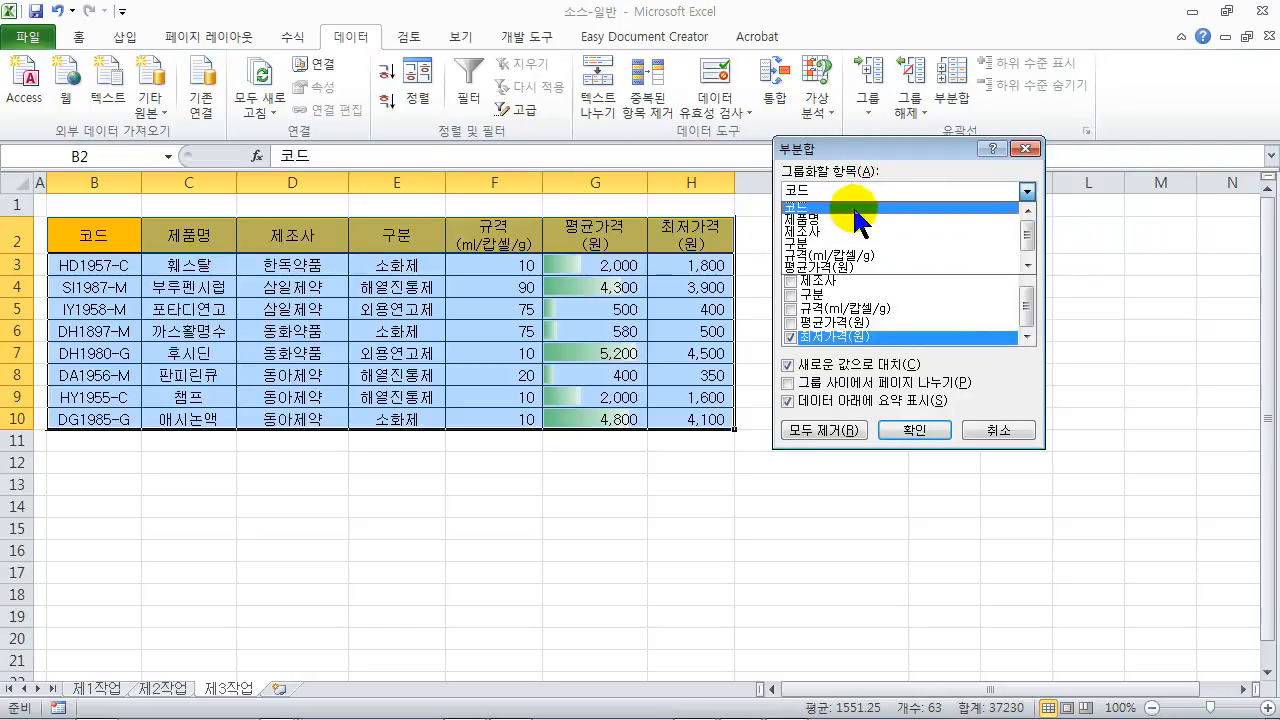
{"action": "left_click", "coordinate": [850, 228]}
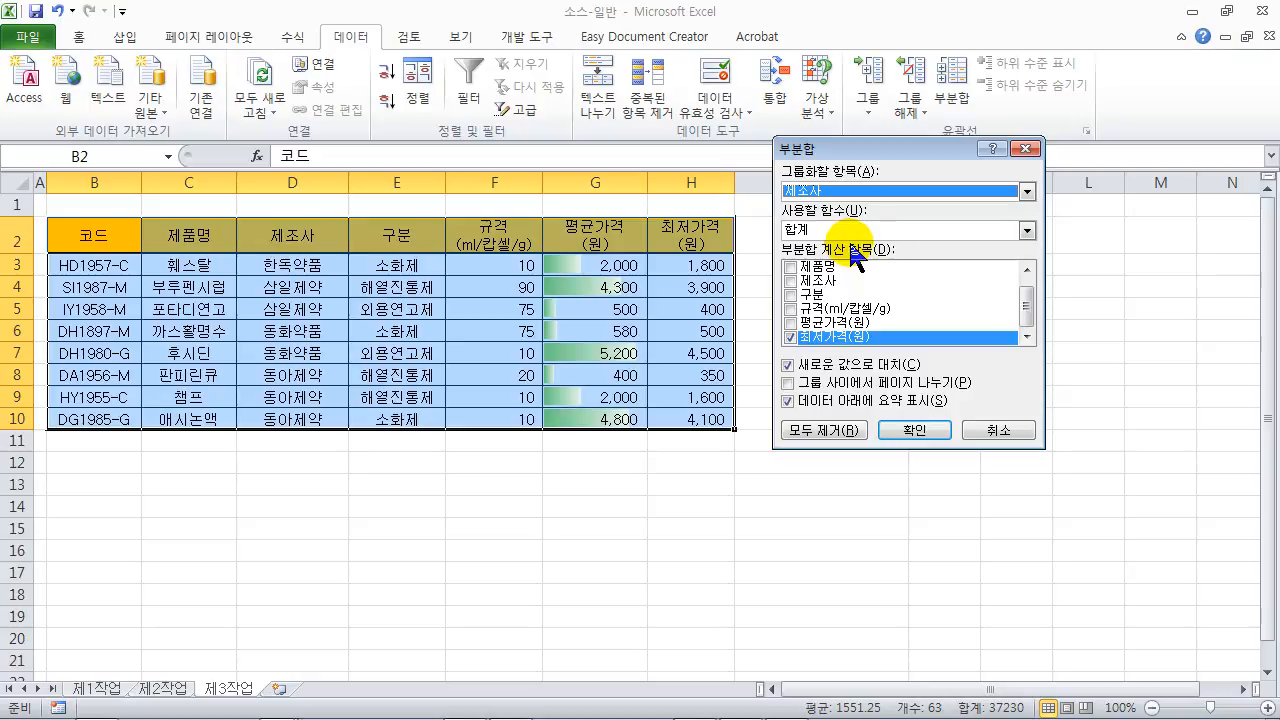
{"action": "left_click", "coordinate": [791, 267]}
{"action": "left_click", "coordinate": [791, 338]}
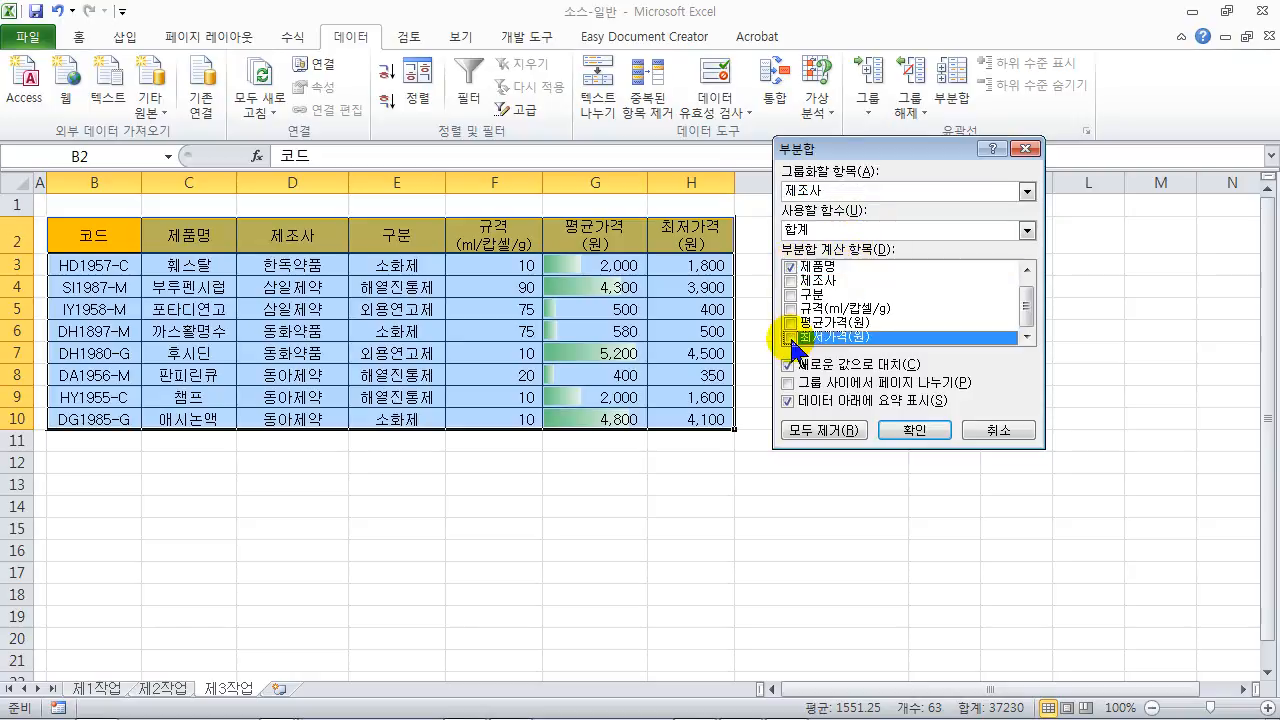
{"action": "left_click_drag", "start_coordinate": [1028, 303], "coordinate": [1024, 276]}
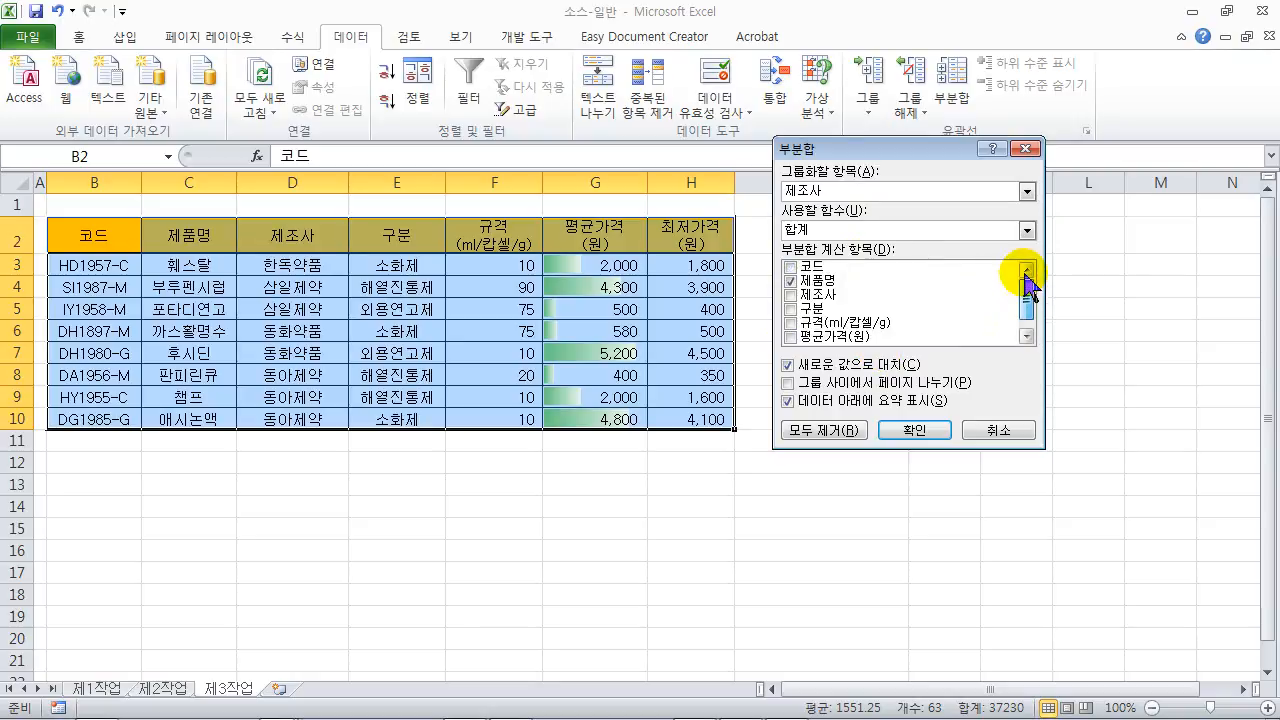
{"action": "left_click", "coordinate": [872, 230]}
{"action": "left_click", "coordinate": [838, 260]}
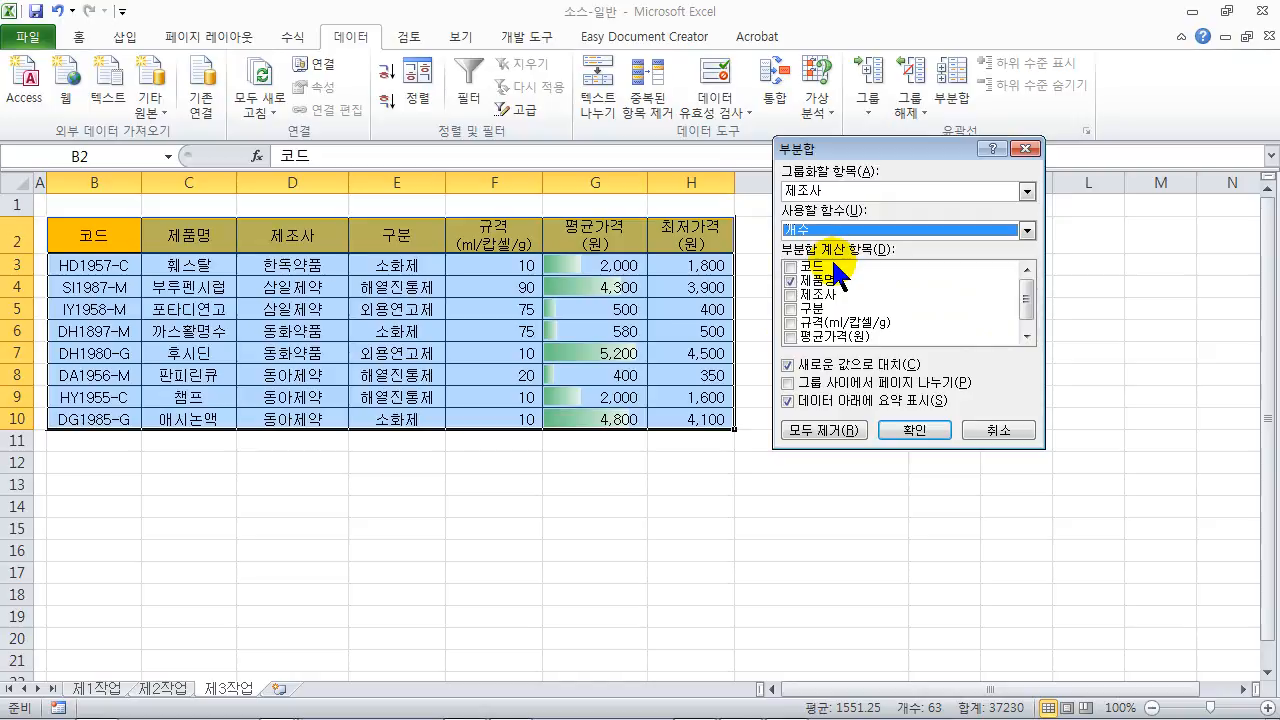
{"action": "left_click", "coordinate": [914, 430]}
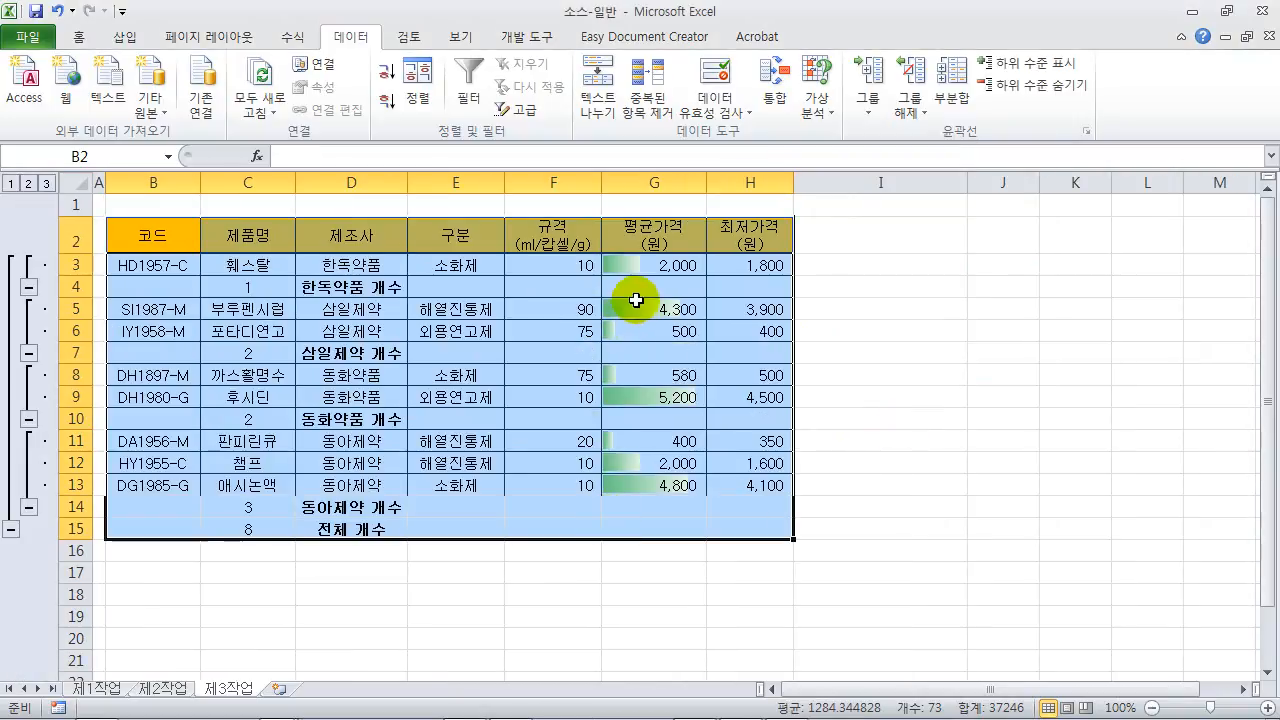
Add a second subtotal grouped by 제조사 using the 평균 function on 최저가격(원) only, without replacing the existing 개수 subtotals
{"action": "left_click", "coordinate": [952, 98]}
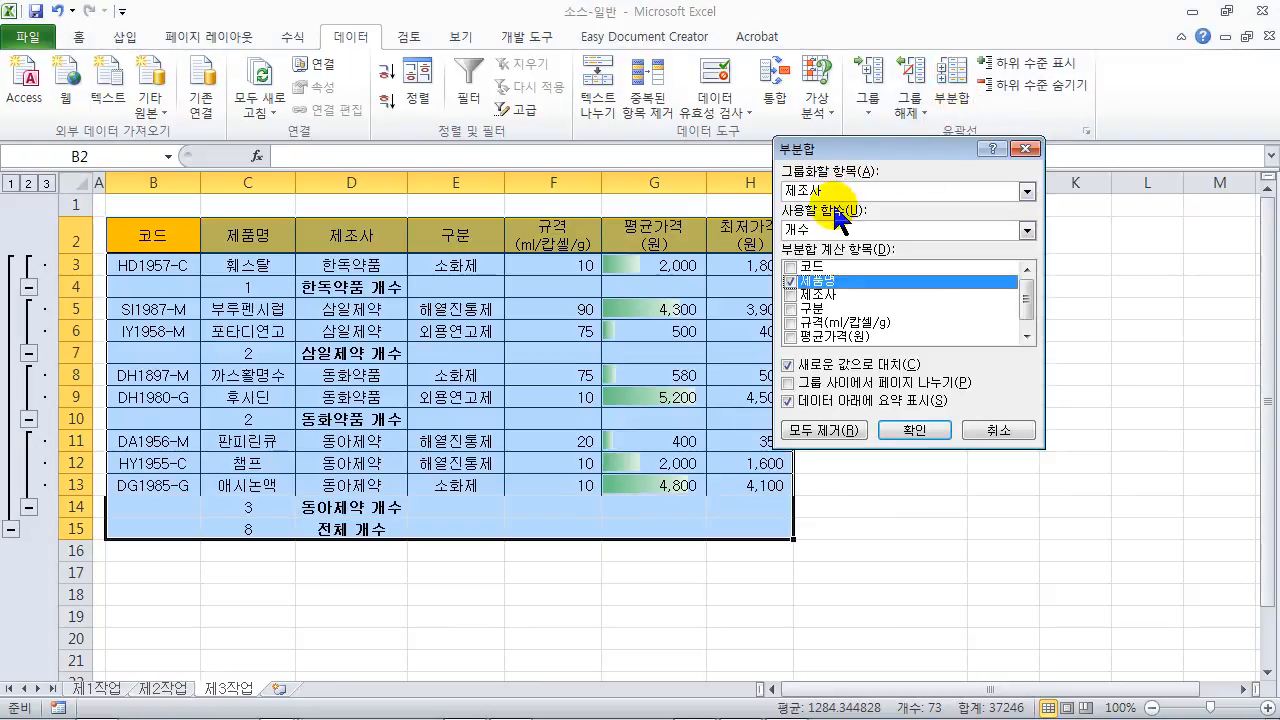
{"action": "left_click", "coordinate": [790, 281]}
{"action": "left_click", "coordinate": [1026, 337]}
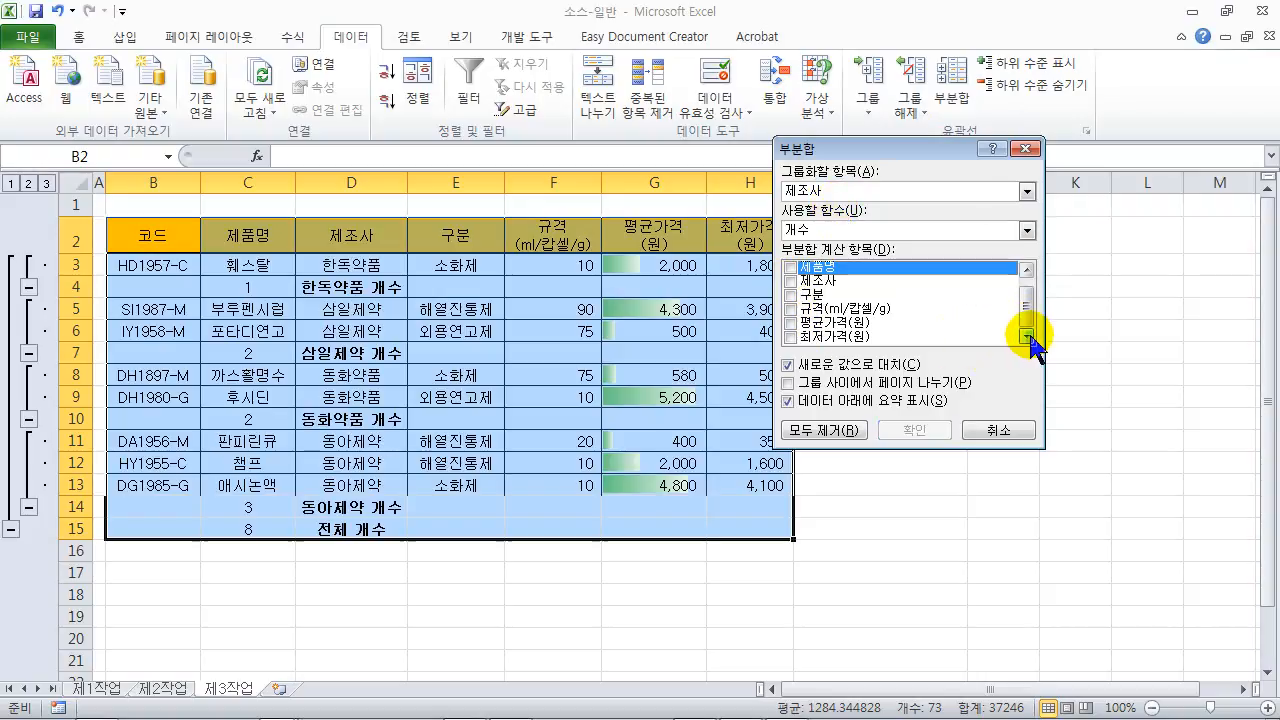
{"action": "left_click", "coordinate": [791, 337]}
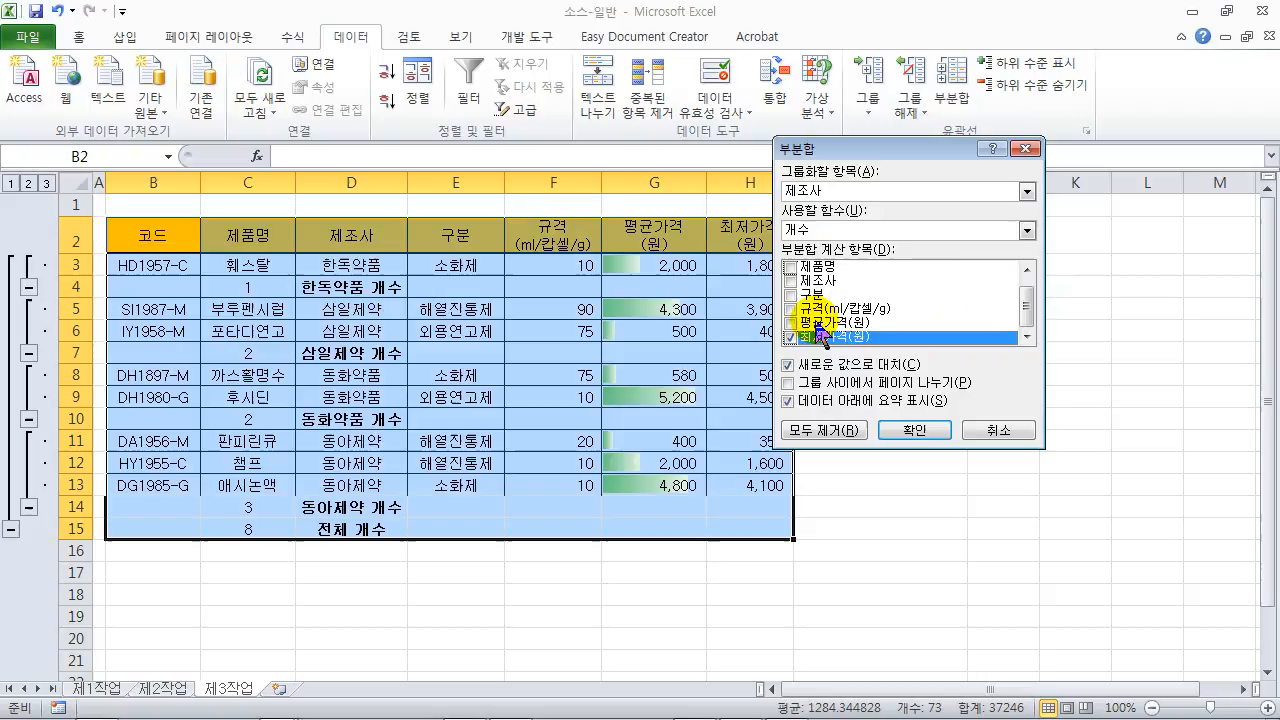
{"action": "left_click", "coordinate": [851, 229]}
{"action": "left_click", "coordinate": [838, 268]}
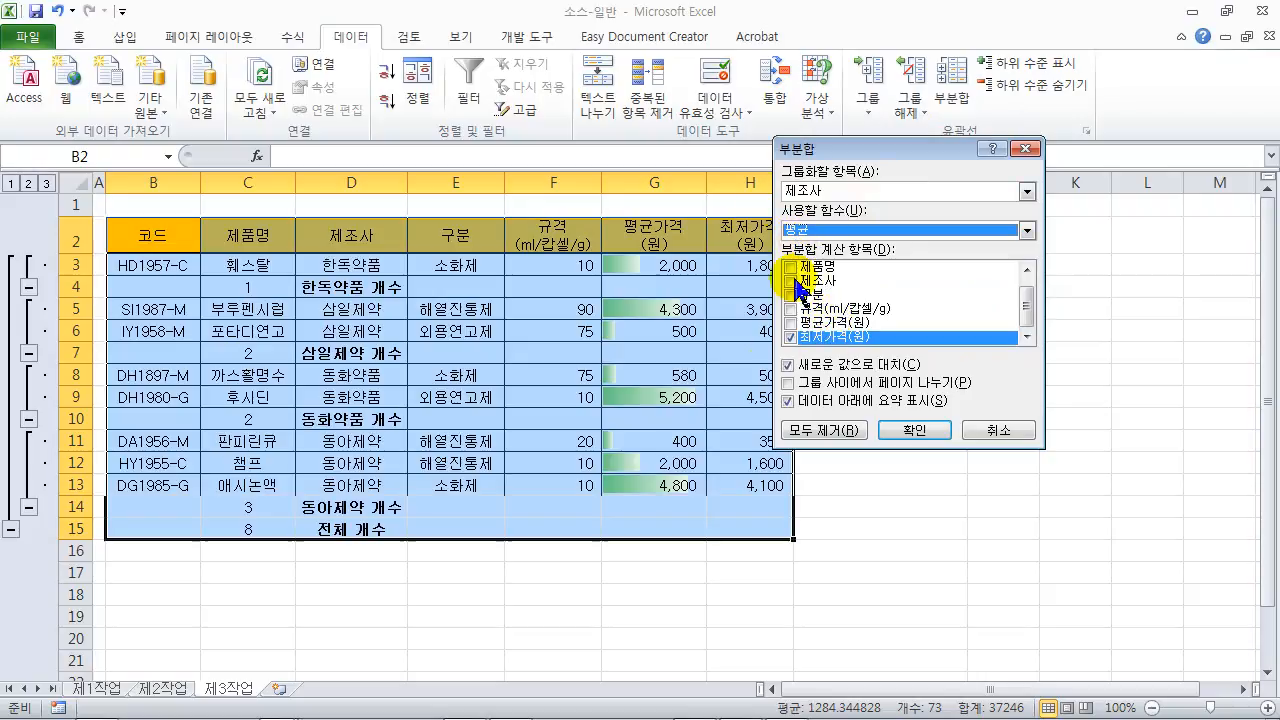
{"action": "left_click", "coordinate": [865, 368]}
{"action": "left_click", "coordinate": [866, 369]}
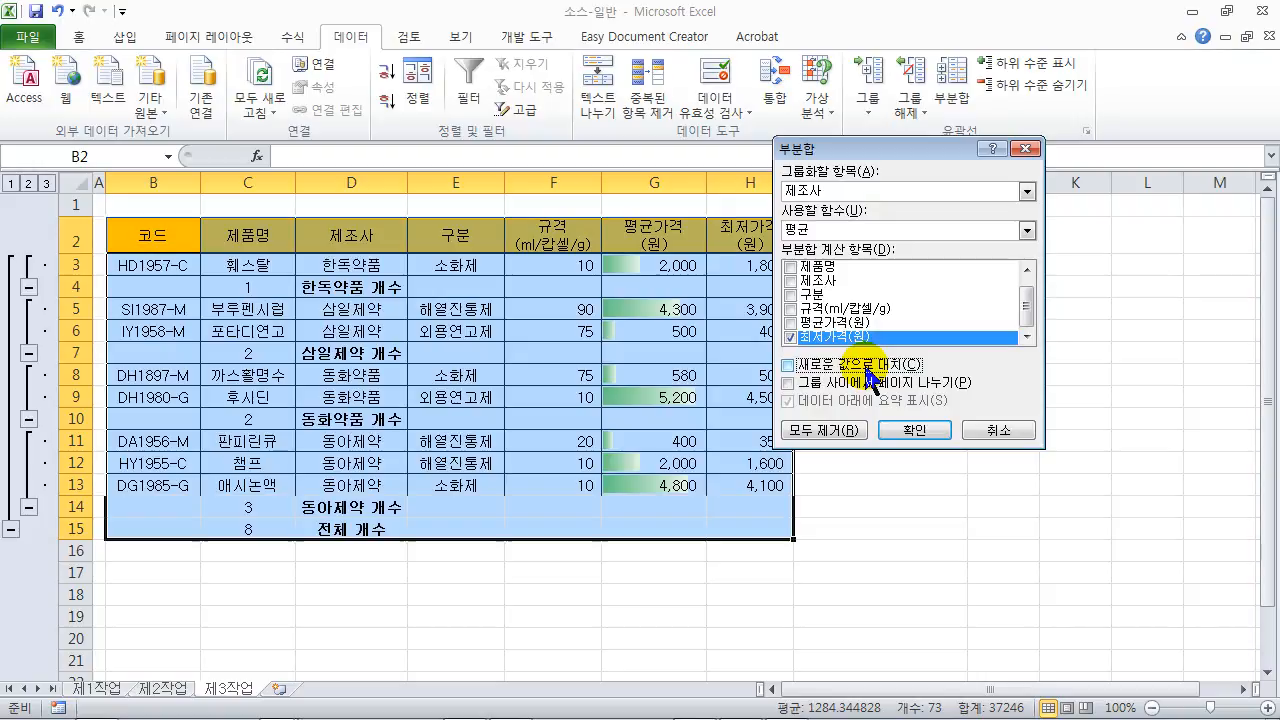
{"action": "left_click", "coordinate": [914, 430]}
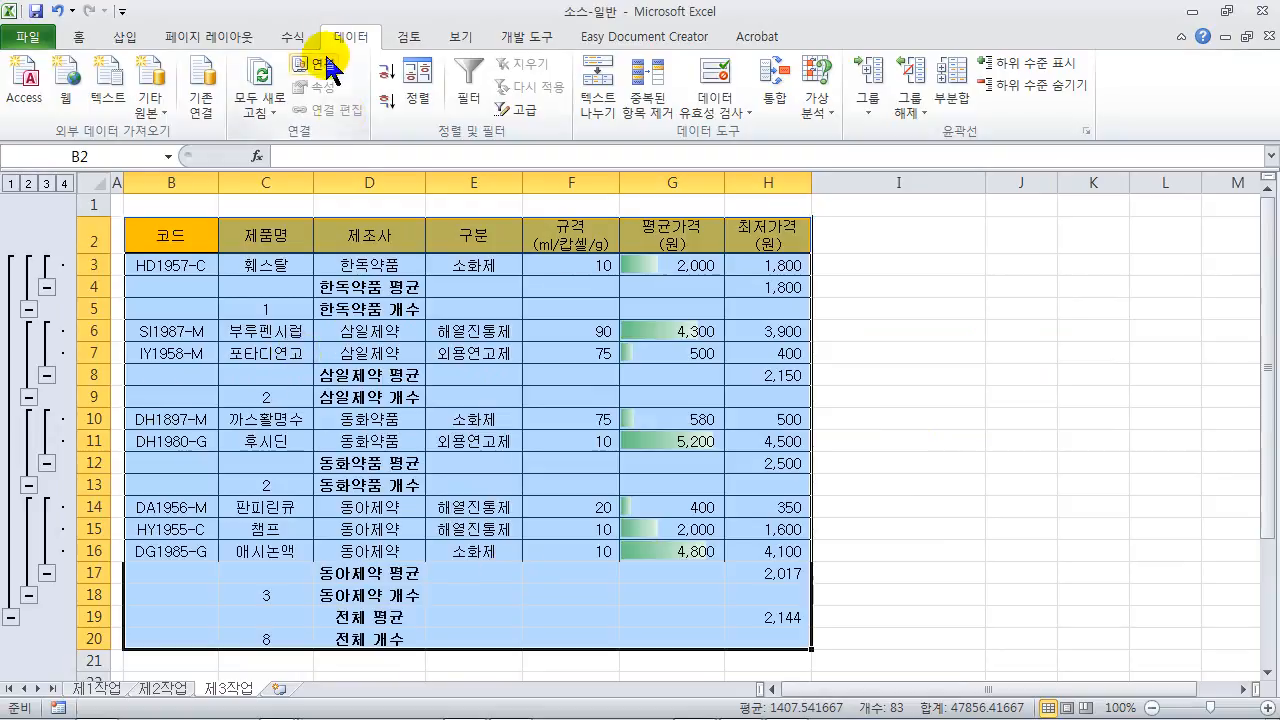
Clear the outline from the subtotalled medicine table and auto-fit the widths of columns B through H
{"action": "left_click", "coordinate": [908, 108]}
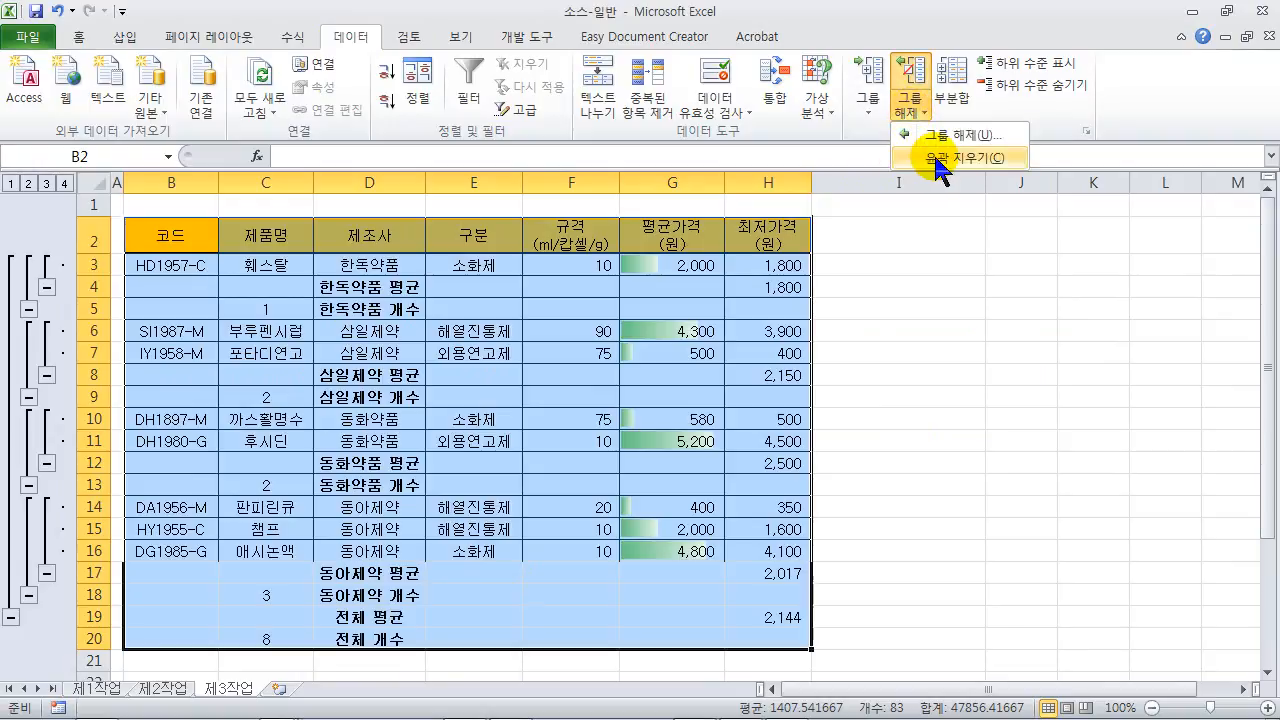
{"action": "left_click", "coordinate": [940, 158]}
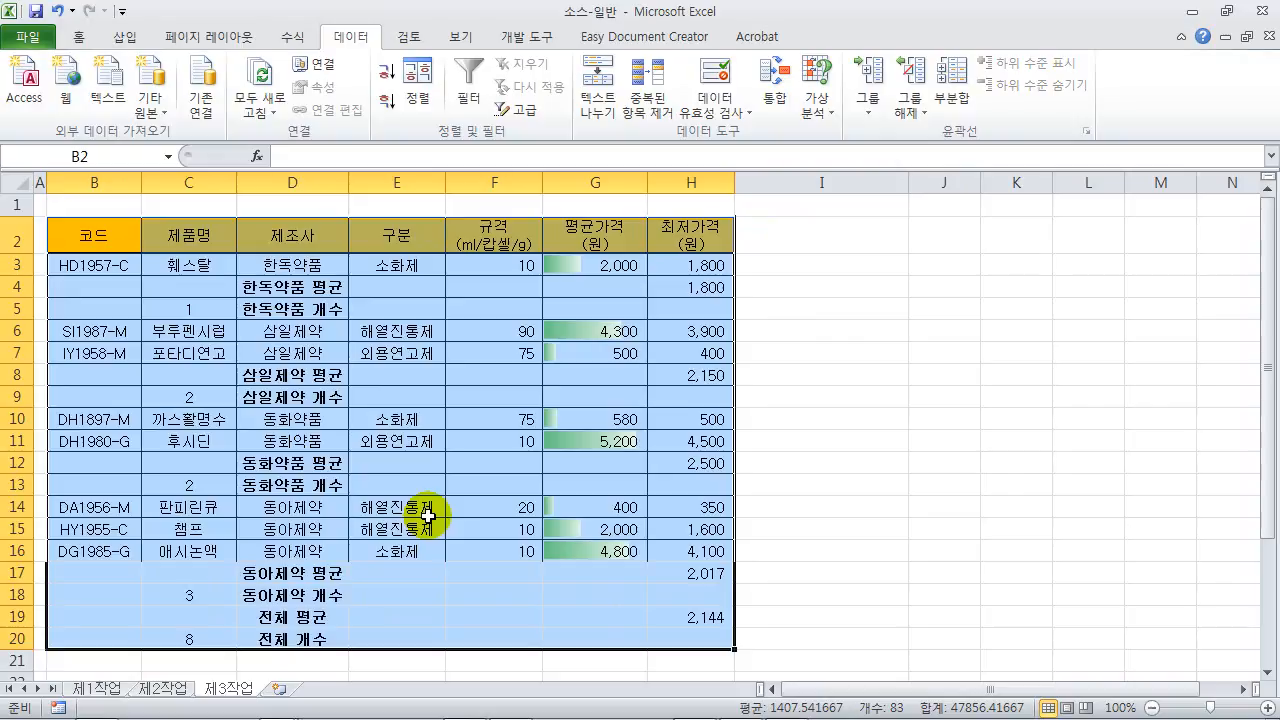
{"action": "left_click", "coordinate": [867, 424]}
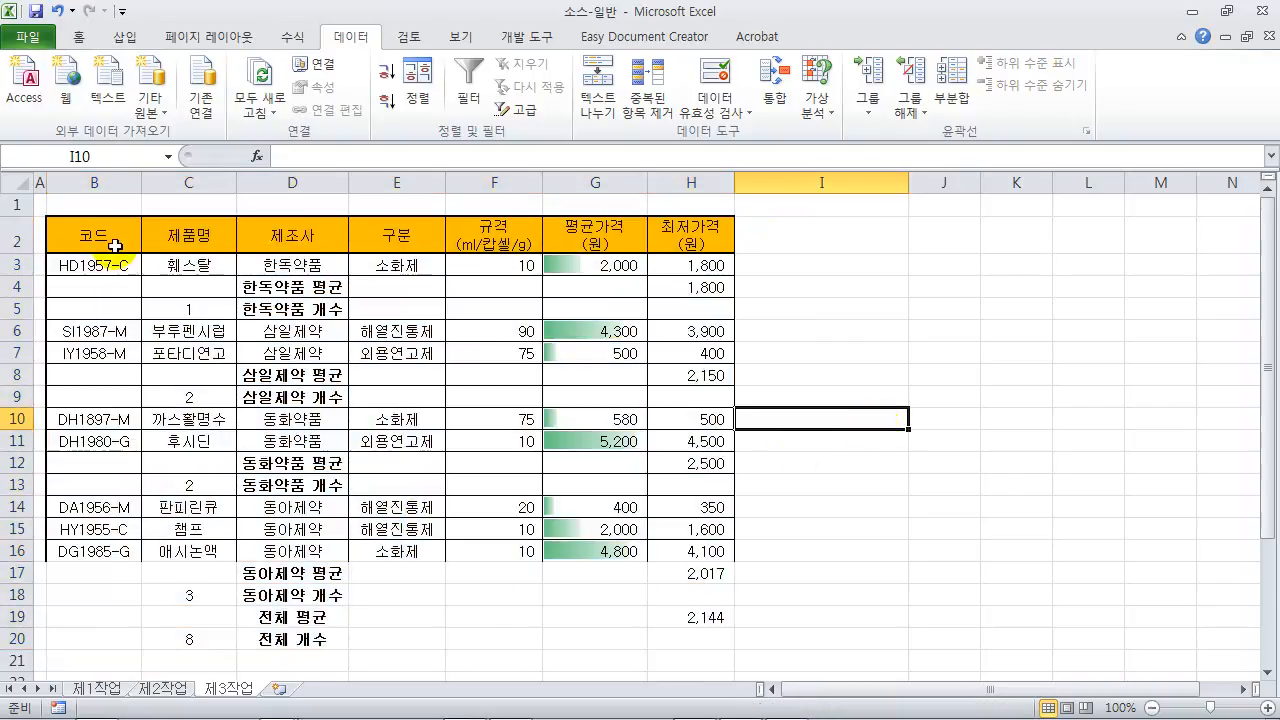
{"action": "left_click_drag", "start_coordinate": [102, 182], "coordinate": [735, 183]}
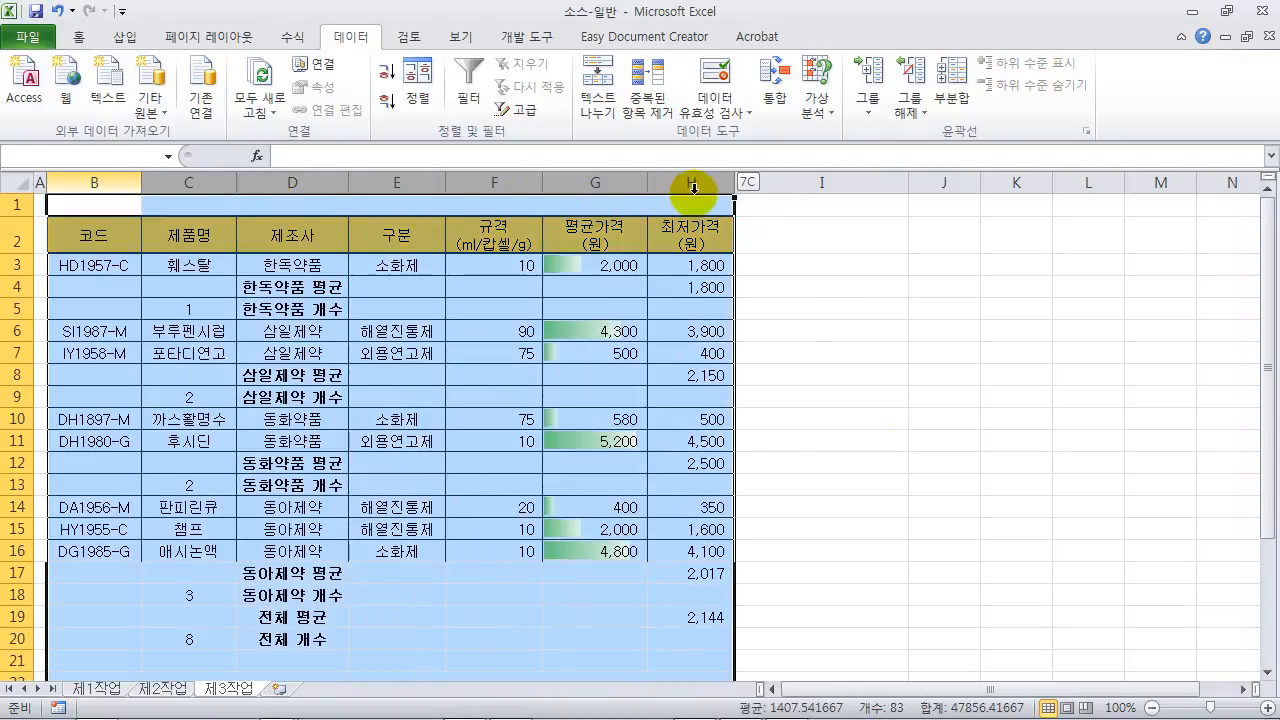
{"action": "double_click", "coordinate": [734, 183]}
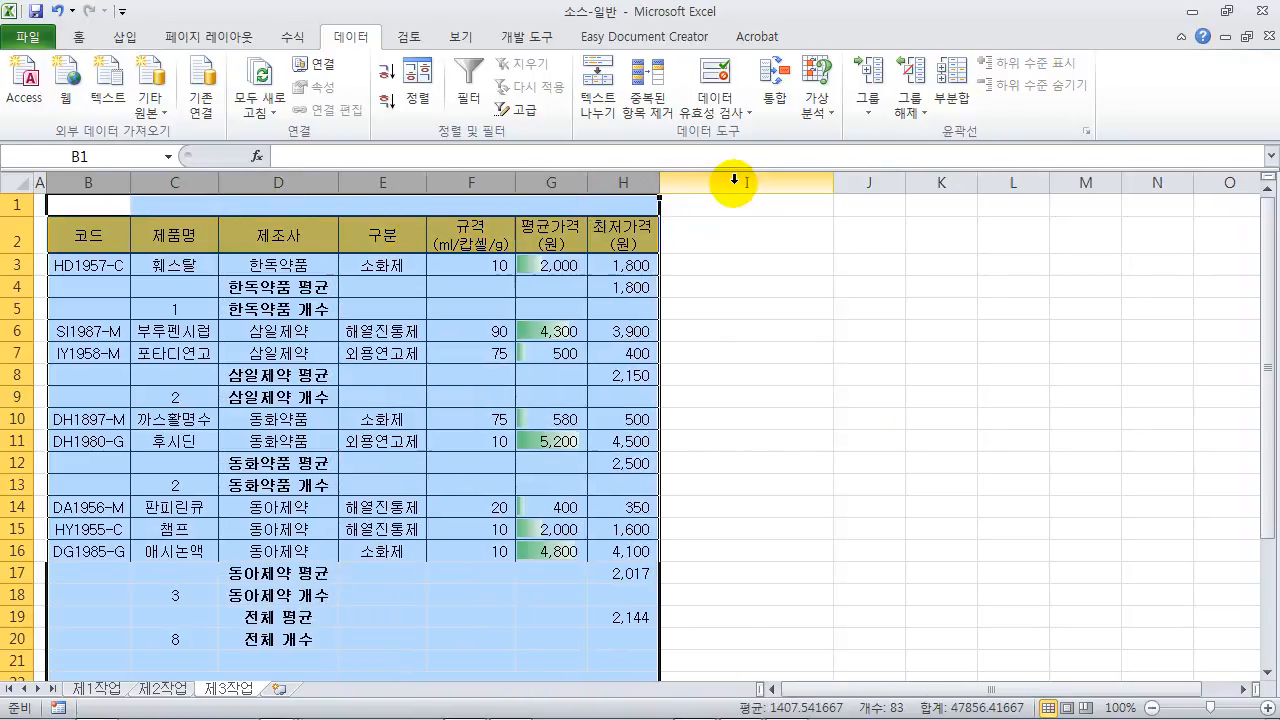
{"action": "left_click", "coordinate": [808, 461]}
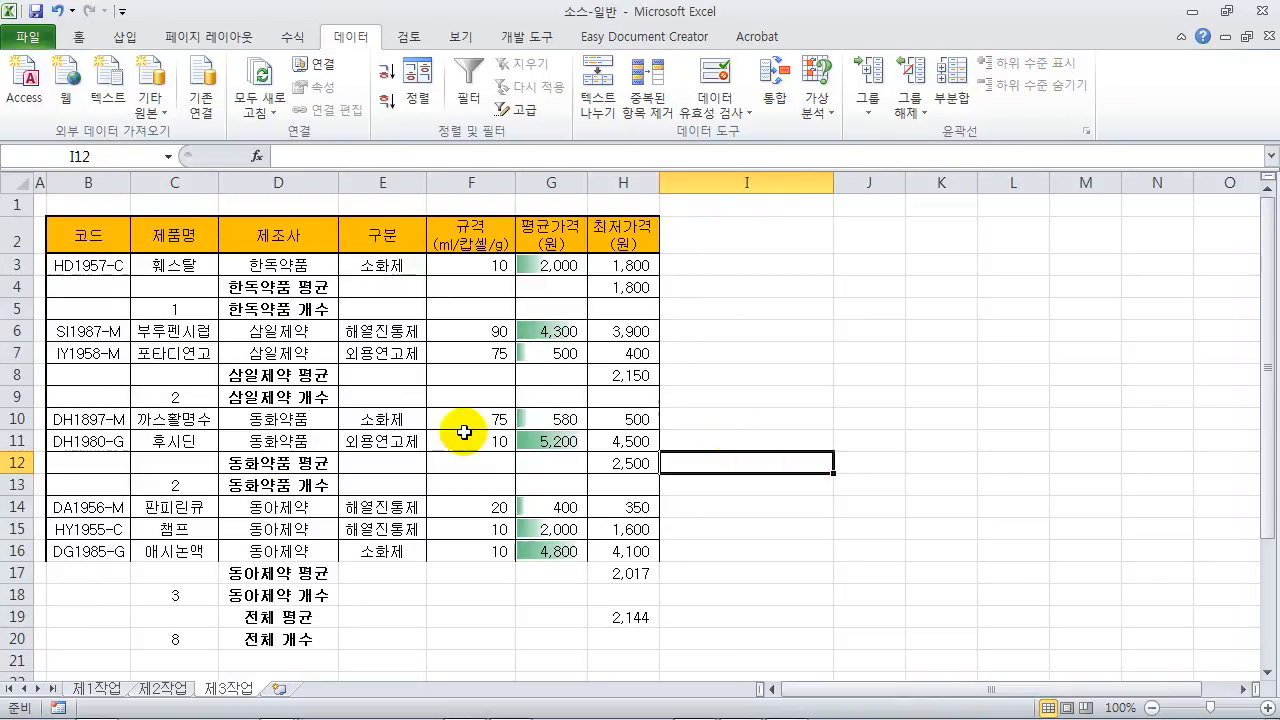
Switch to the 소스-커피사랑 workbook, copy range B4:H12 on 제1작업 and paste it at B2 on the 제3작업 sheet
{"action": "left_click", "coordinate": [268, 712]}
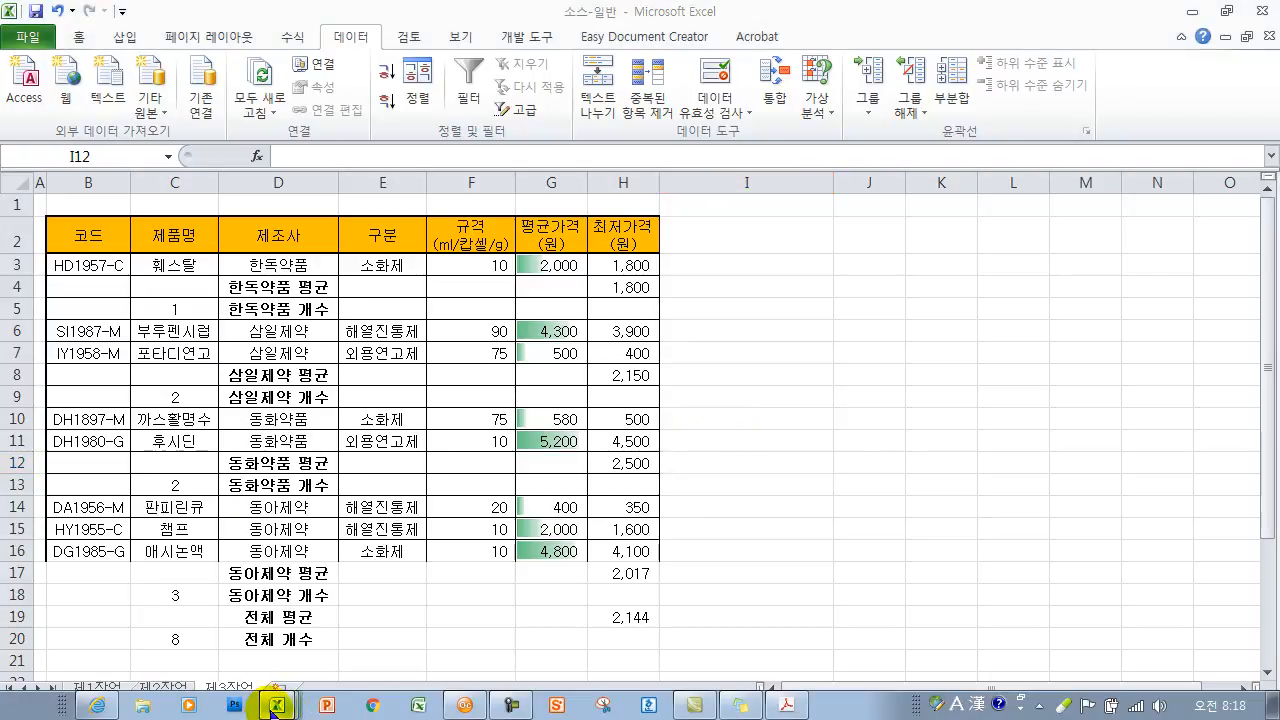
{"action": "left_click", "coordinate": [275, 667]}
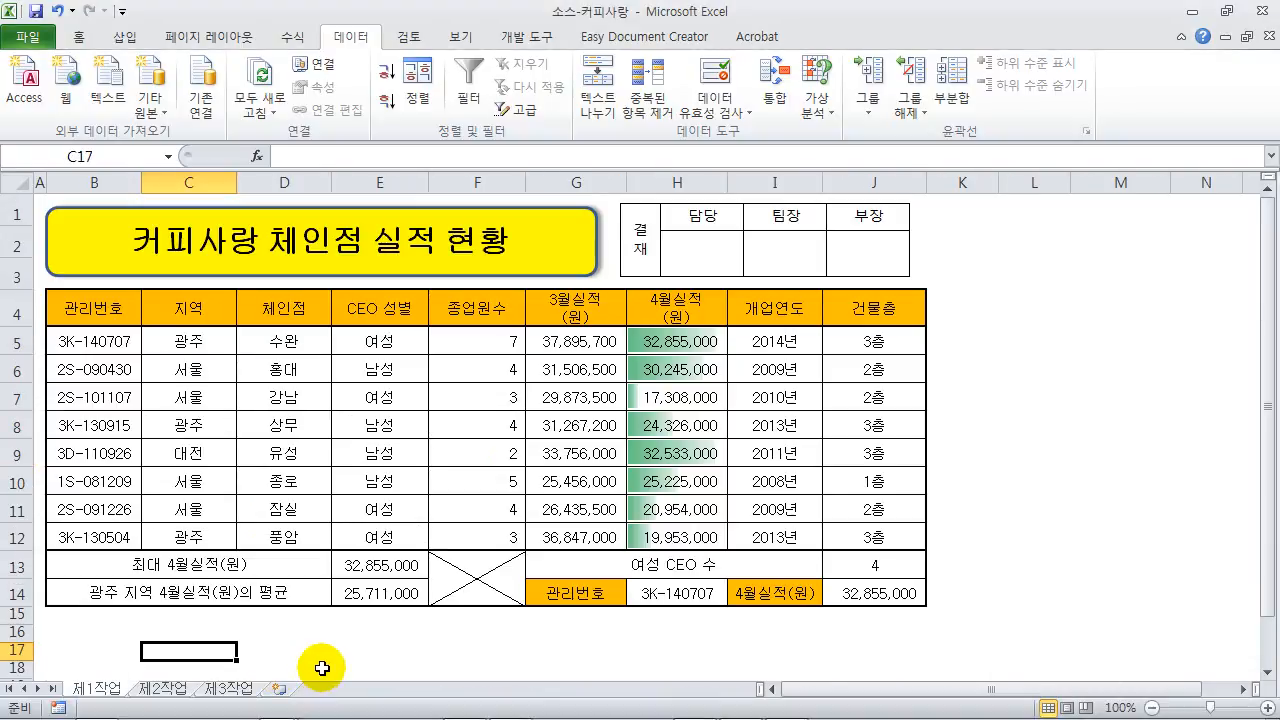
{"action": "left_click", "coordinate": [408, 650]}
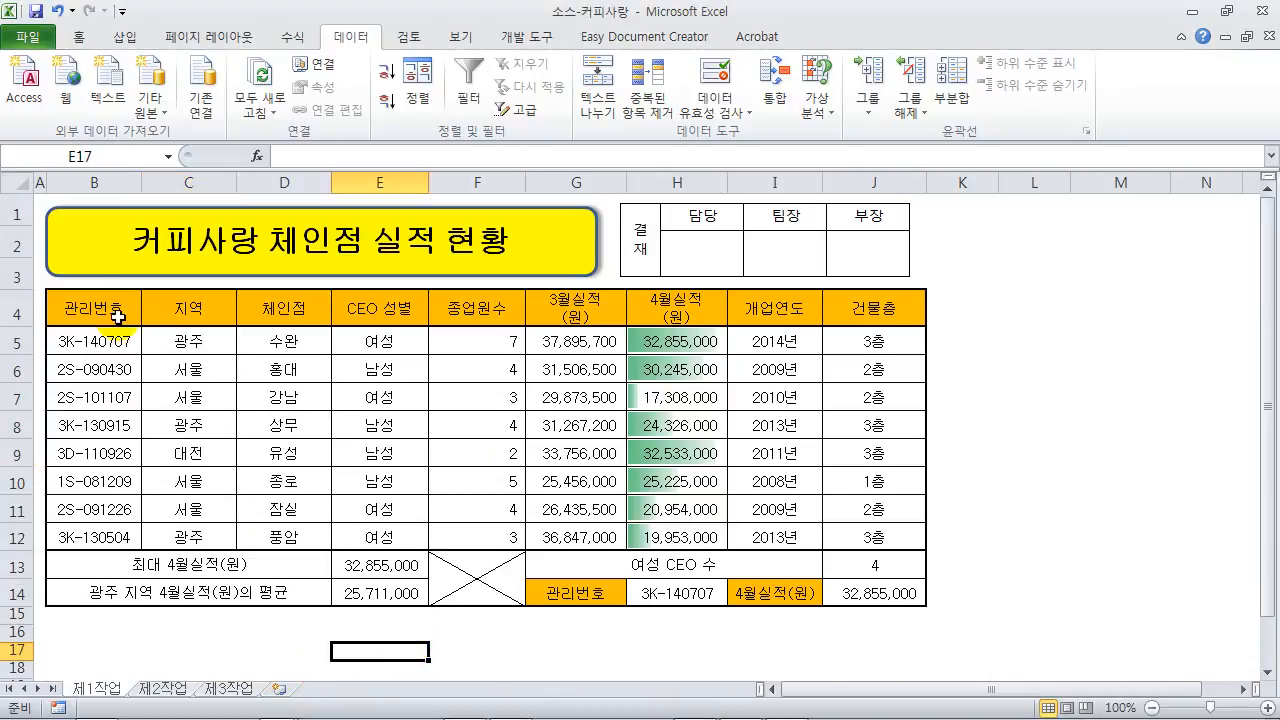
{"action": "left_click_drag", "start_coordinate": [114, 313], "coordinate": [666, 530]}
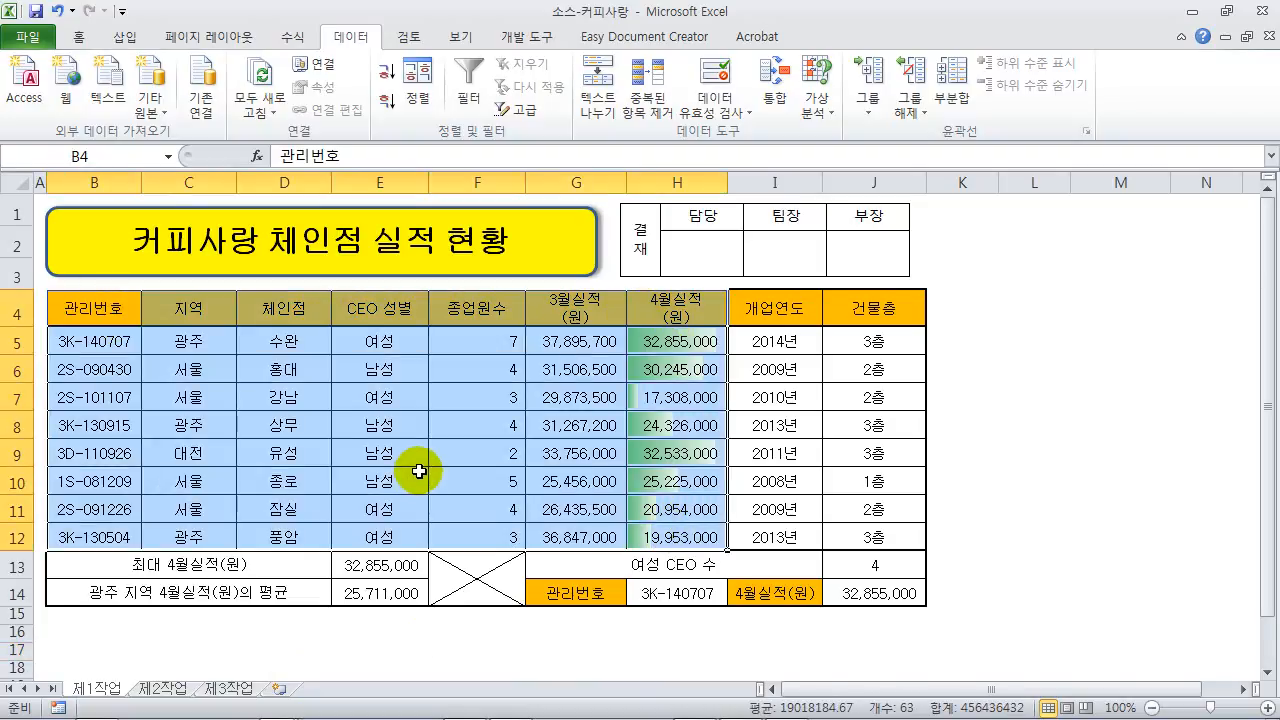
{"action": "key", "text": "ctrl+c"}
{"action": "left_click", "coordinate": [237, 689]}
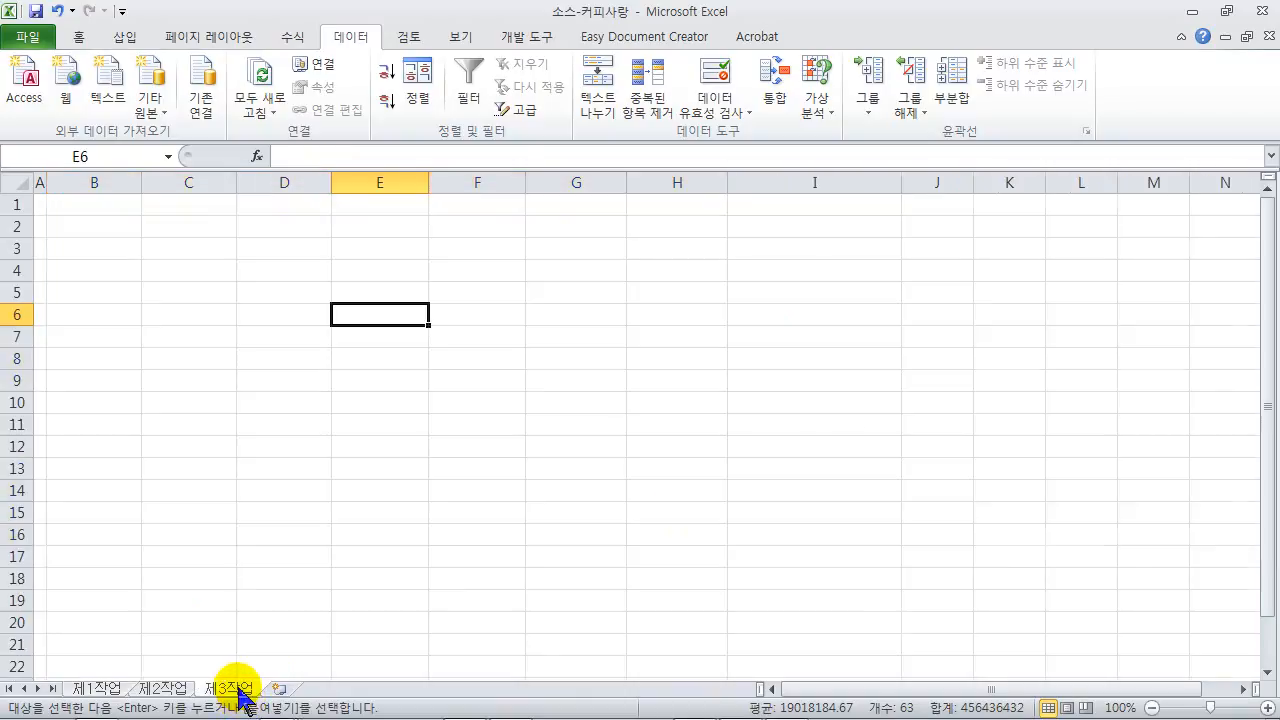
{"action": "left_click", "coordinate": [110, 223]}
{"action": "key", "text": "ctrl+v"}
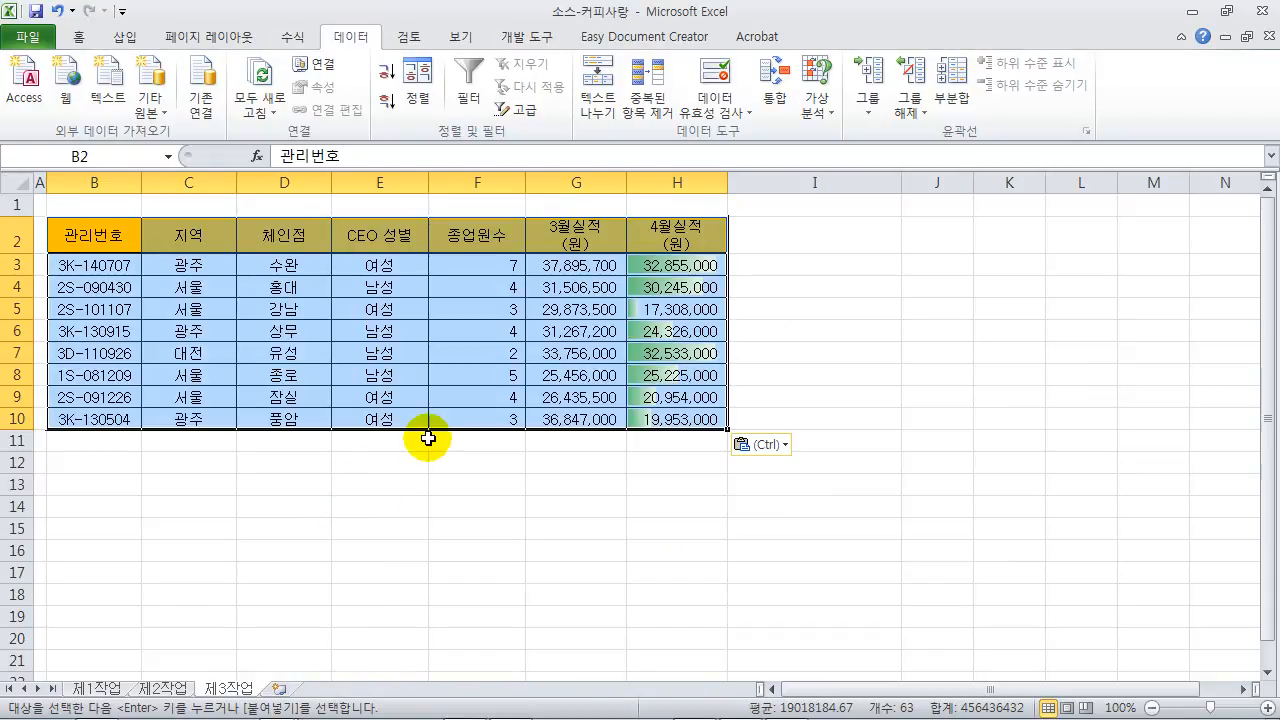
Switch to ITQ 엑셀.pdf and examine the conditions and sample output of 연습문제 3 on page 125
{"action": "mouse_move", "coordinate": [686, 709]}
{"action": "left_click", "coordinate": [786, 705]}
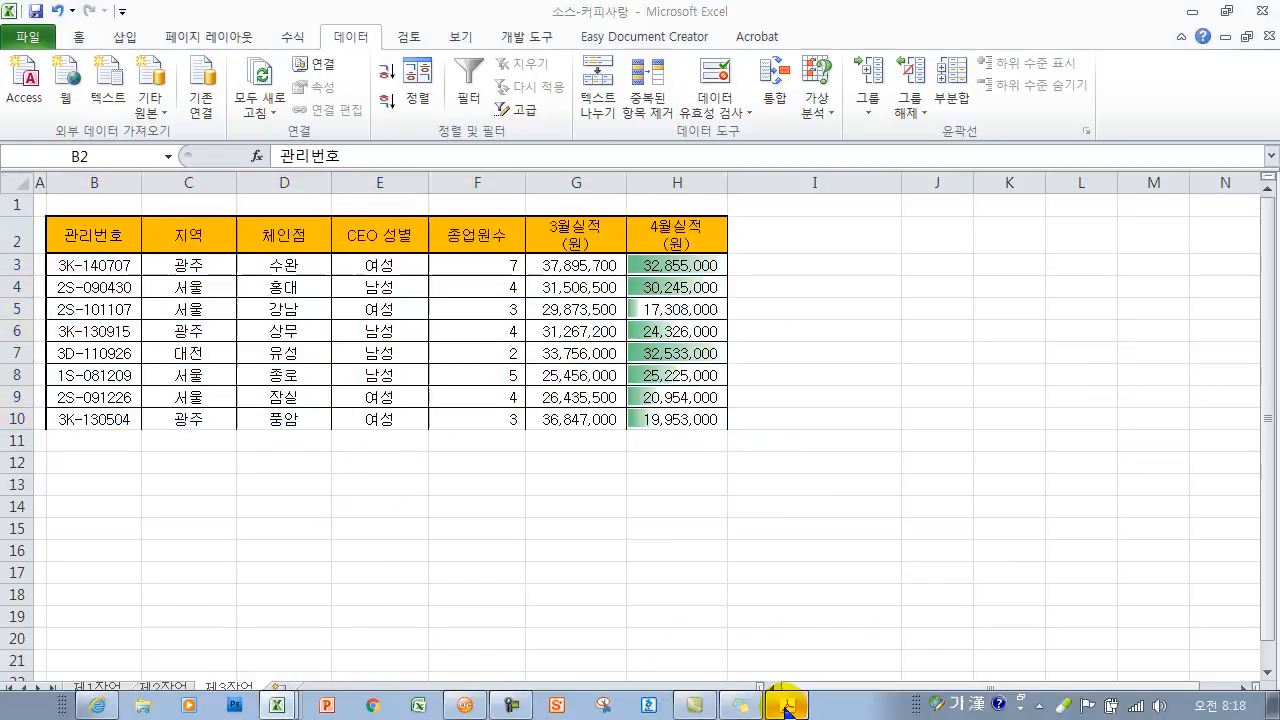
{"action": "scroll", "coordinate": [1068, 345], "scroll_direction": "down", "scroll_amount": 2}
{"action": "scroll", "coordinate": [1068, 345], "scroll_direction": "down", "scroll_amount": 8}
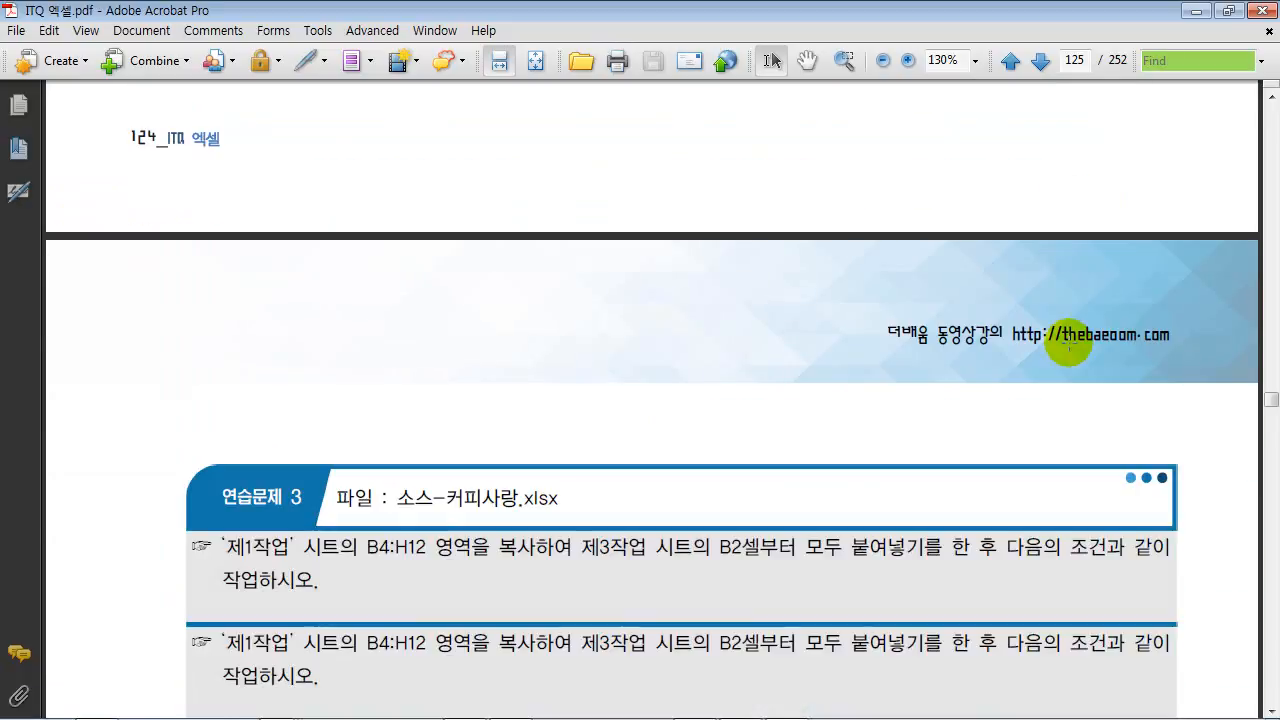
{"action": "scroll", "coordinate": [1068, 345], "scroll_direction": "down", "scroll_amount": 3}
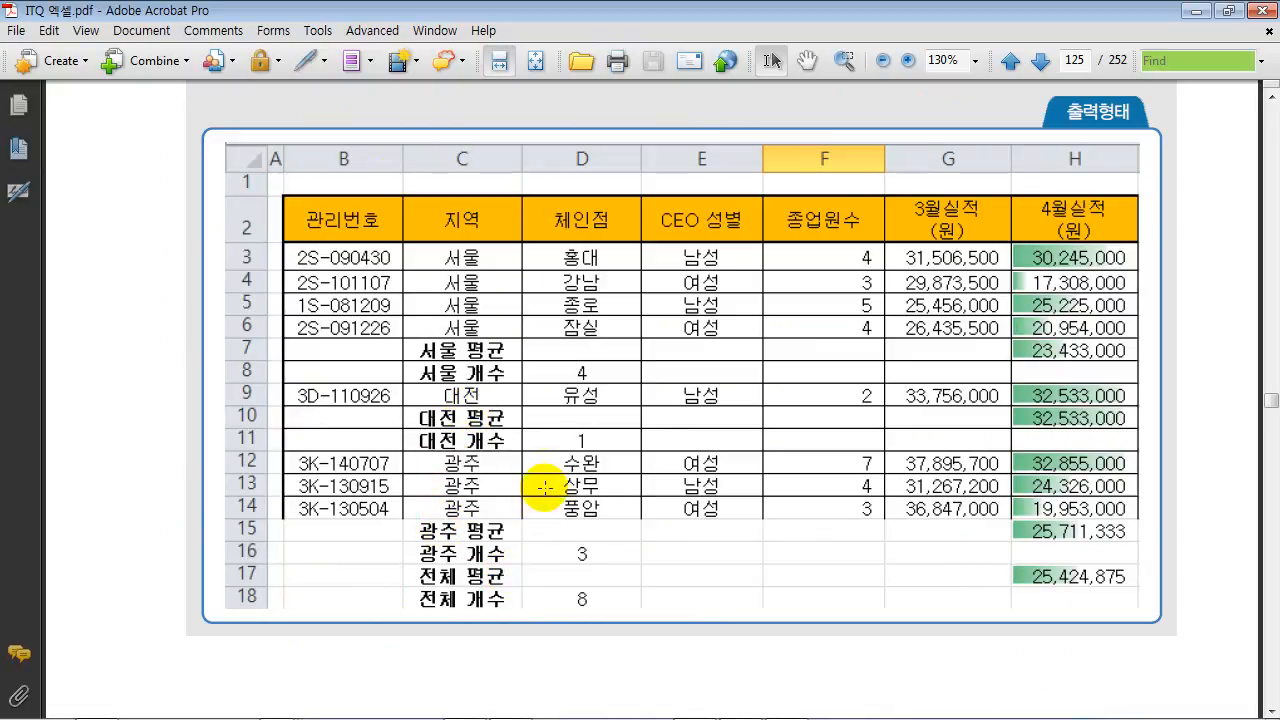
{"action": "left_click", "coordinate": [450, 398]}
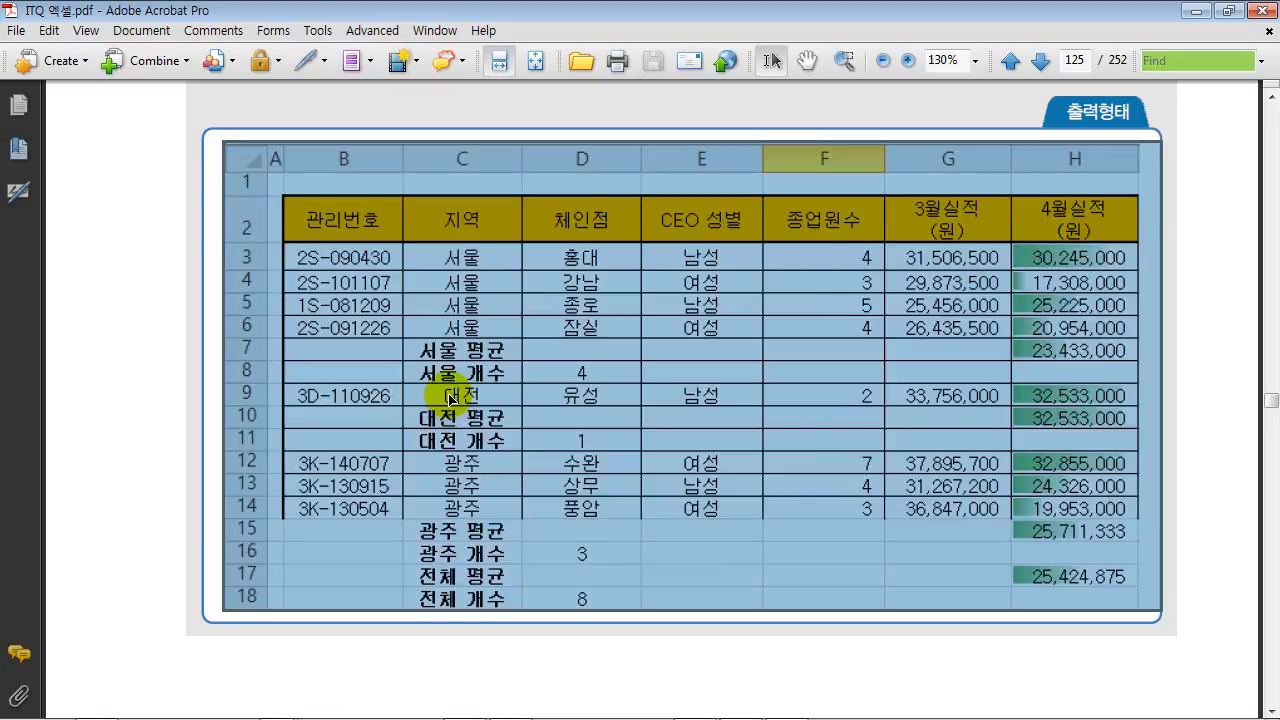
{"action": "left_click", "coordinate": [1207, 488]}
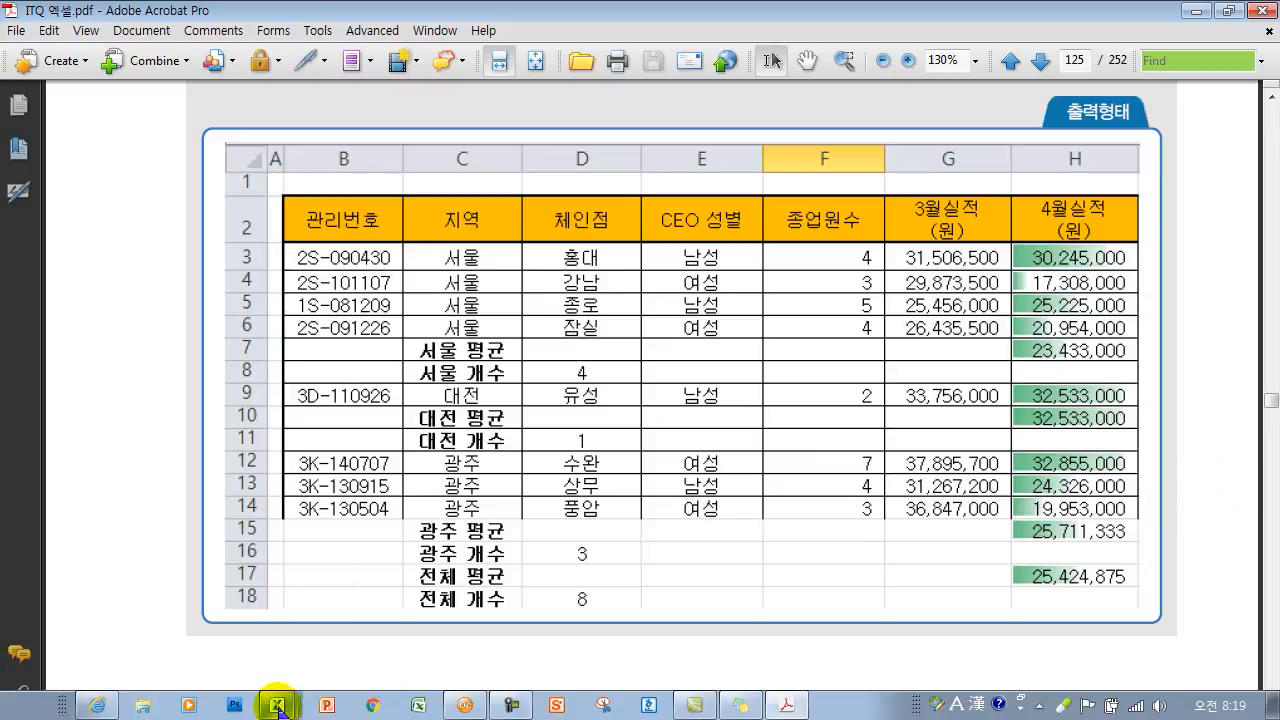
Return to the 소스-커피사랑 workbook and sort the pasted table by 지역 values in descending order (내림차순)
{"action": "left_click", "coordinate": [277, 706]}
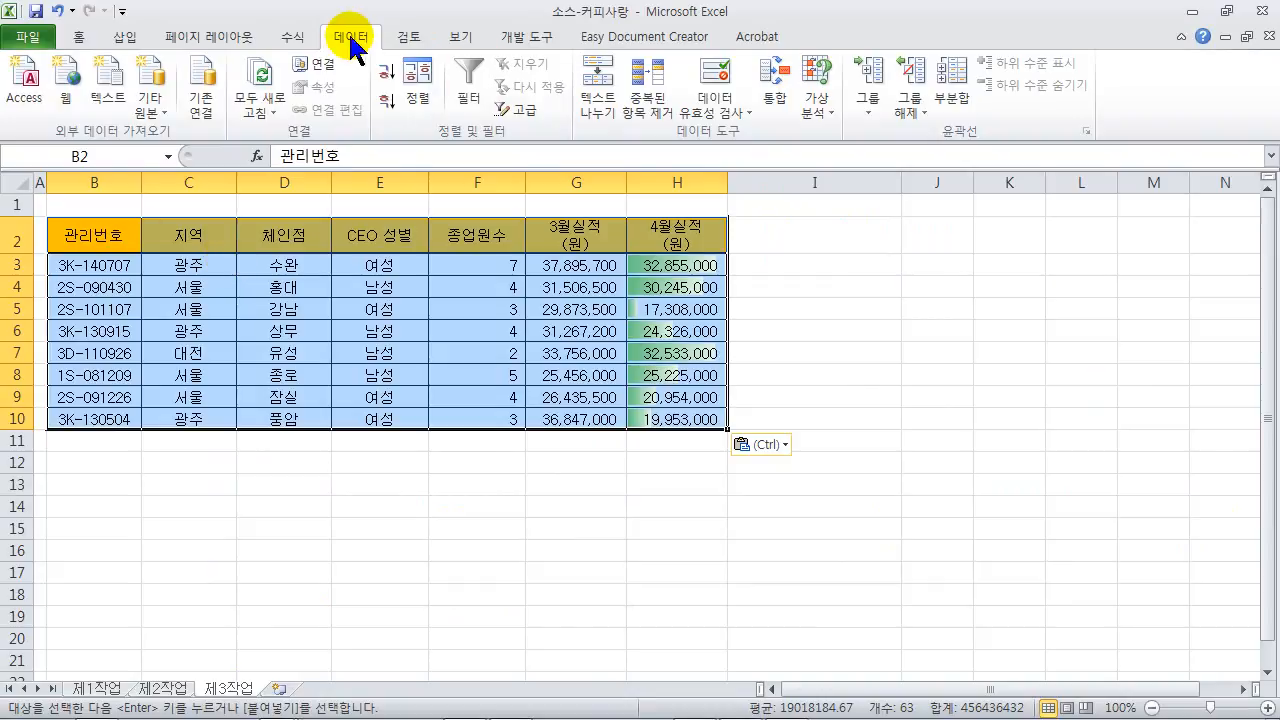
{"action": "left_click", "coordinate": [420, 100]}
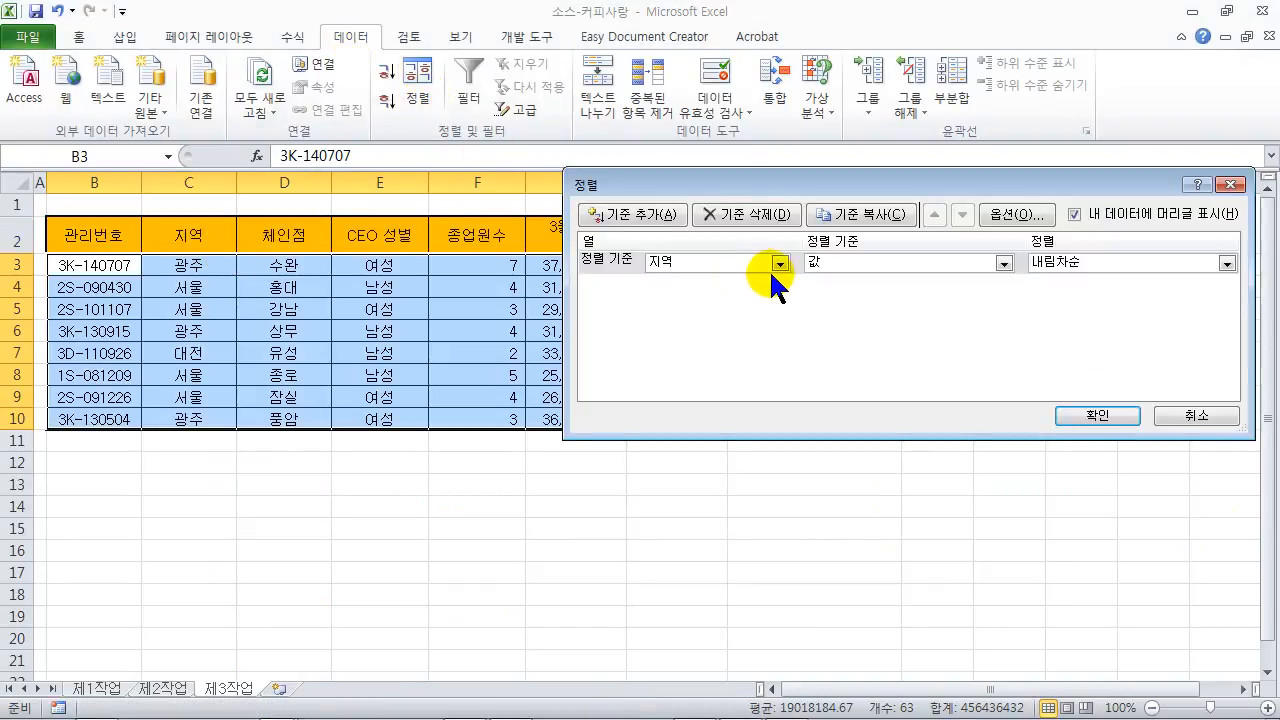
{"action": "left_click", "coordinate": [779, 263]}
{"action": "left_click", "coordinate": [738, 265]}
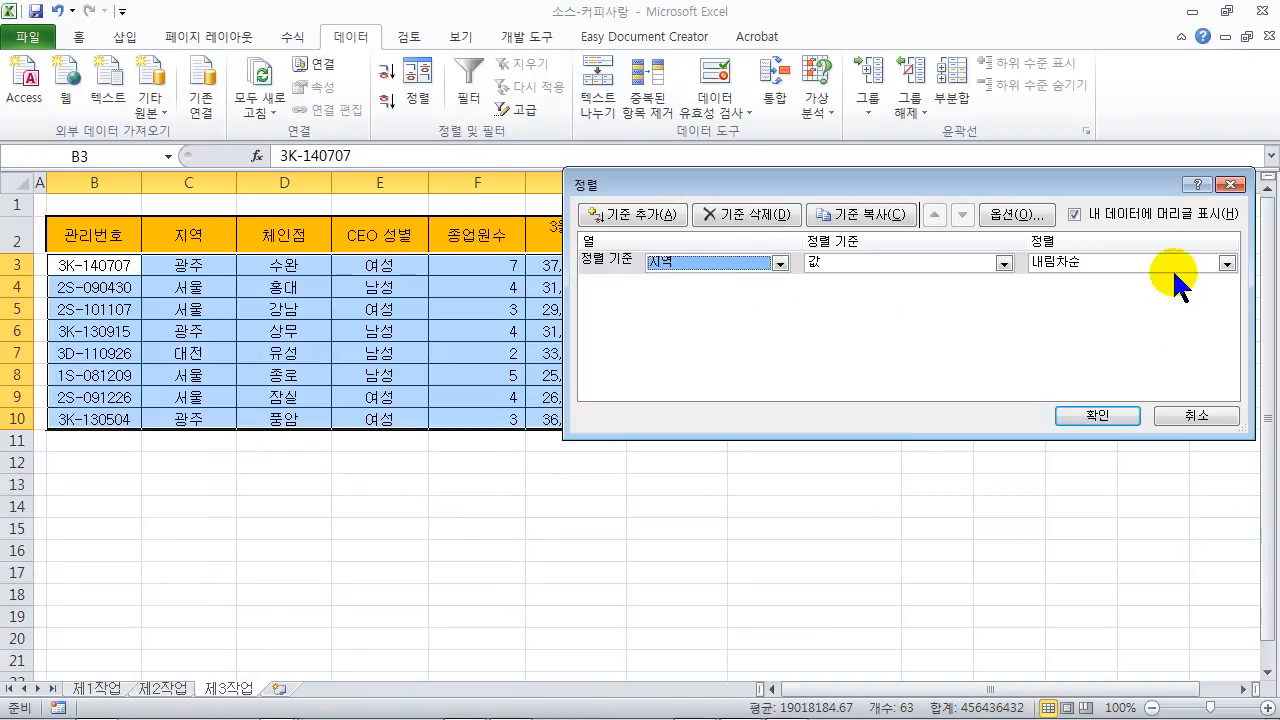
{"action": "left_click", "coordinate": [1168, 261]}
{"action": "left_click", "coordinate": [1152, 295]}
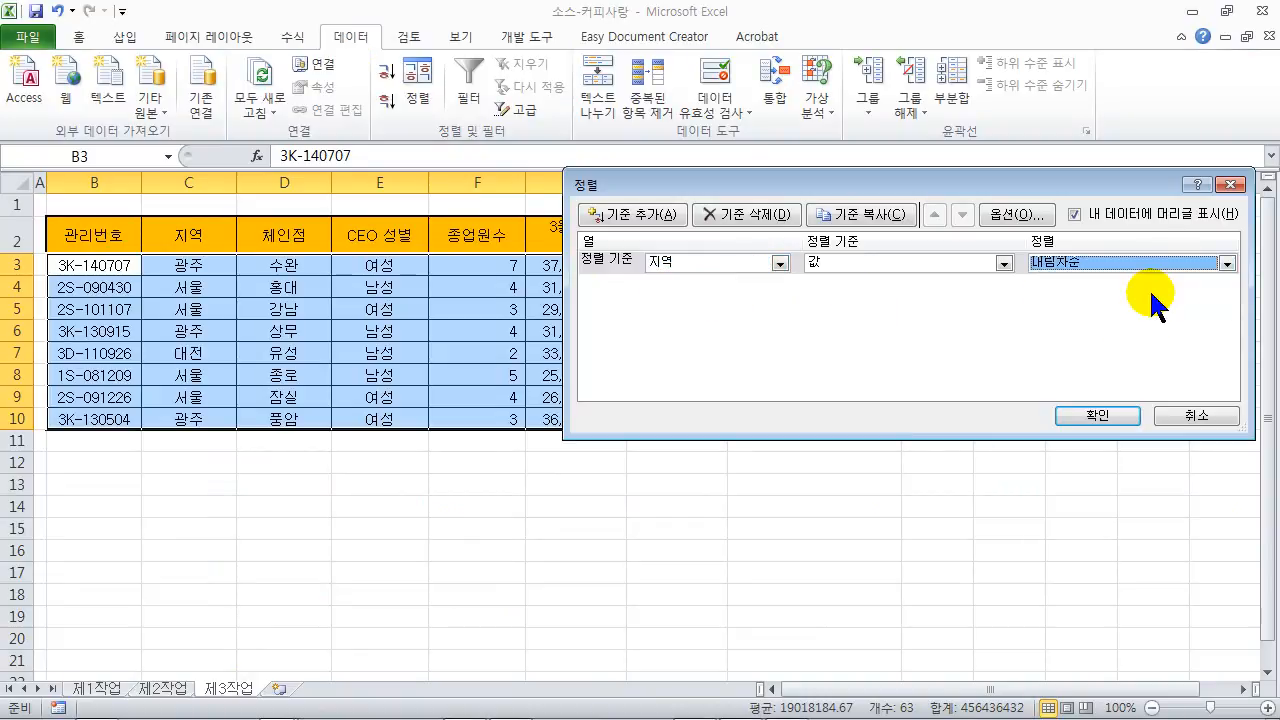
{"action": "left_click", "coordinate": [1080, 418]}
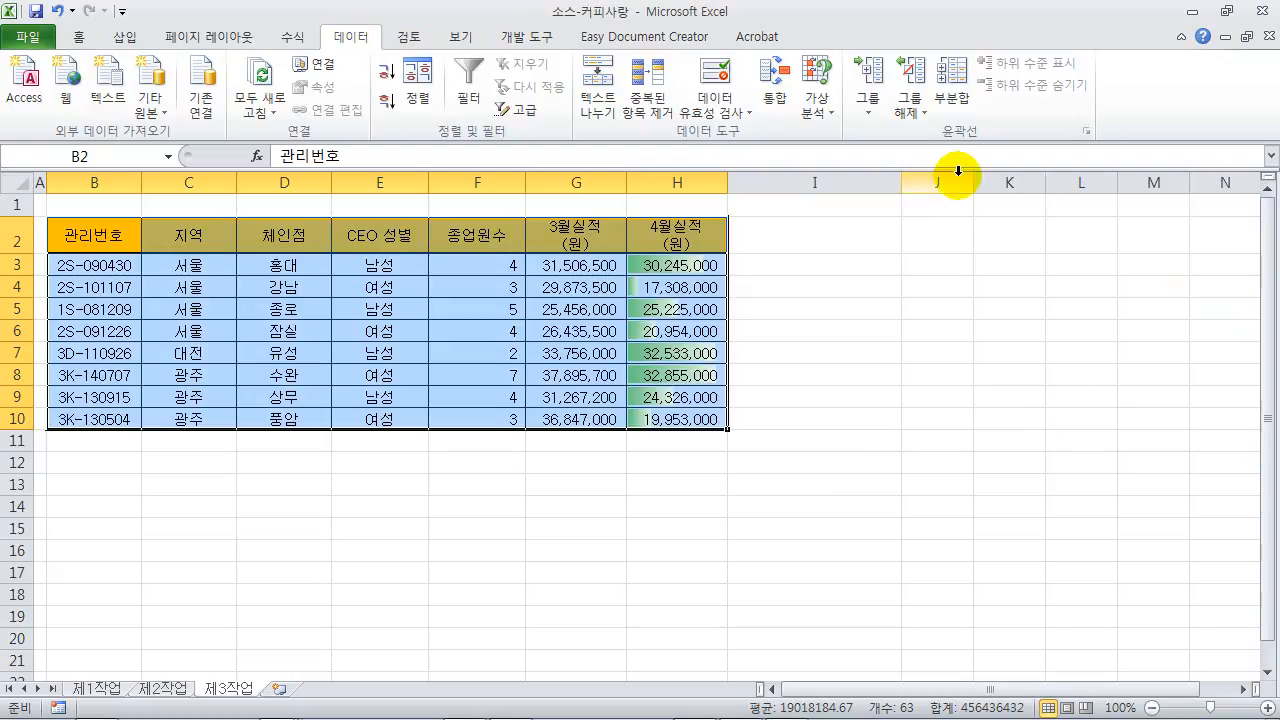
Add subtotals grouped by 지역 using the 개수 function on 체인점 only, leaving 4월실적(원) out of the calculated items
{"action": "left_click", "coordinate": [950, 90]}
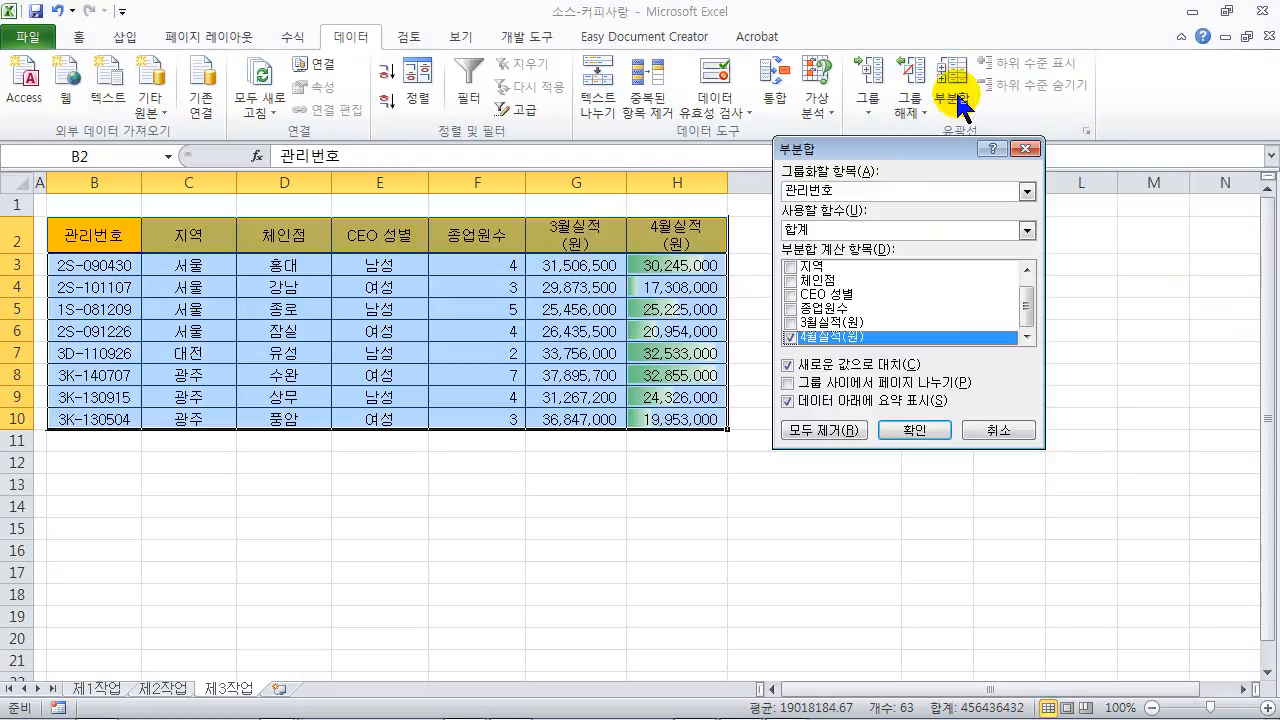
{"action": "left_click", "coordinate": [905, 185]}
{"action": "left_click", "coordinate": [862, 207]}
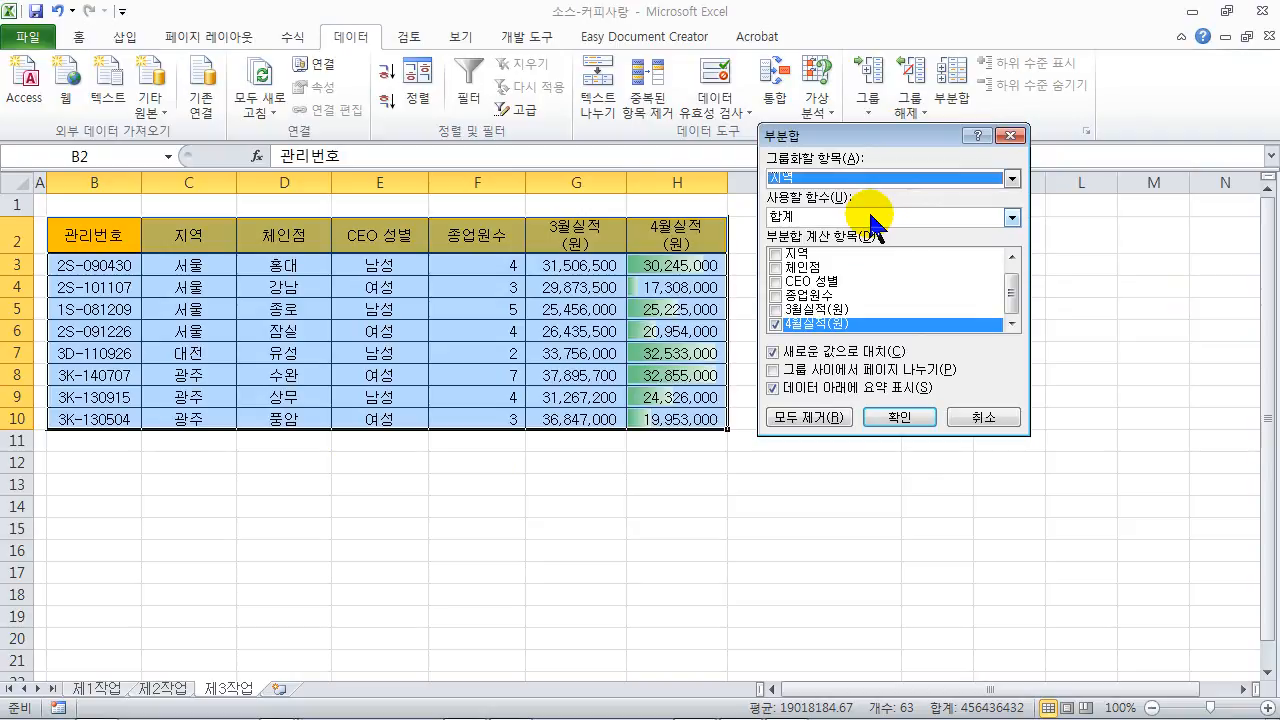
{"action": "left_click", "coordinate": [829, 215]}
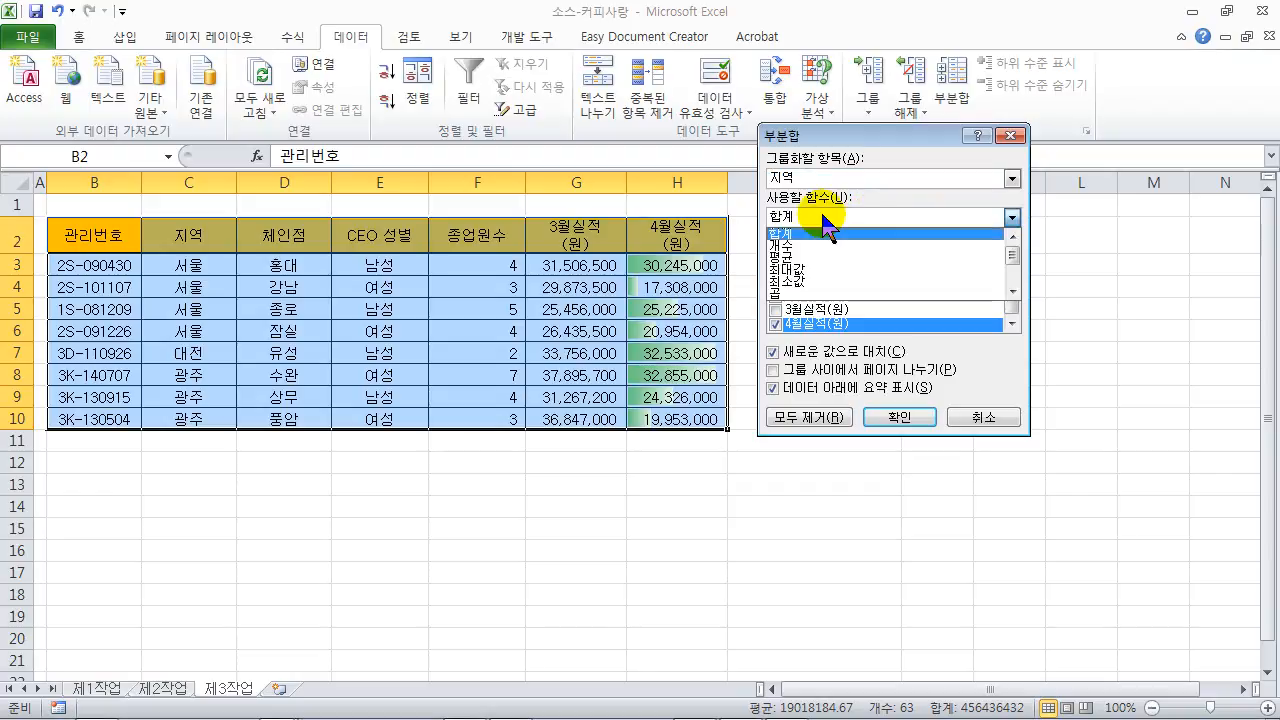
{"action": "left_click", "coordinate": [810, 245]}
{"action": "left_click", "coordinate": [776, 324]}
{"action": "left_click", "coordinate": [775, 268]}
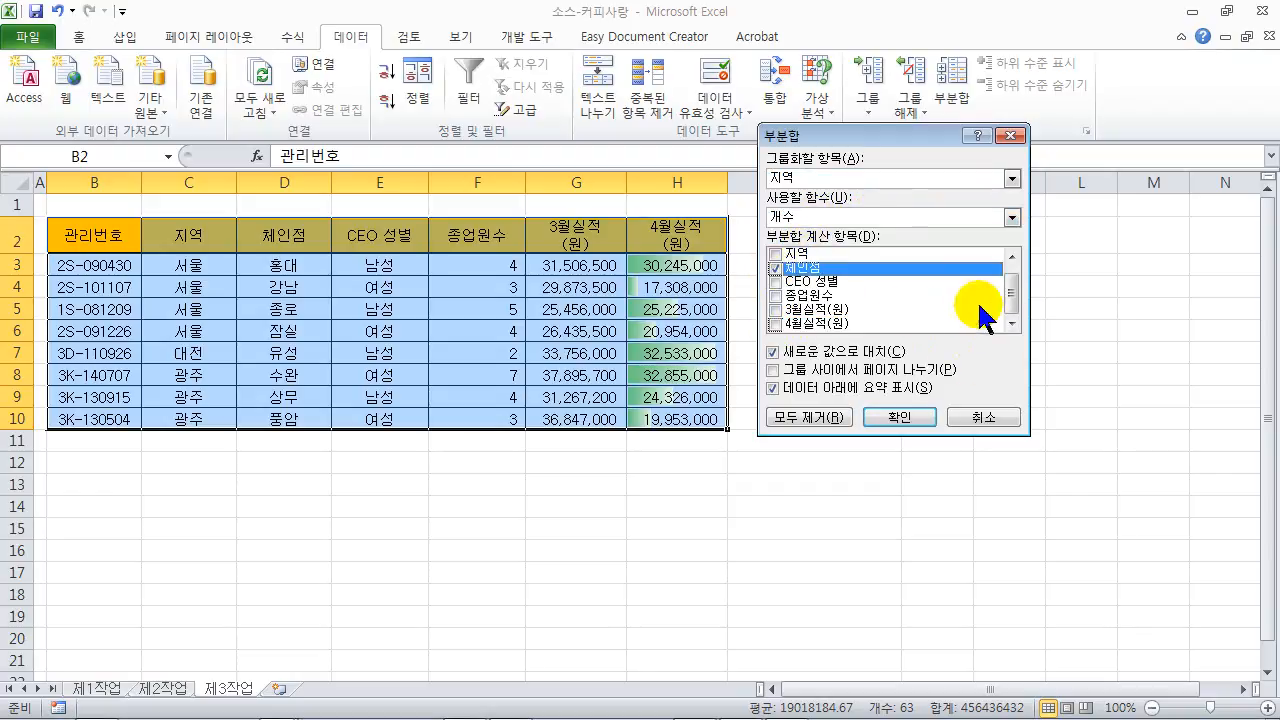
{"action": "left_click_drag", "start_coordinate": [1014, 295], "coordinate": [1020, 265]}
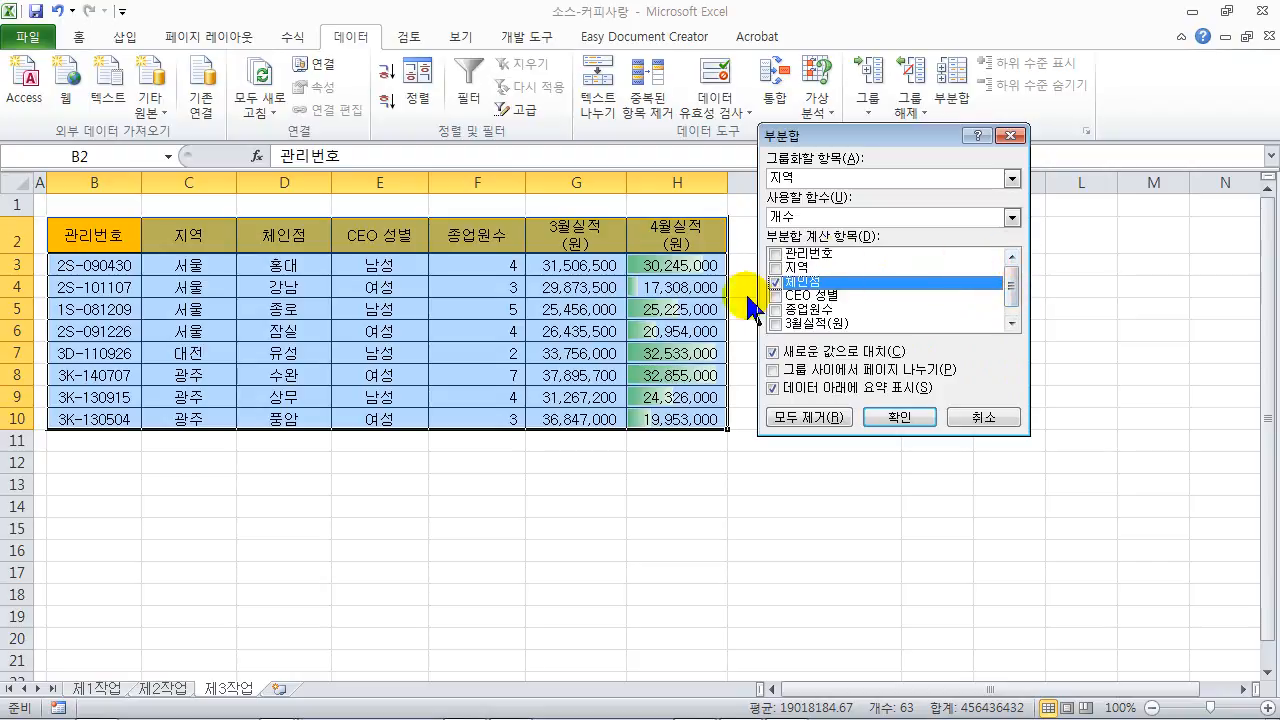
{"action": "left_click", "coordinate": [903, 419]}
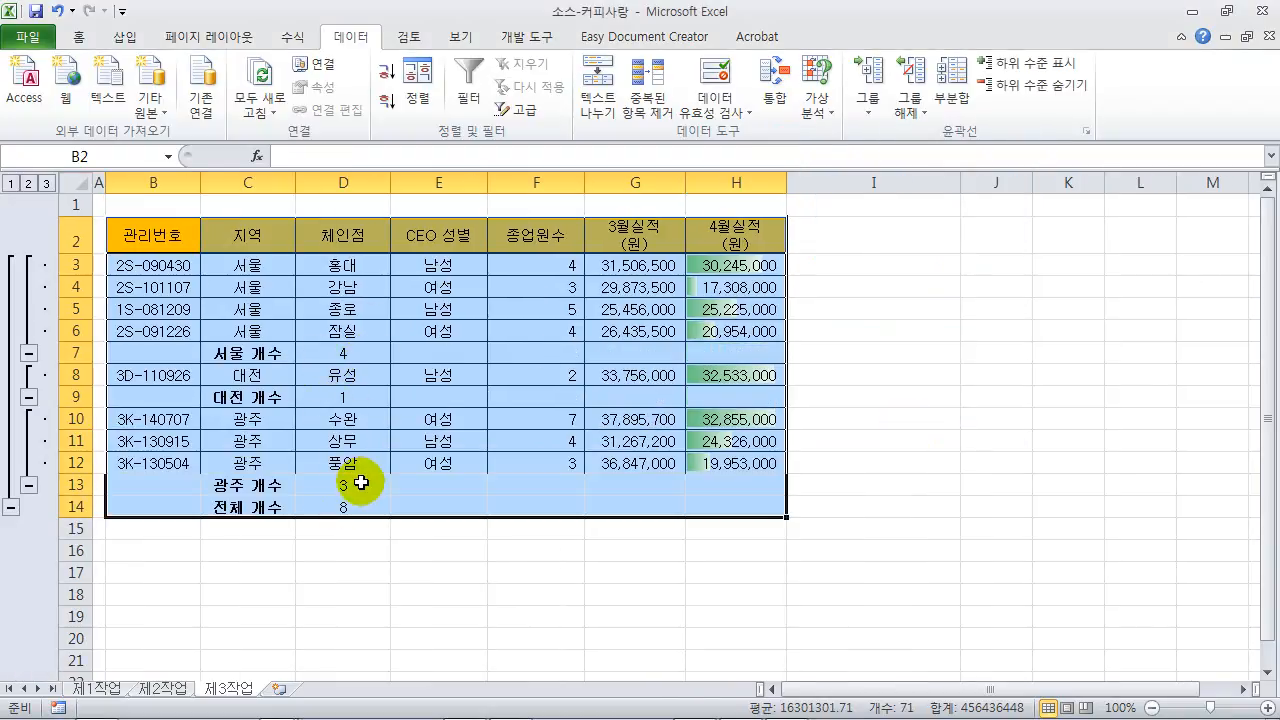
Add a second, nested 지역 subtotal using 평균 on 4월실적(원) only, keeping the existing 개수 subtotals by turning off 새로운 값으로 대치
{"action": "left_click", "coordinate": [948, 100]}
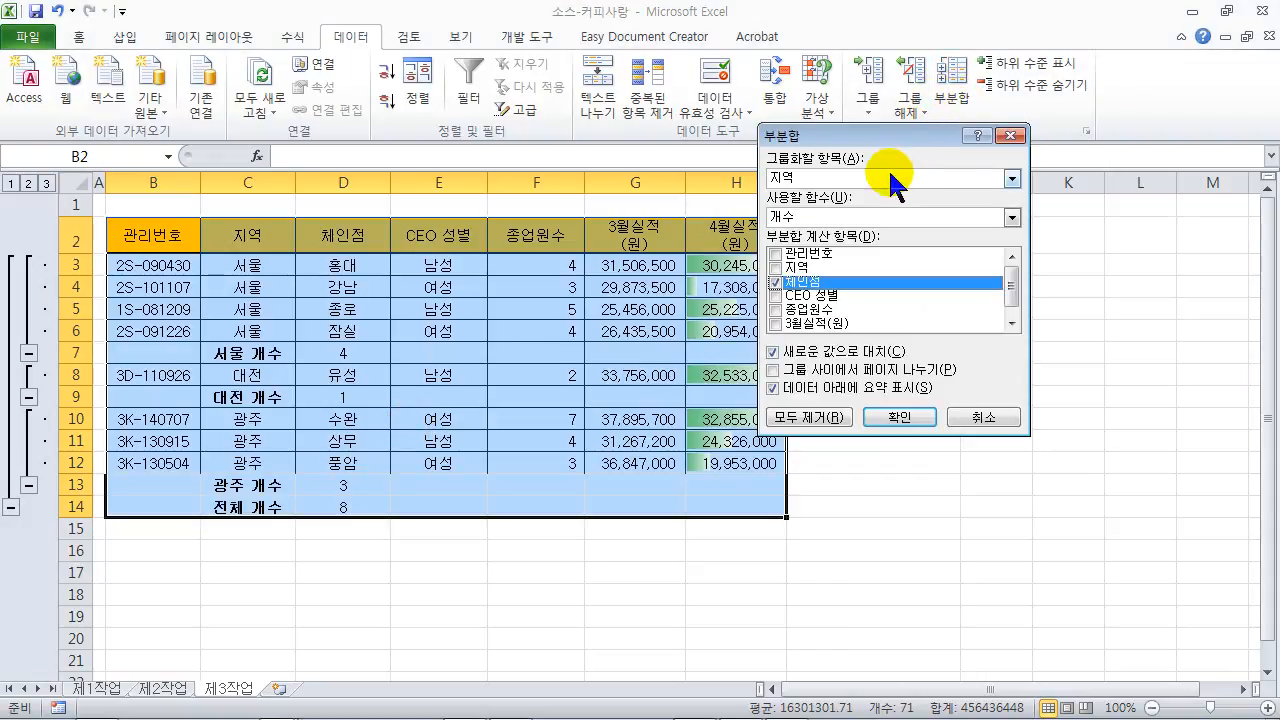
{"action": "left_click", "coordinate": [824, 212]}
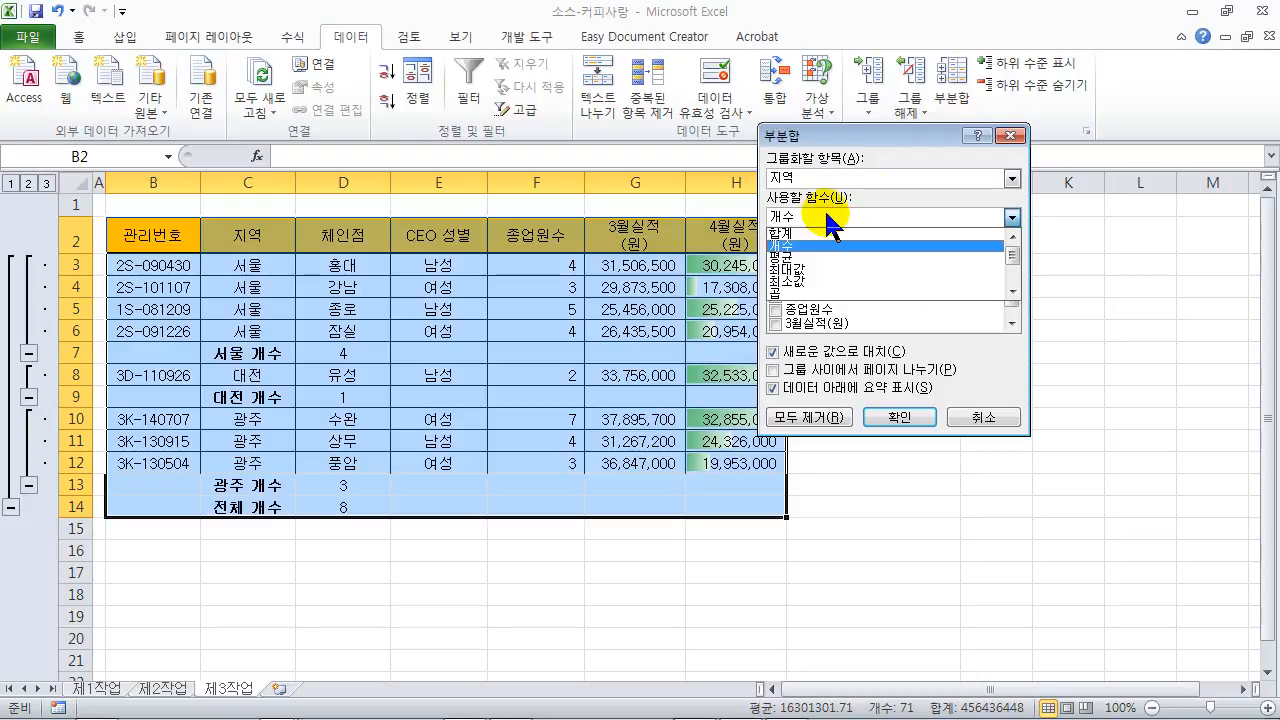
{"action": "left_click", "coordinate": [806, 260]}
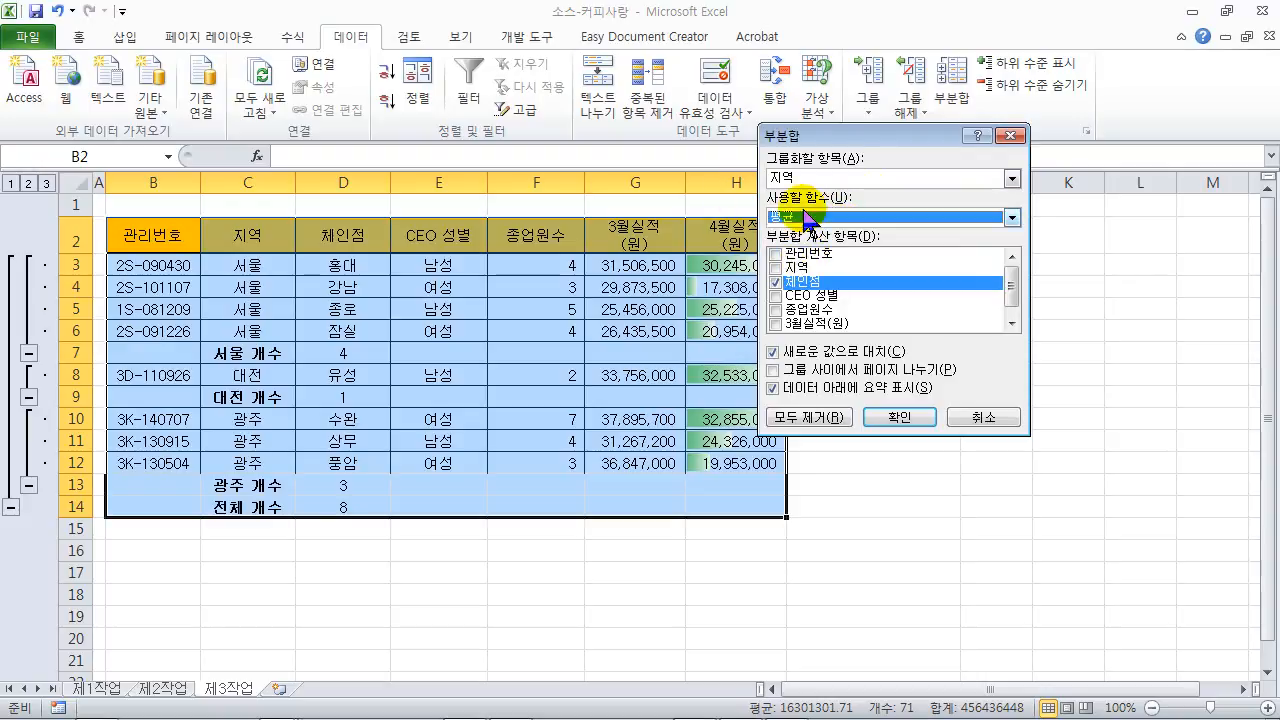
{"action": "left_click", "coordinate": [778, 284]}
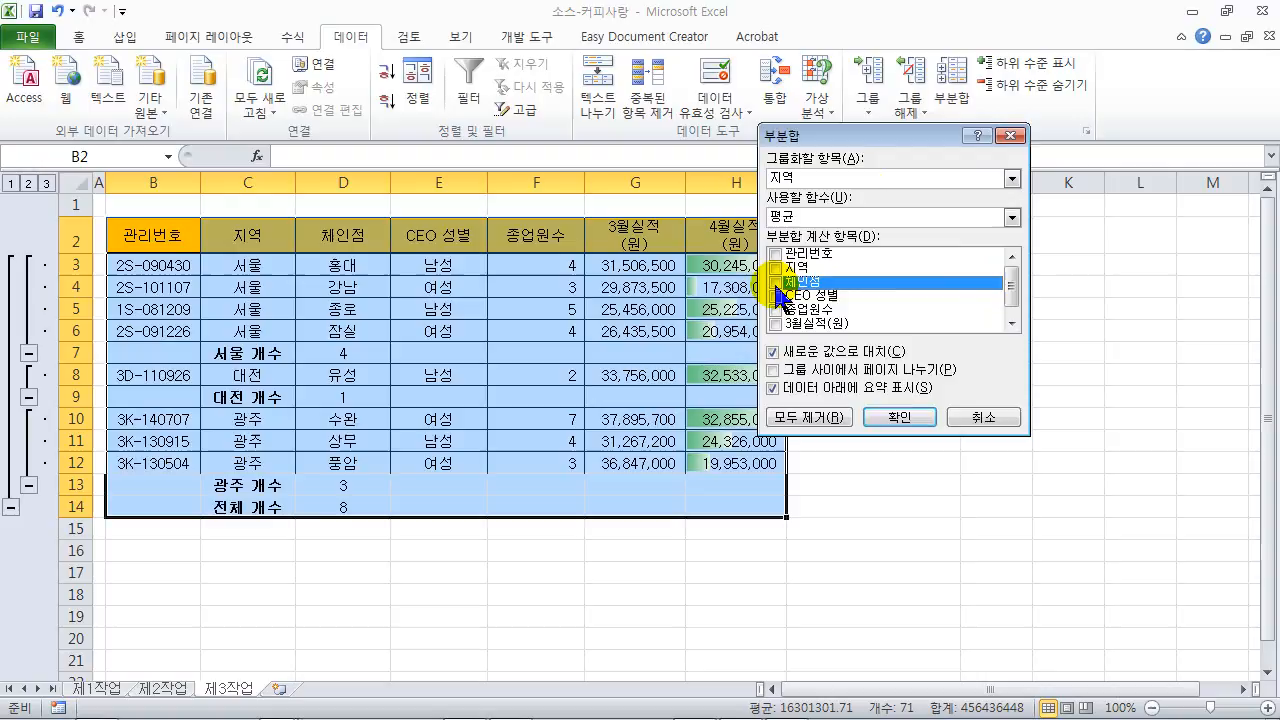
{"action": "left_click", "coordinate": [1012, 323]}
{"action": "left_click", "coordinate": [830, 323]}
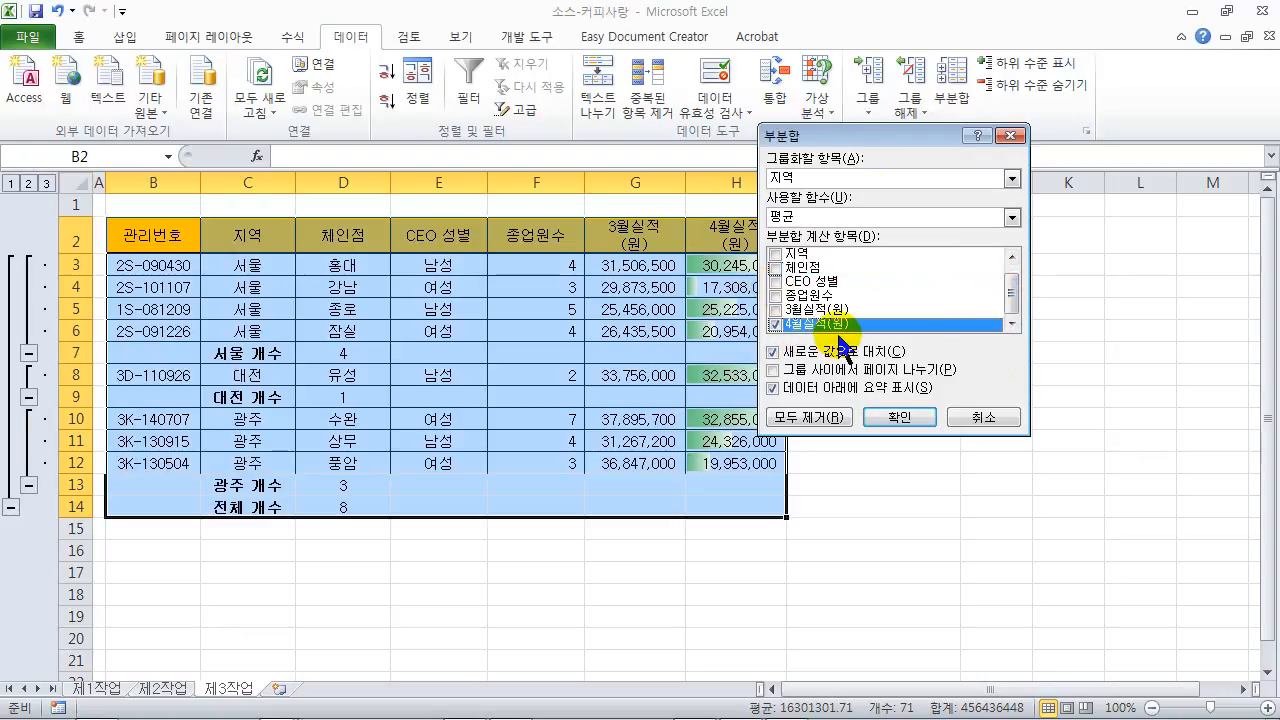
{"action": "left_click", "coordinate": [773, 352]}
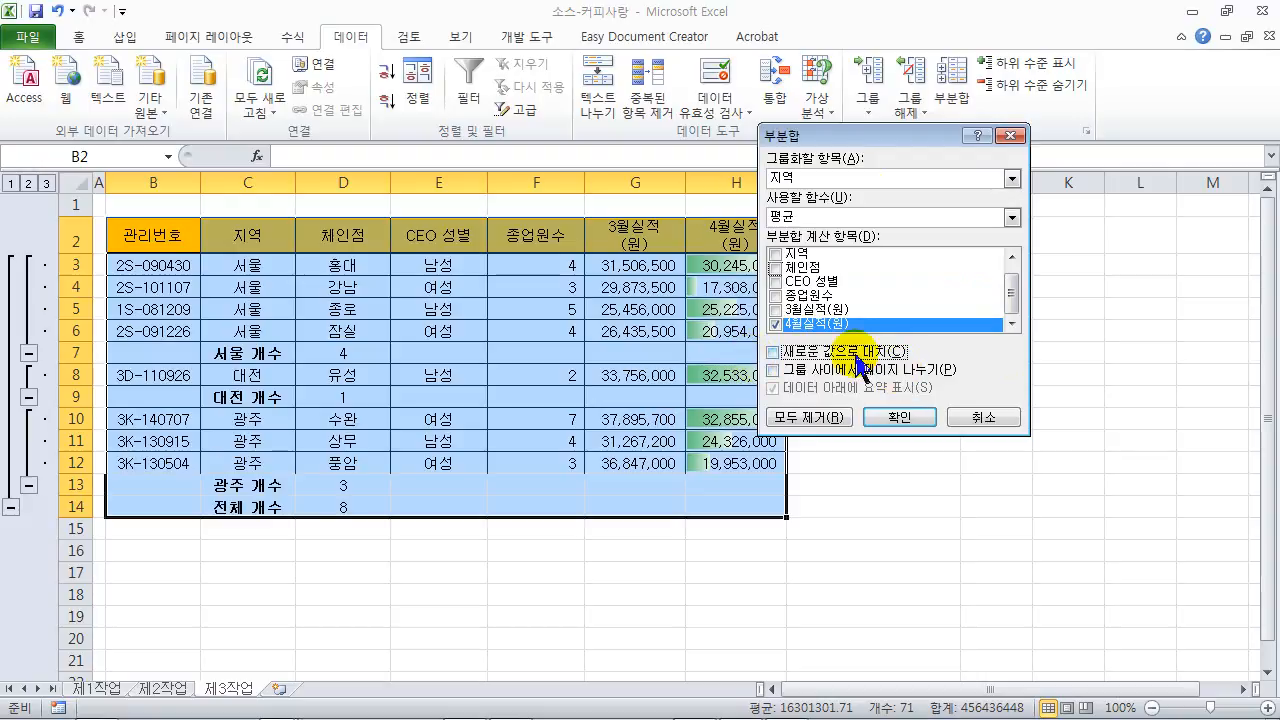
{"action": "left_click", "coordinate": [899, 417]}
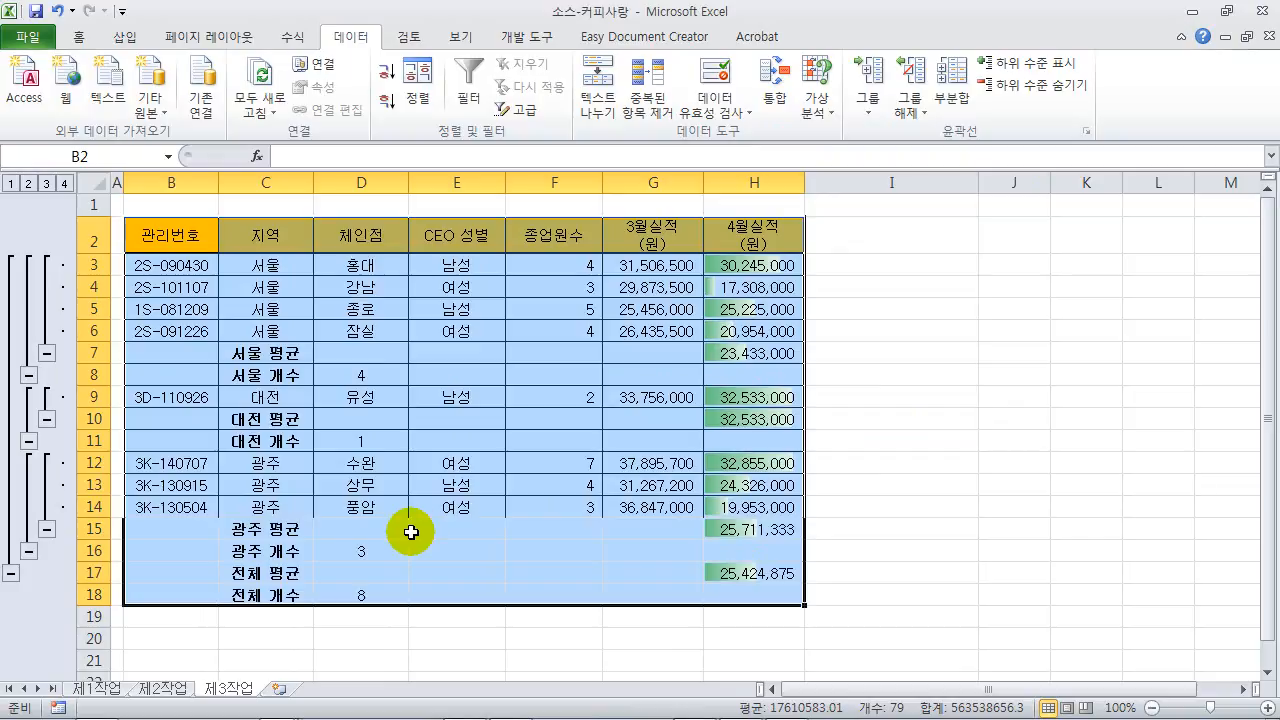
Clear the outline (윤곽 지우기) from the subtotaled table
{"action": "left_click", "coordinate": [909, 113]}
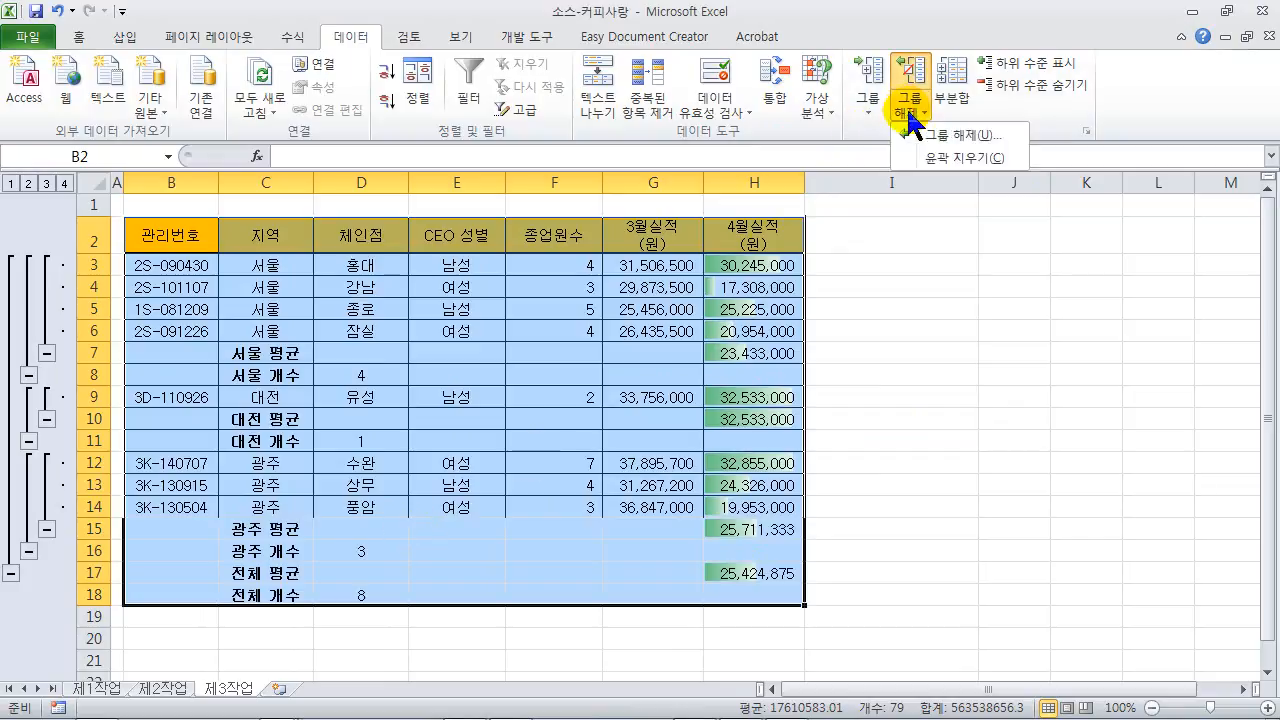
{"action": "left_click", "coordinate": [931, 155]}
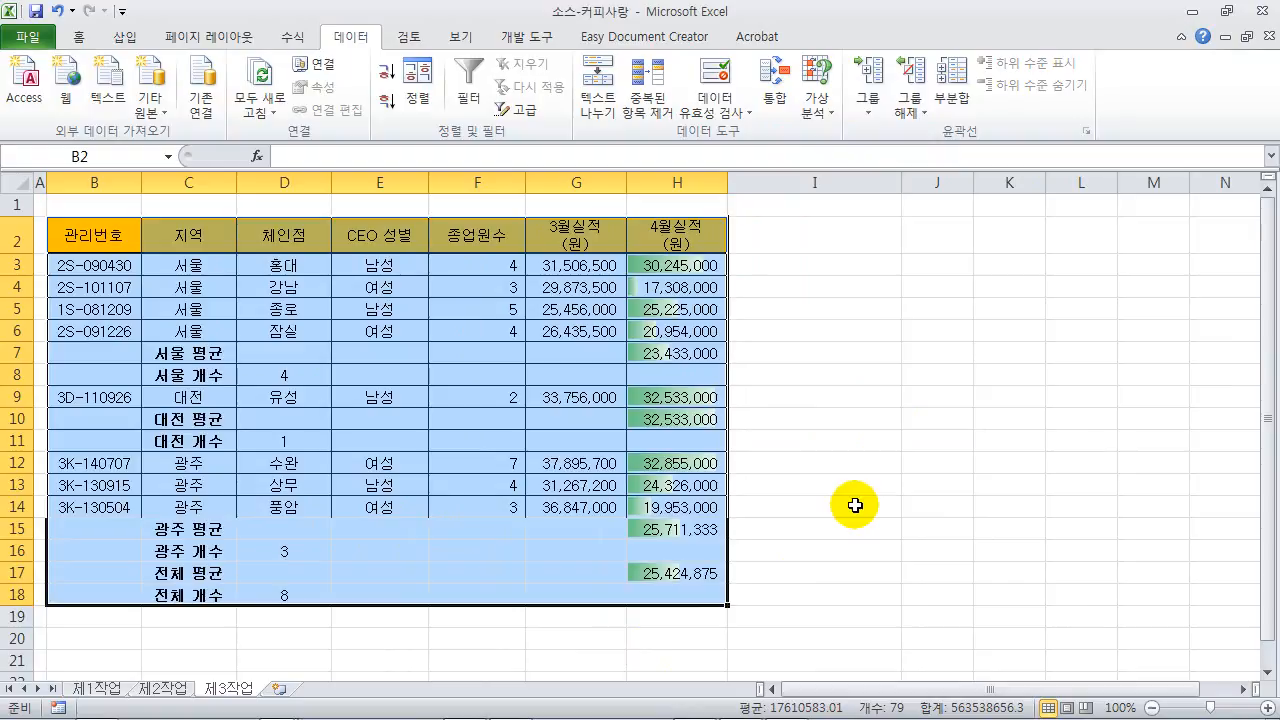
{"action": "left_click", "coordinate": [846, 378]}
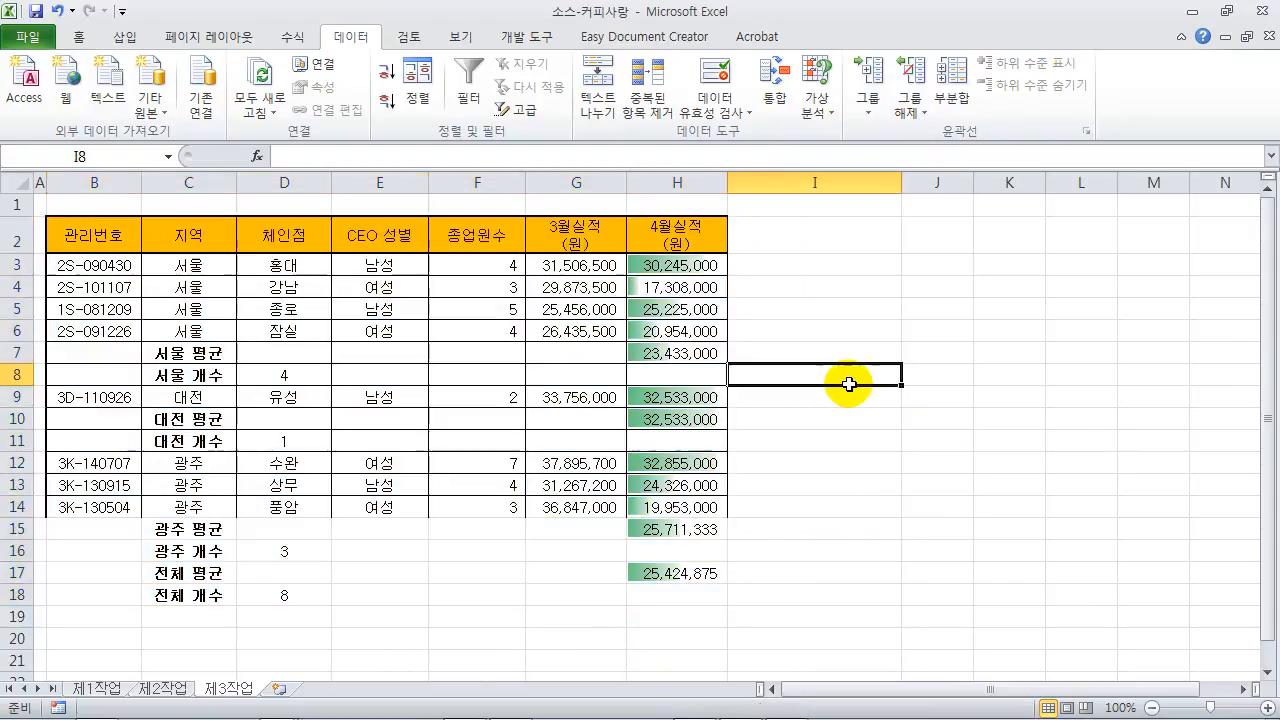
AutoFit the widths of columns B through H to their contents
{"action": "left_click_drag", "start_coordinate": [108, 182], "coordinate": [650, 180]}
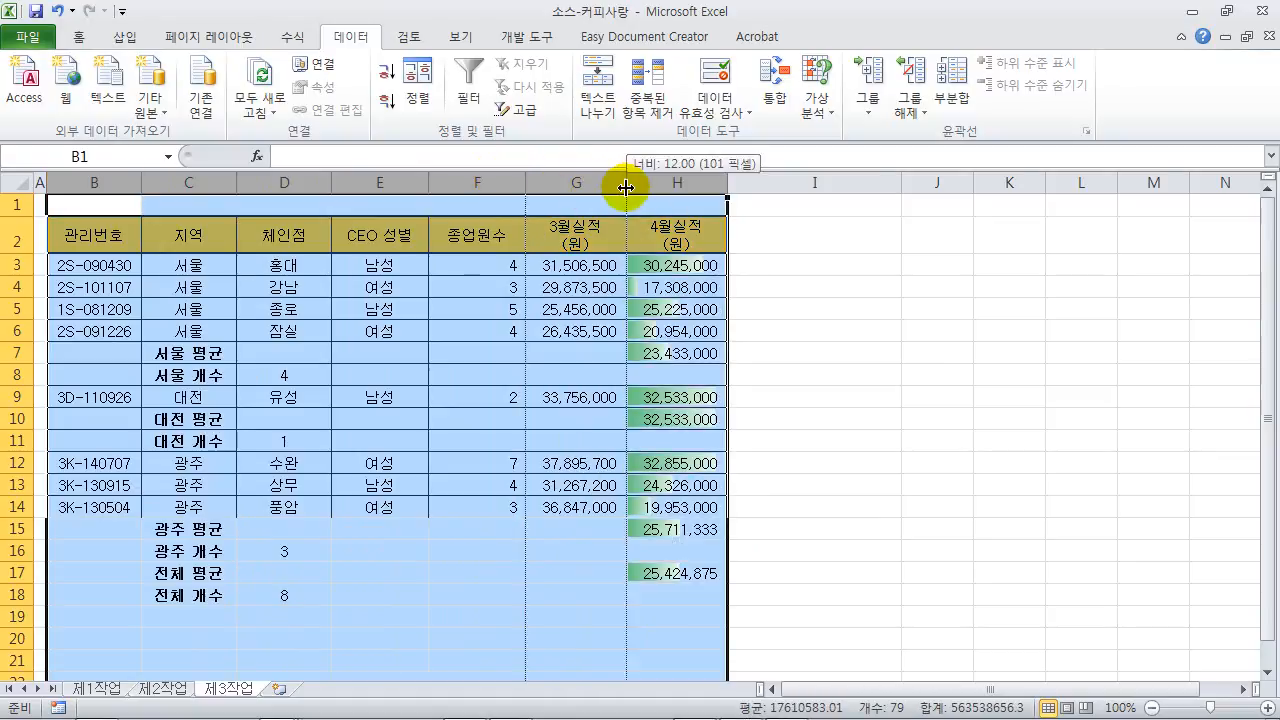
{"action": "double_click", "coordinate": [626, 182]}
{"action": "left_click", "coordinate": [755, 419]}
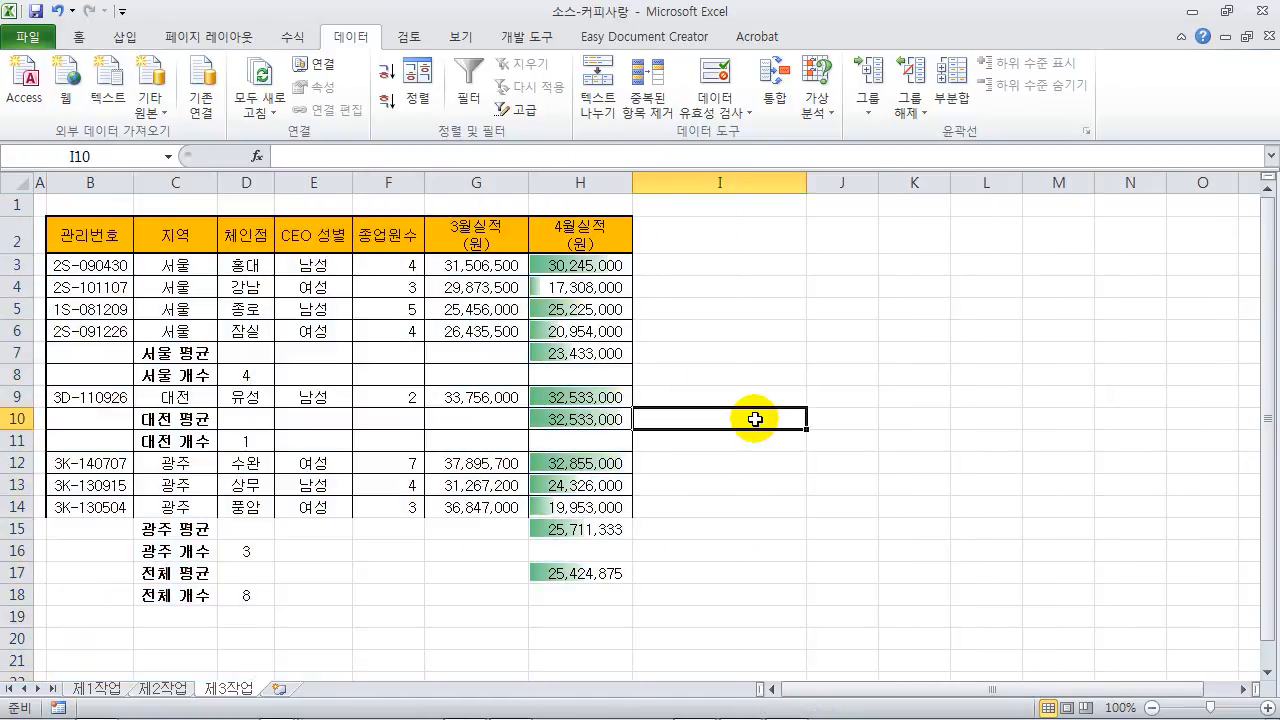